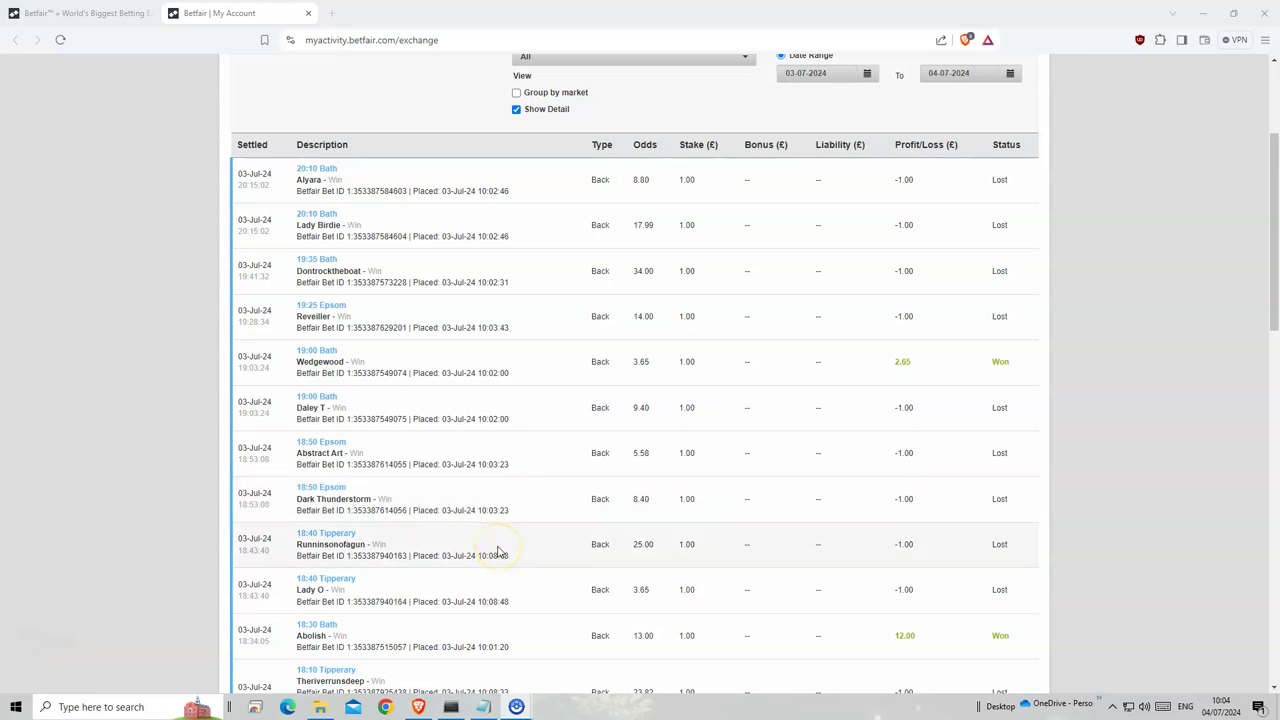
scroll(498, 552, "up", 2)
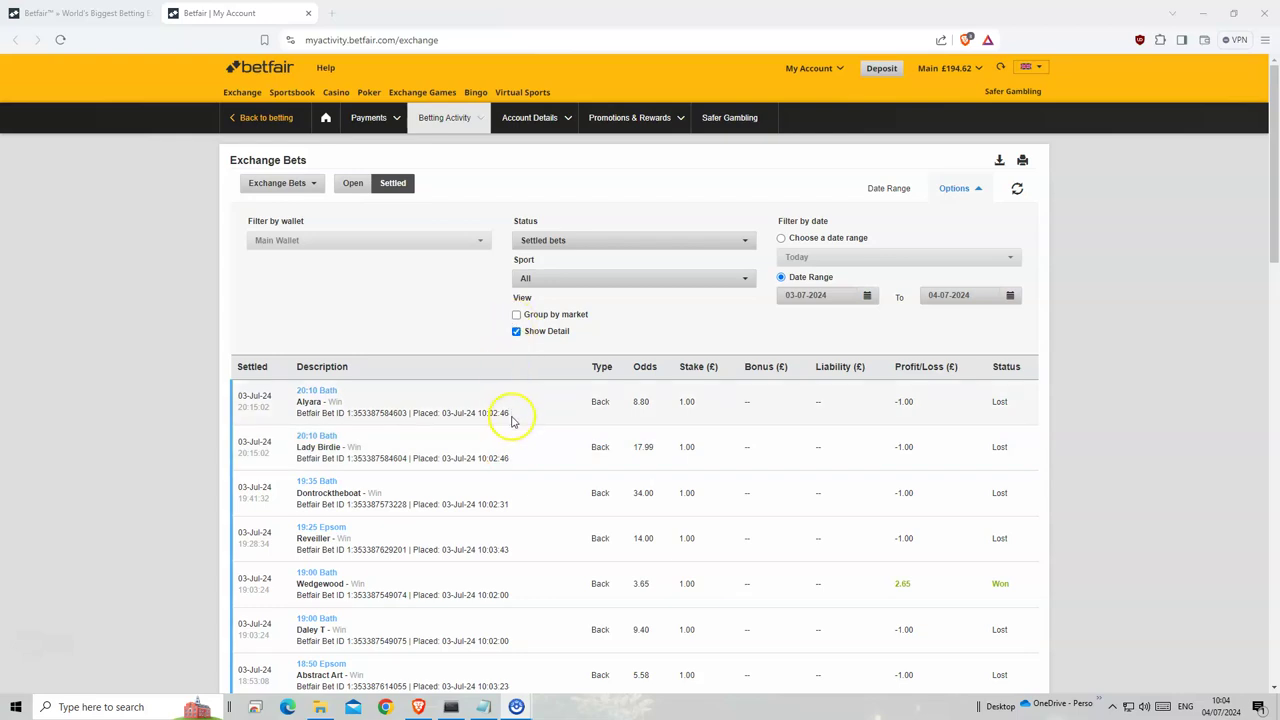
scroll(651, 466, "down", 1)
scroll(680, 466, "down", 2)
scroll(684, 469, "down", 2)
scroll(684, 469, "down", 1)
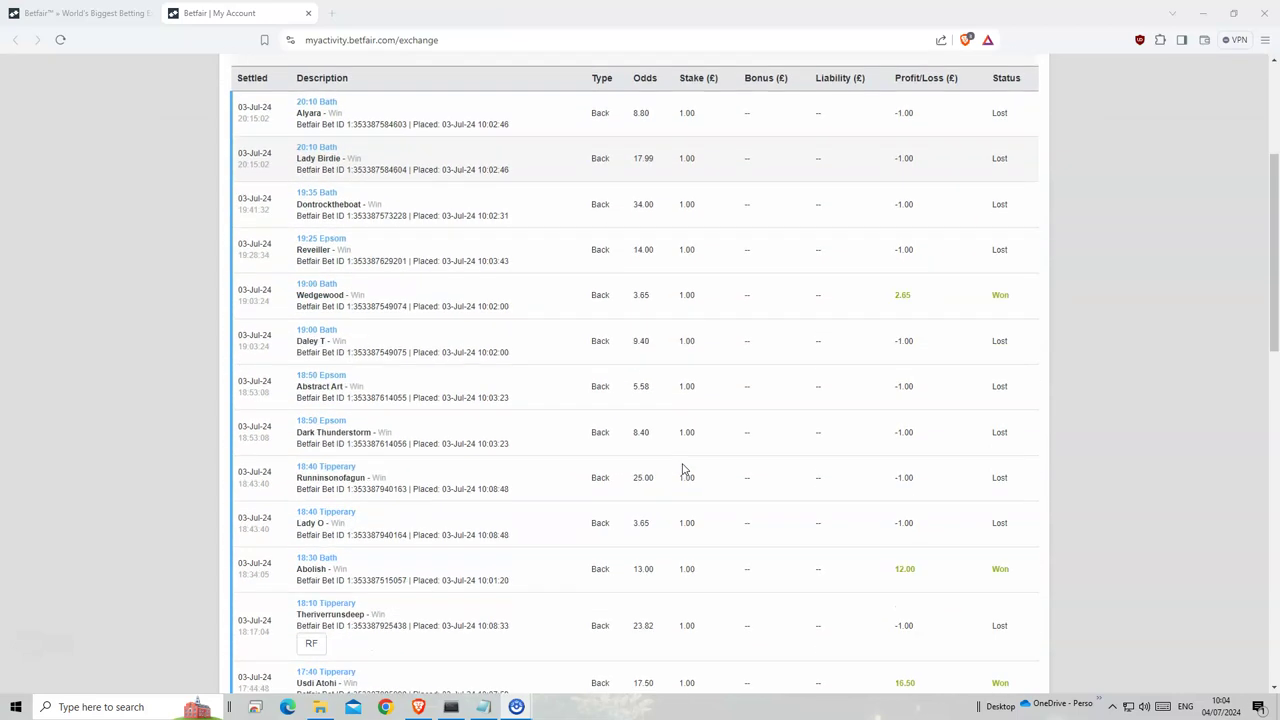
scroll(684, 469, "down", 4)
scroll(684, 469, "down", 2)
scroll(684, 469, "down", 3)
scroll(684, 469, "down", 4)
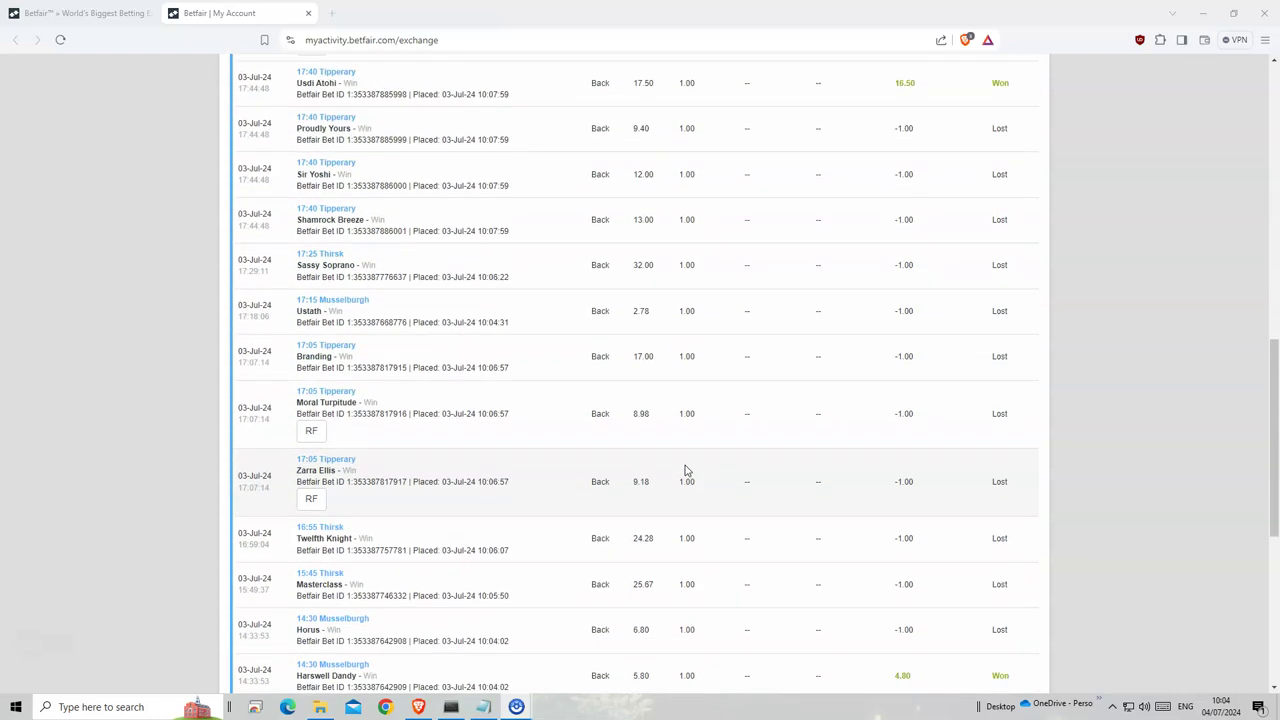
scroll(686, 471, "down", 3)
scroll(680, 440, "down", 4)
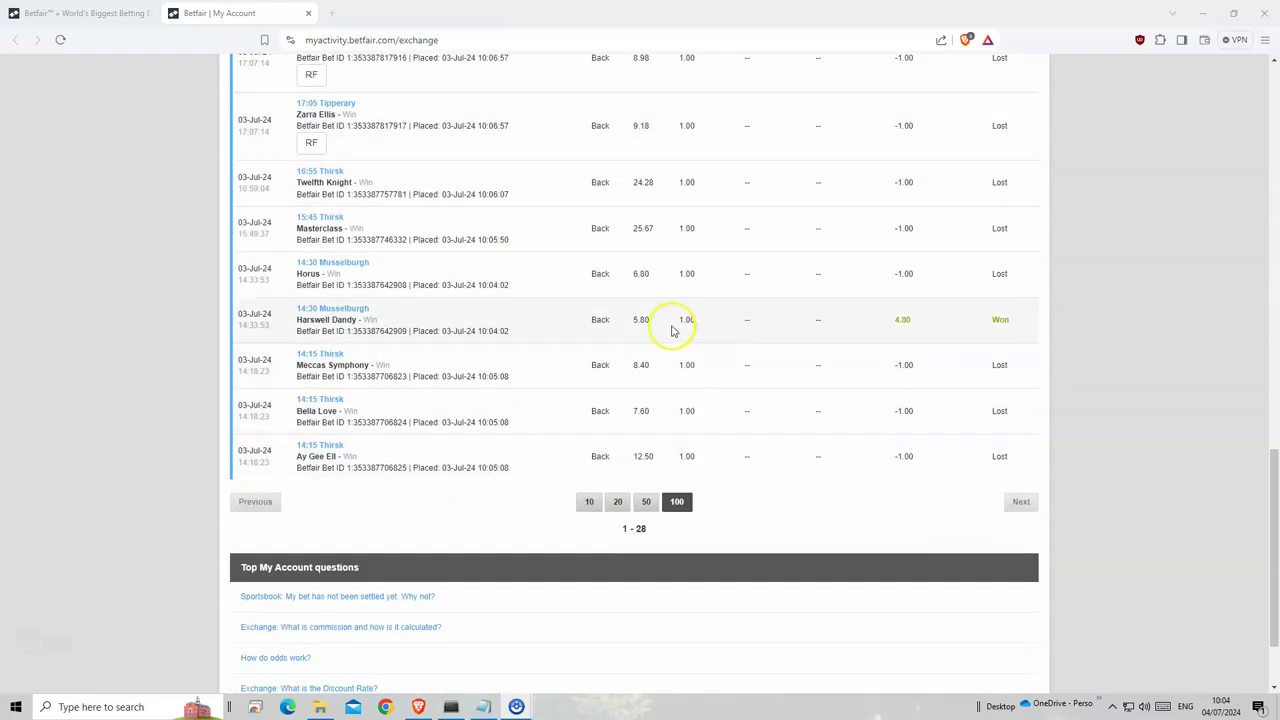
scroll(471, 380, "up", 2)
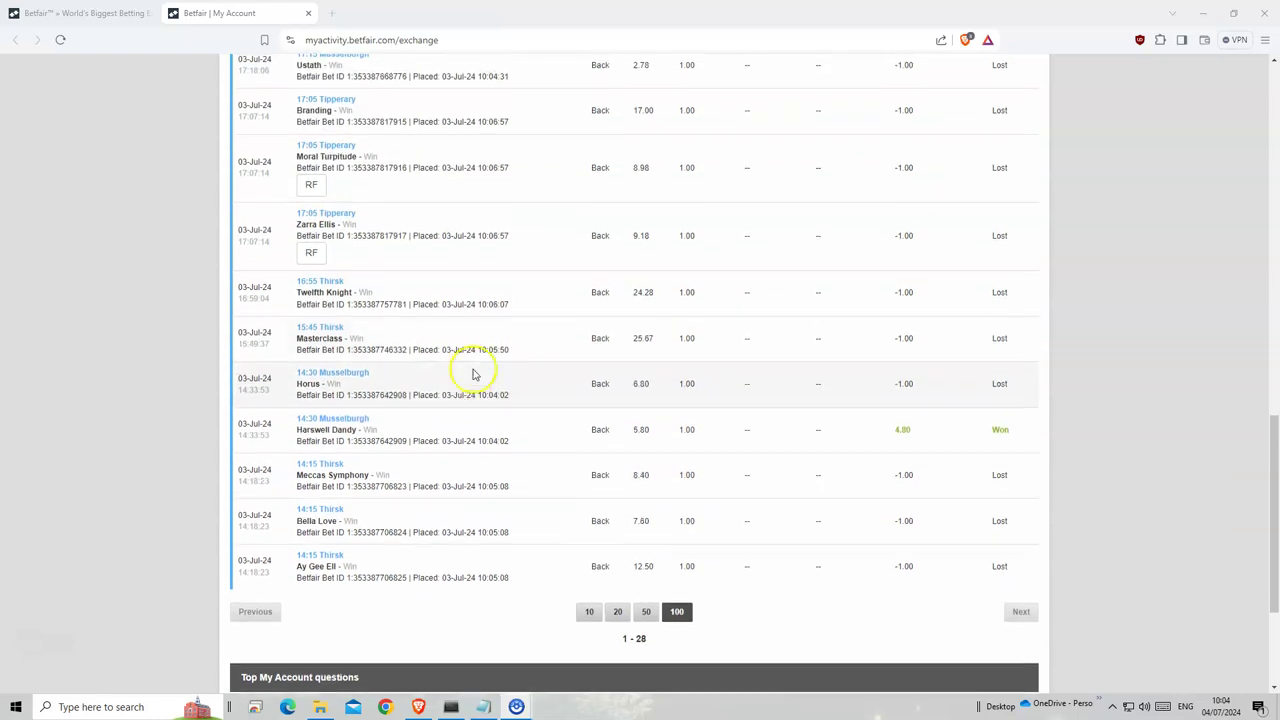
scroll(468, 390, "up", 3)
scroll(466, 395, "up", 2)
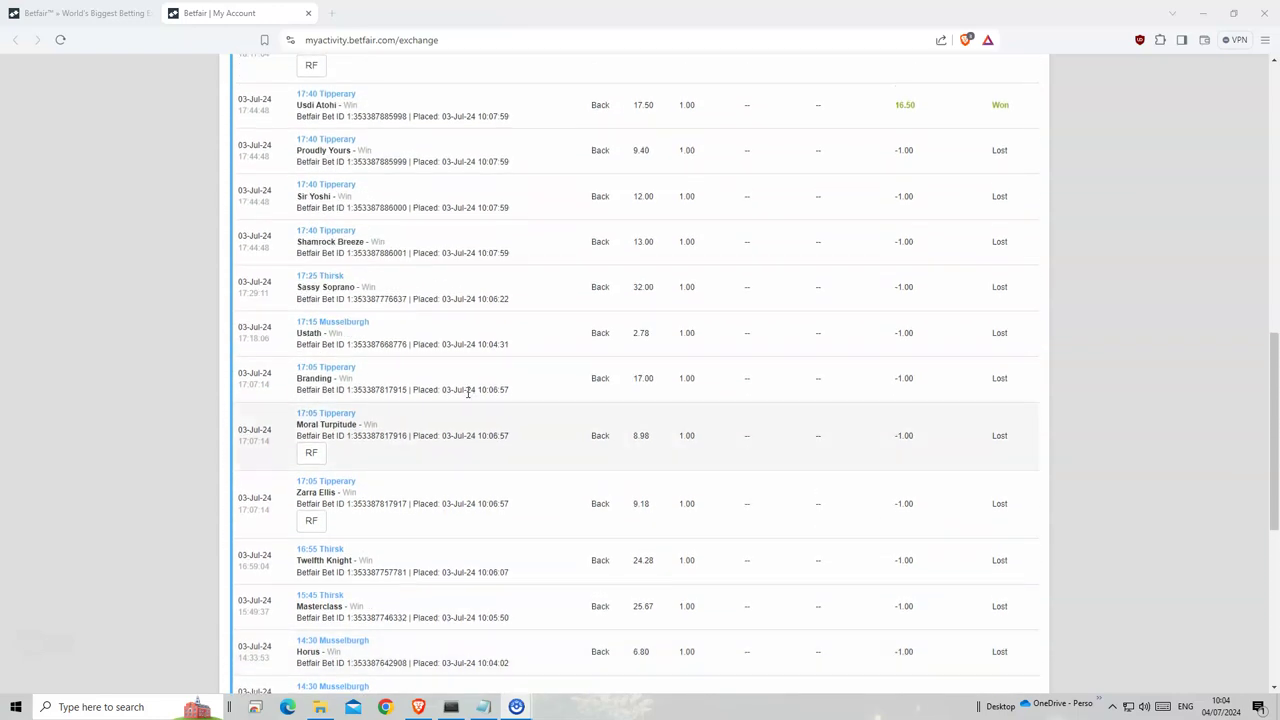
scroll(670, 315, "up", 1)
scroll(669, 315, "up", 1)
scroll(560, 330, "up", 1)
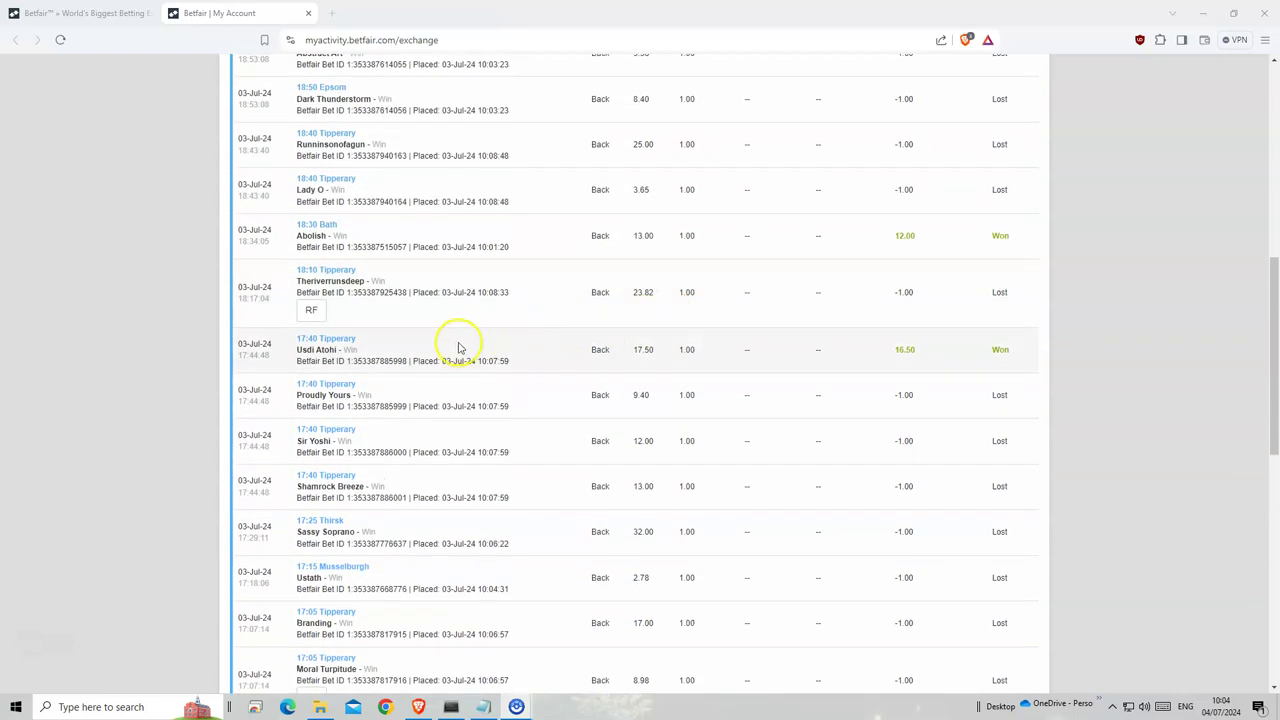
Clear the highlighted Abolish winning odds of 13.00
left_click(657, 354)
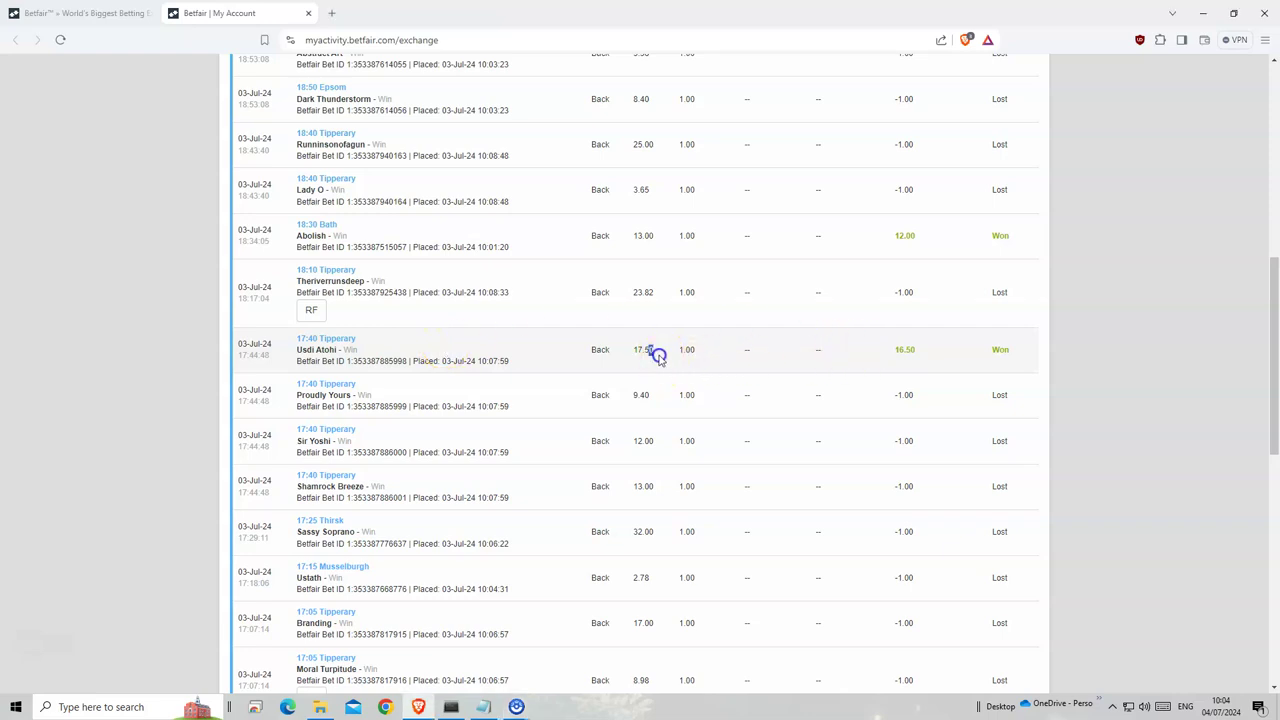
double_click(623, 240)
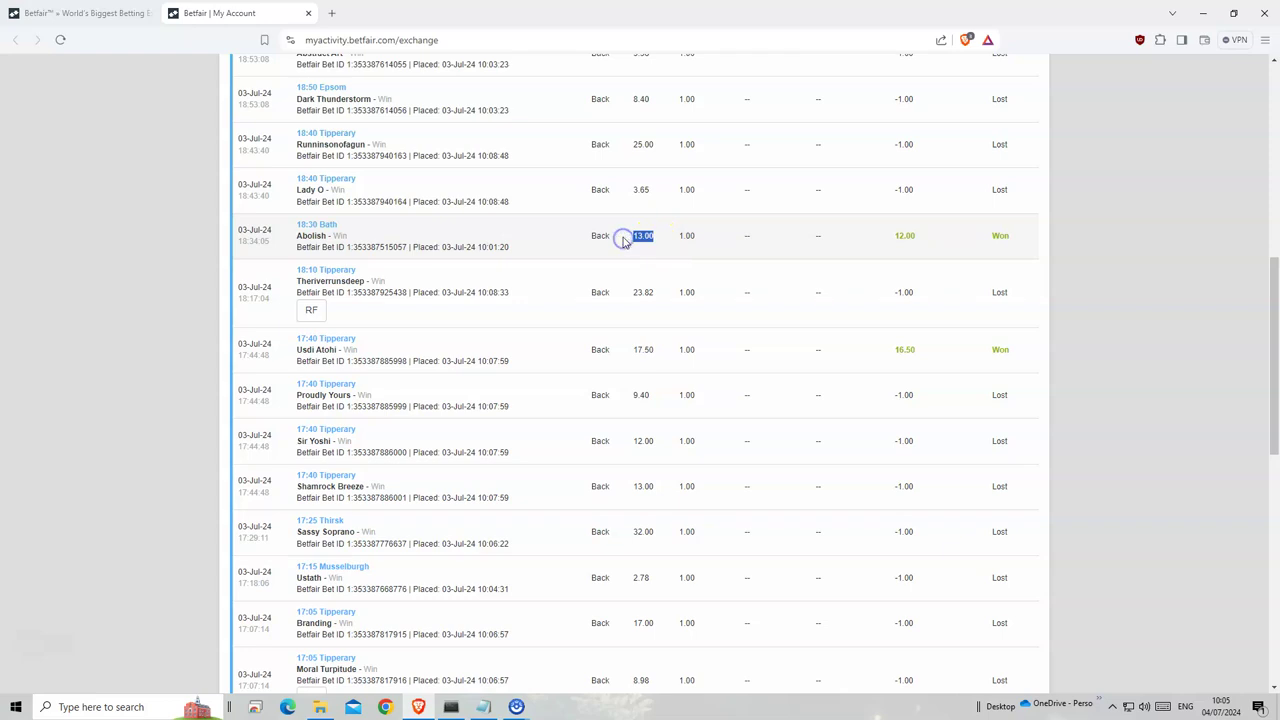
scroll(670, 370, "up", 2)
scroll(685, 422, "up", 2)
scroll(683, 422, "up", 2)
left_click(663, 339)
left_click(761, 359)
scroll(767, 418, "up", 4)
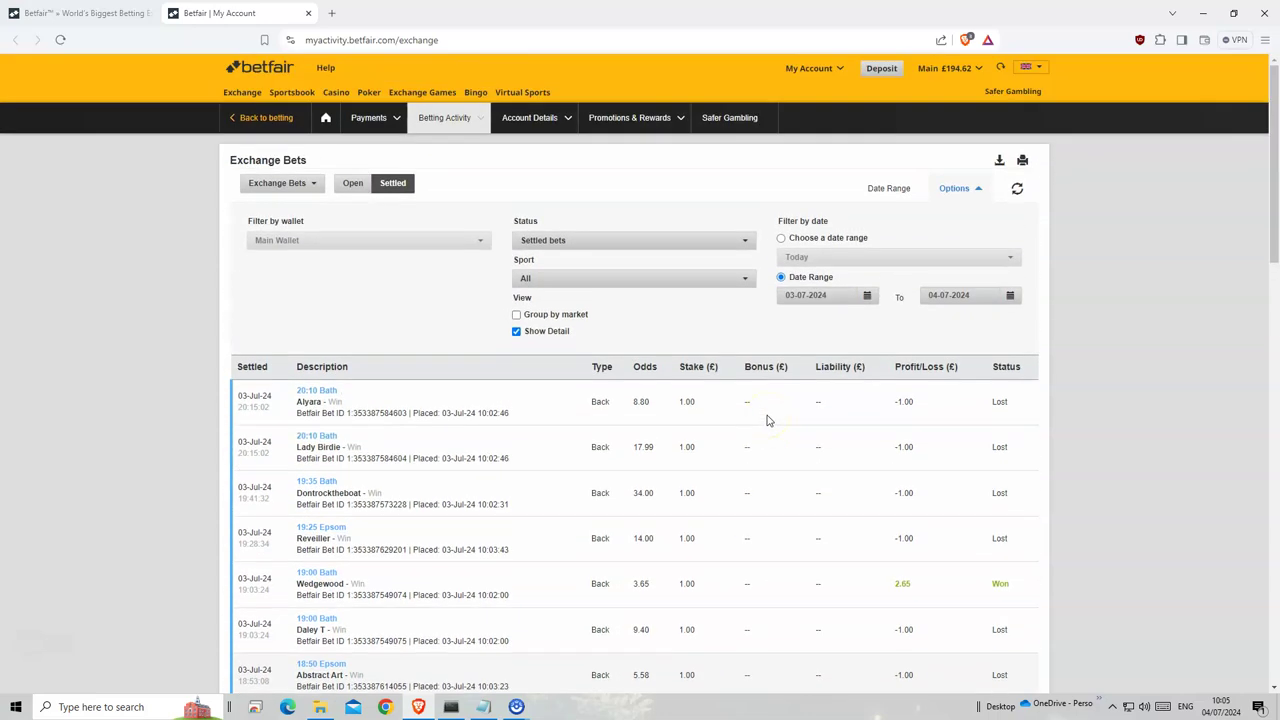
scroll(763, 429, "down", 2)
scroll(696, 561, "down", 4)
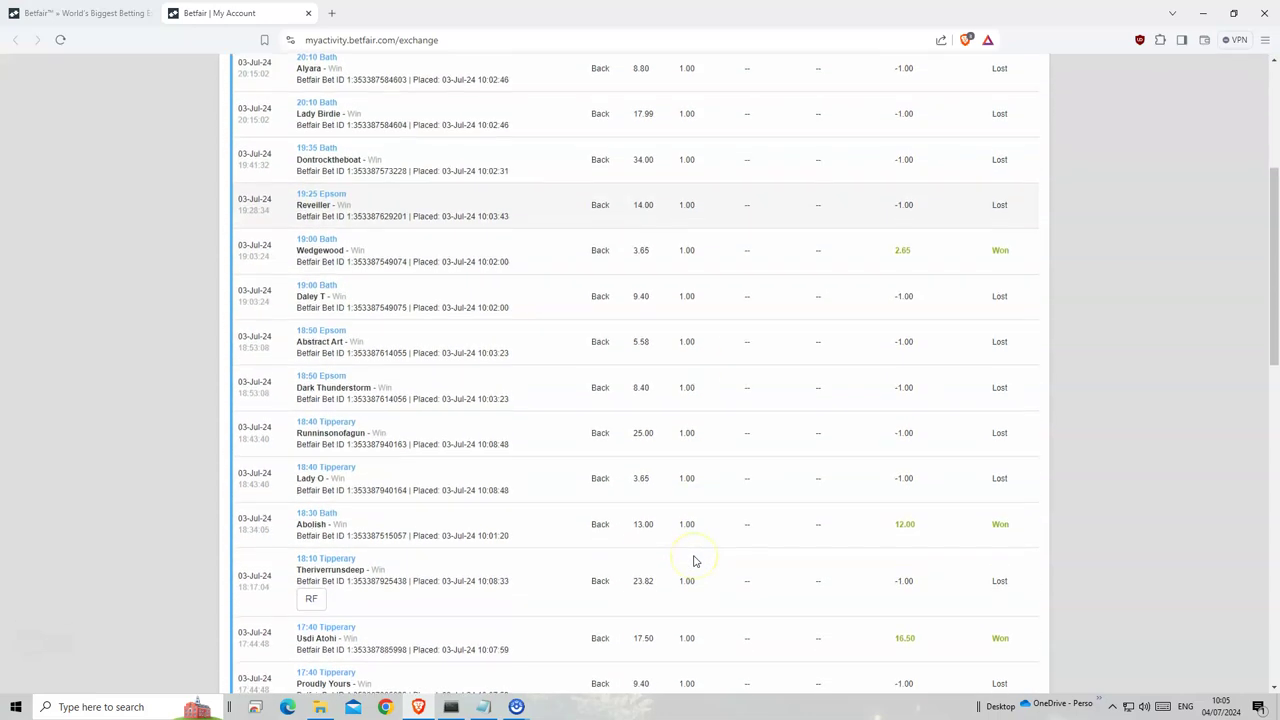
scroll(696, 561, "down", 2)
scroll(696, 561, "down", 2)
scroll(696, 561, "up", 2)
scroll(696, 561, "up", 2)
scroll(696, 561, "up", 2)
scroll(696, 561, "up", 1)
left_click(252, 545)
Snap the MergedDF spreadsheet to the right half and the Betfair browser to the left
key("alt+Tab")
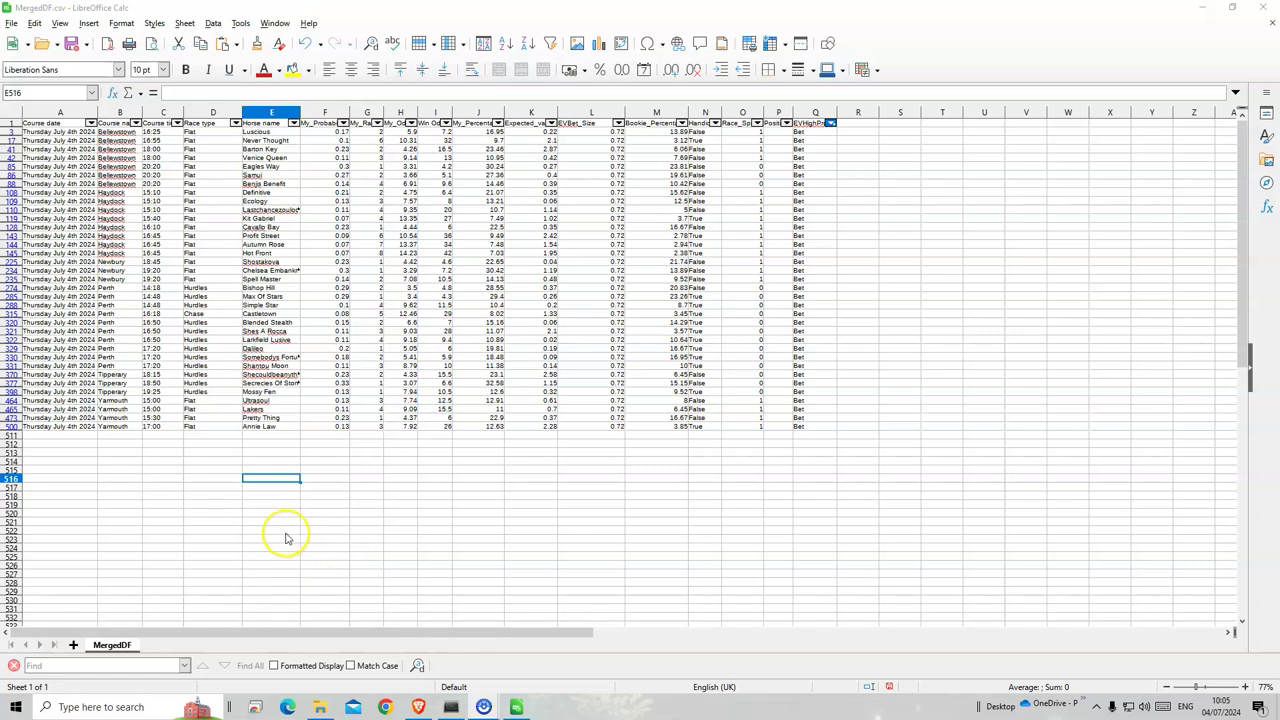
left_click(286, 538)
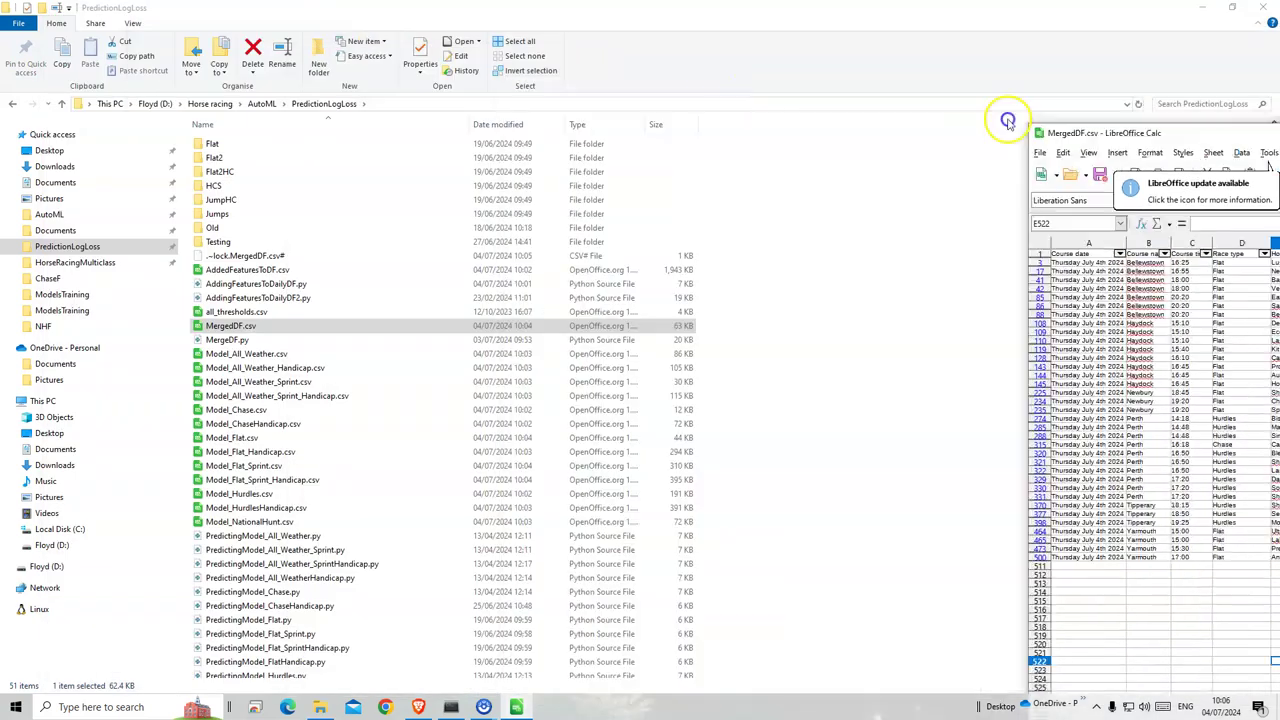
left_click_drag(183, 10, 1279, 120)
left_click(187, 447)
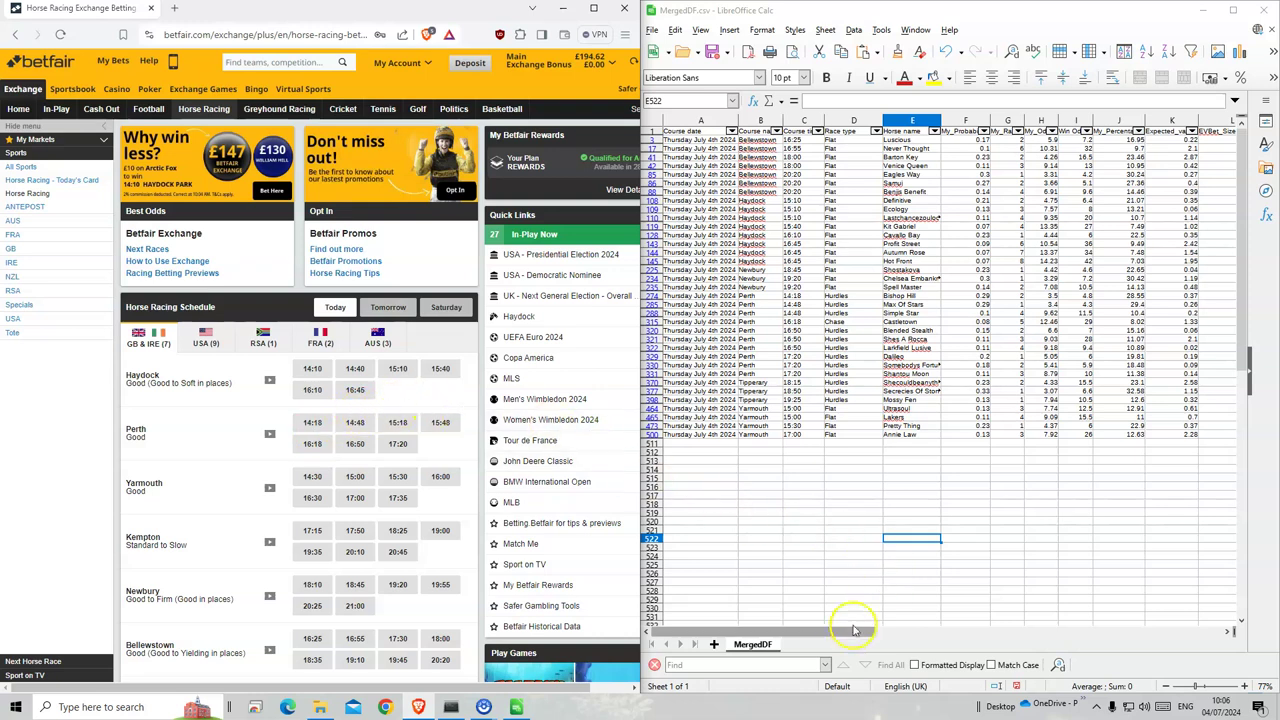
Delete spreadsheet columns F to H so Win Odds sits beside each horse
left_click(1038, 121)
mouse_move(1038, 121)
left_mouse_down()
mouse_move(937, 124)
mouse_move(966, 122)
left_mouse_up()
right_click(968, 122)
left_click(1033, 225)
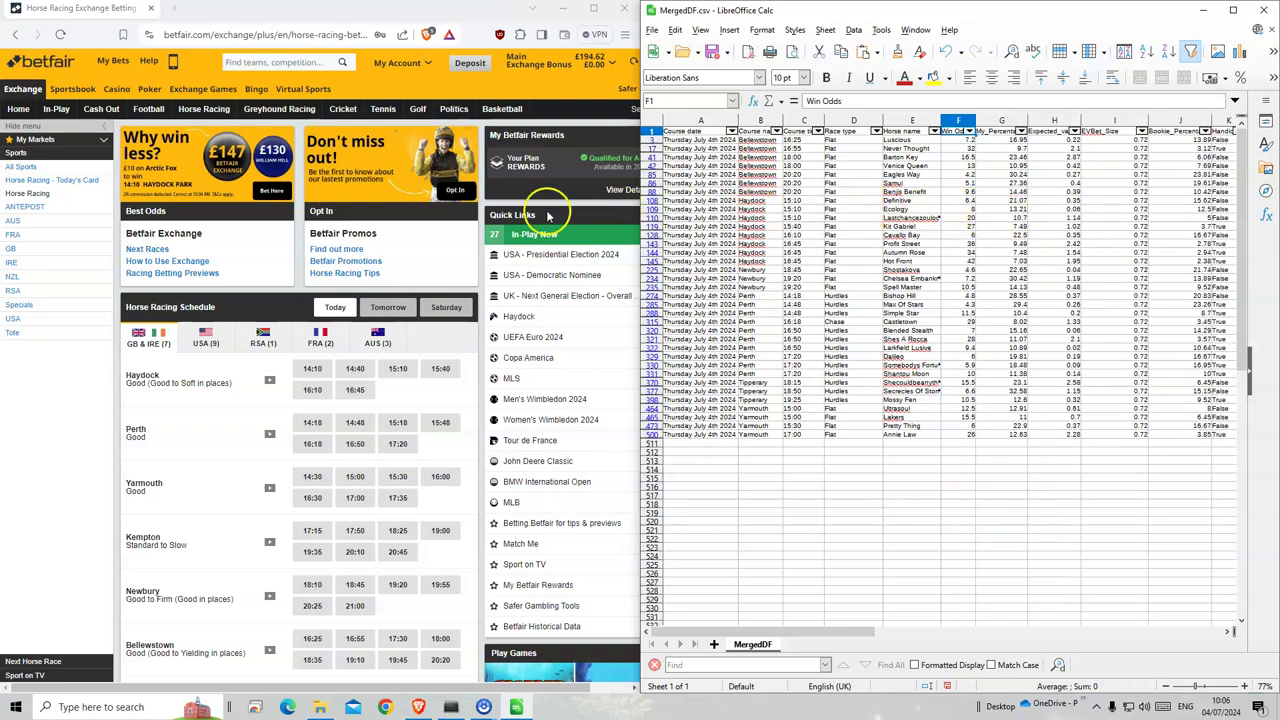
scroll(230, 480, "down", 1)
Back Luscious at 7.2 for £1 in the 16:25 Bellewstown
left_click(313, 571)
left_click_drag(805, 139, 958, 139)
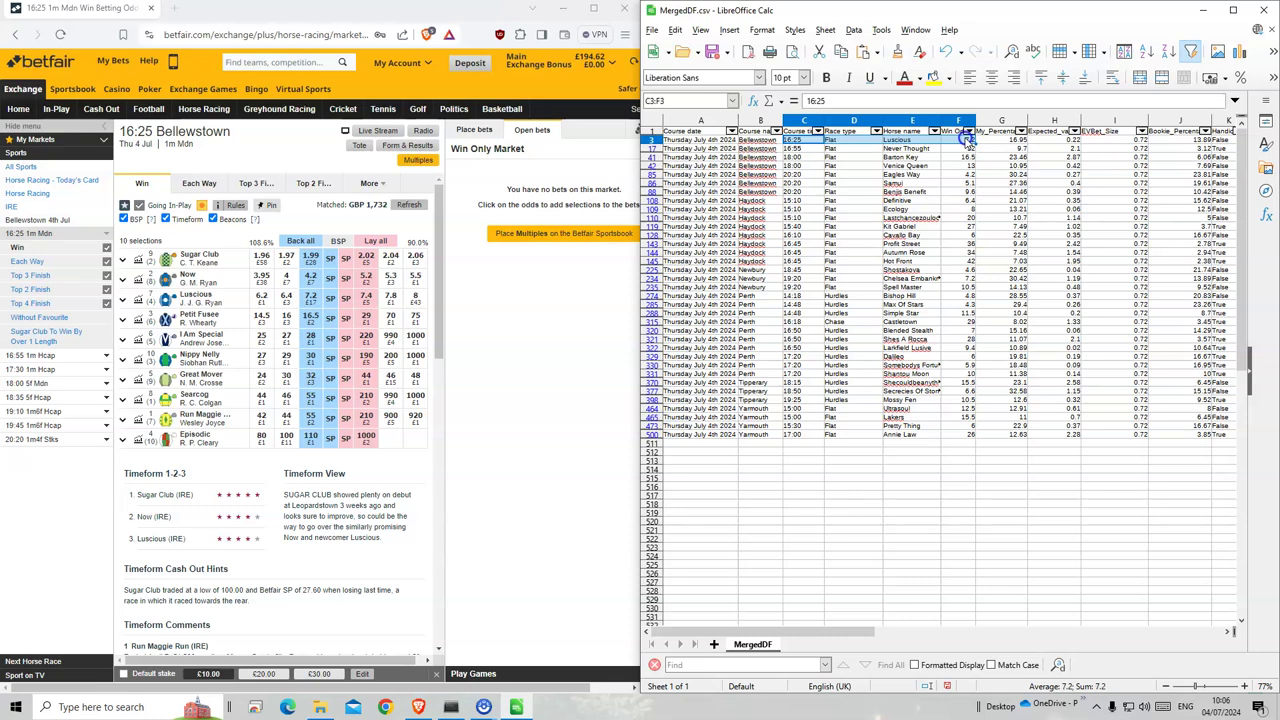
left_click(310, 298)
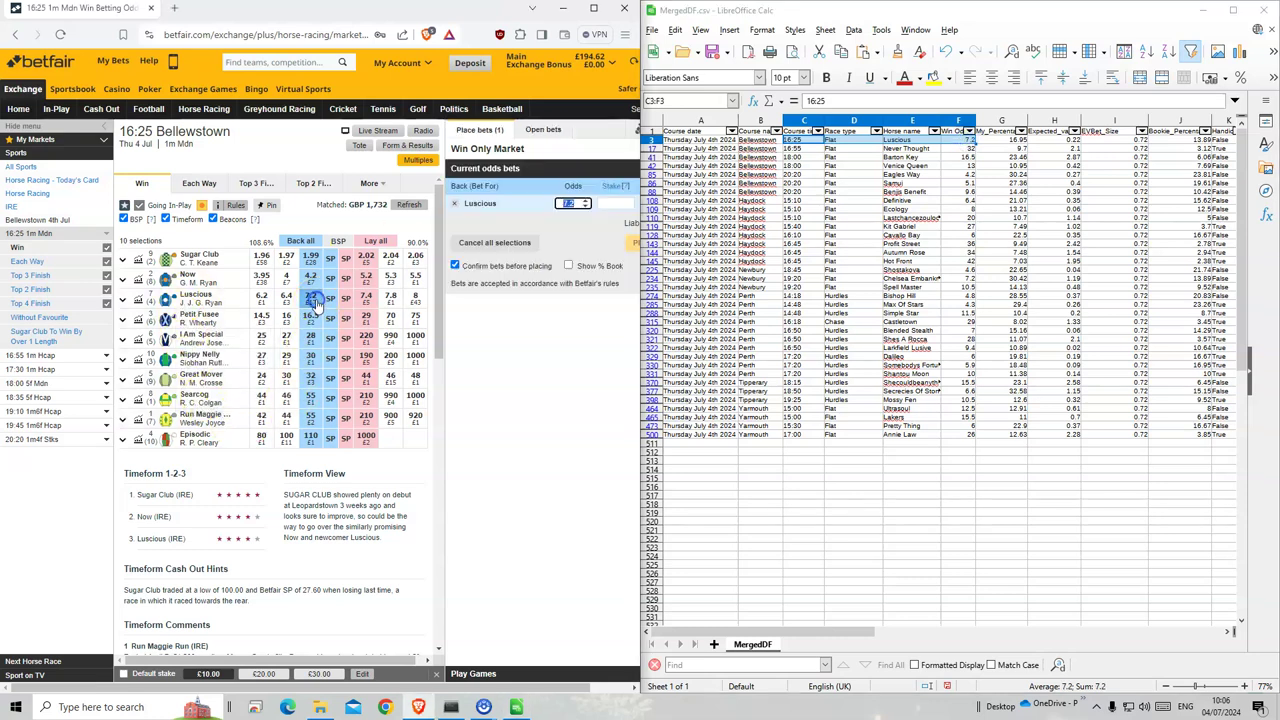
left_click(615, 204)
type("1")
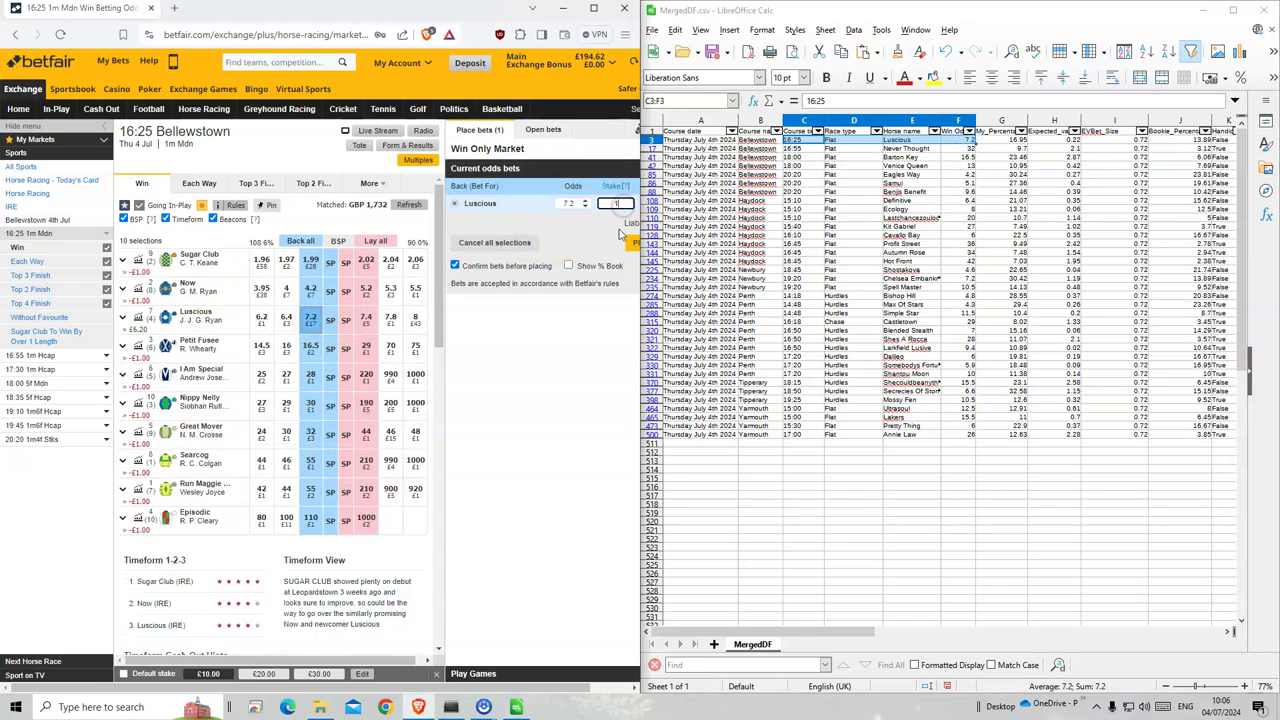
left_click(628, 242)
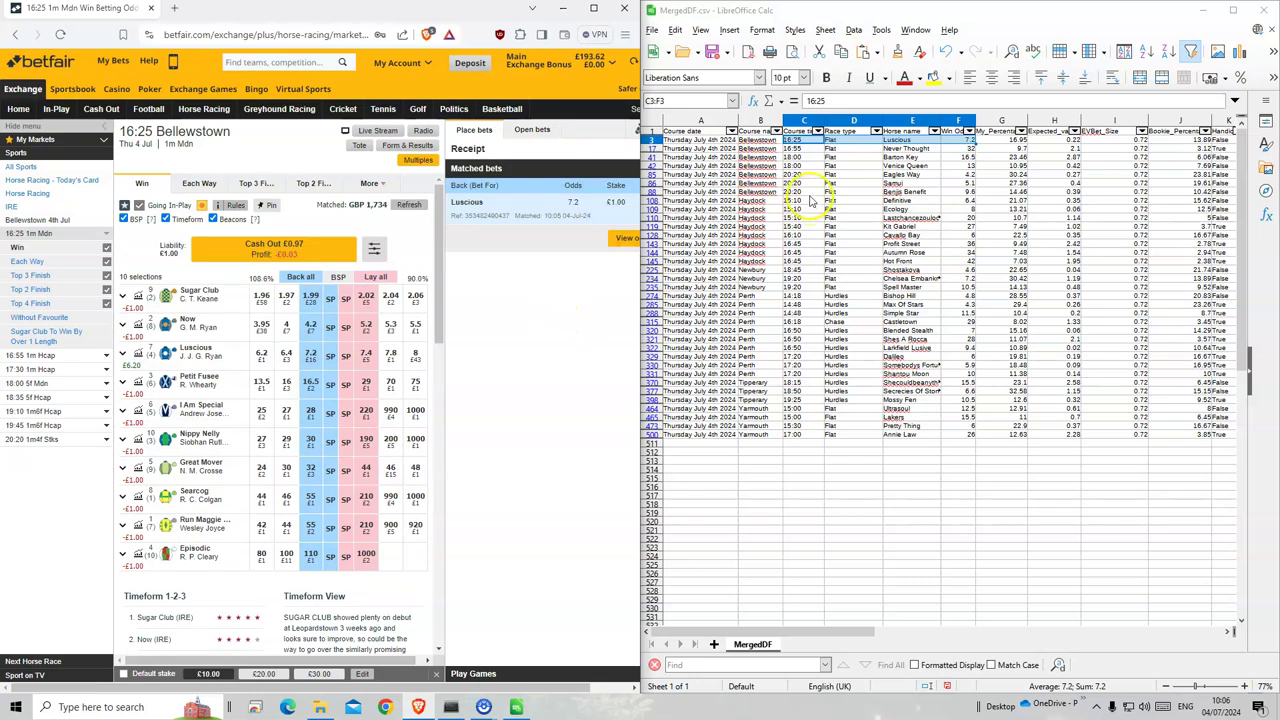
Back Never Thought at 48 for £1 in the 16:55 Bellewstown, checking its predicted odds
left_click(805, 148)
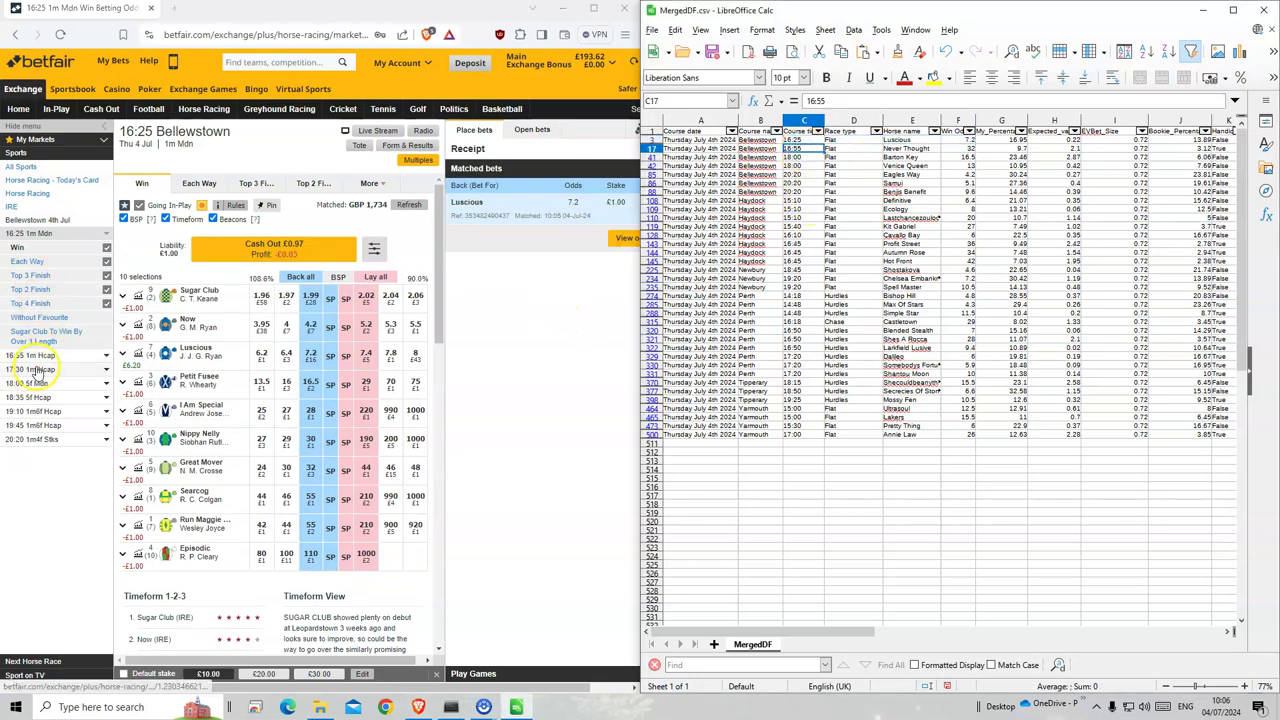
left_click(32, 355)
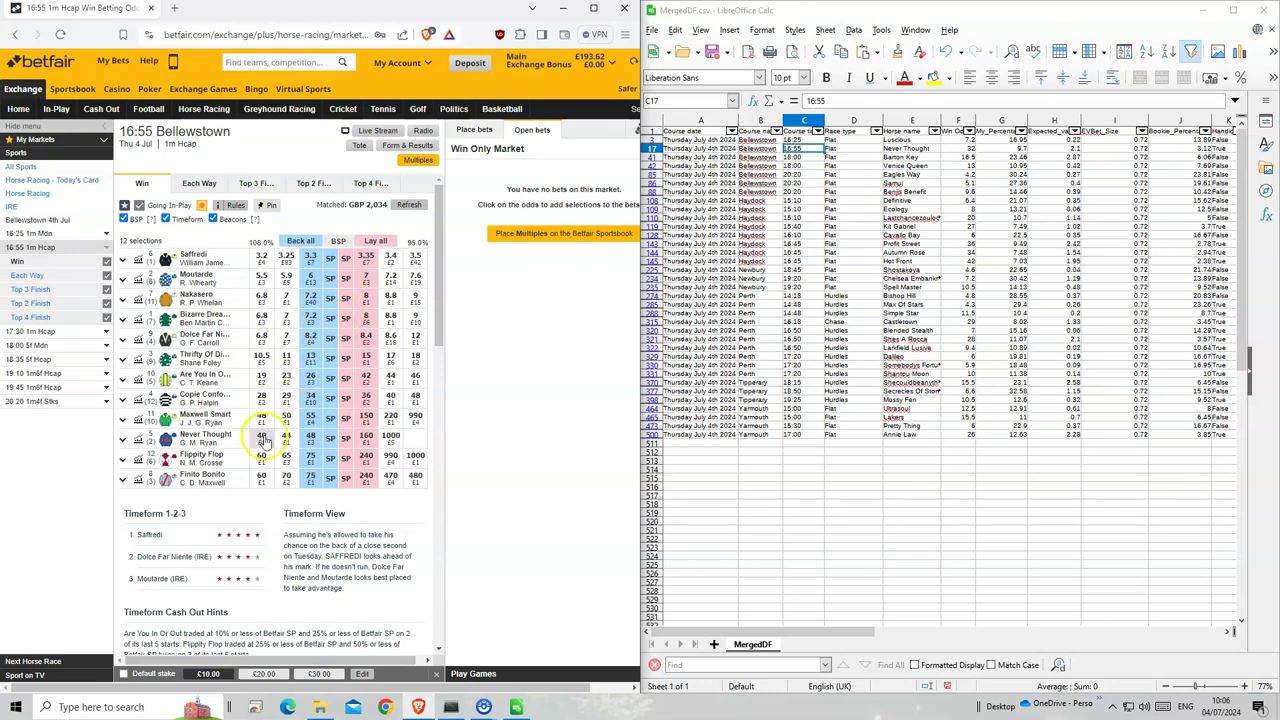
left_click(311, 442)
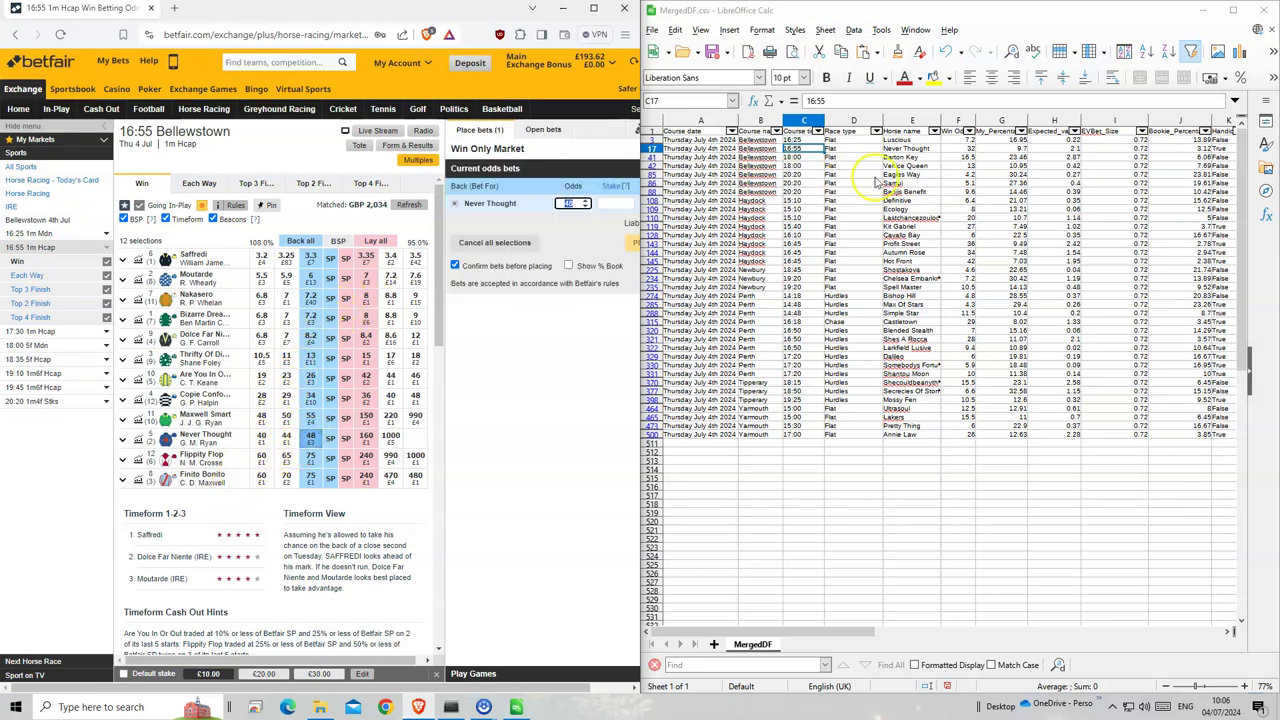
left_click_drag(958, 148, 958, 141)
type("1")
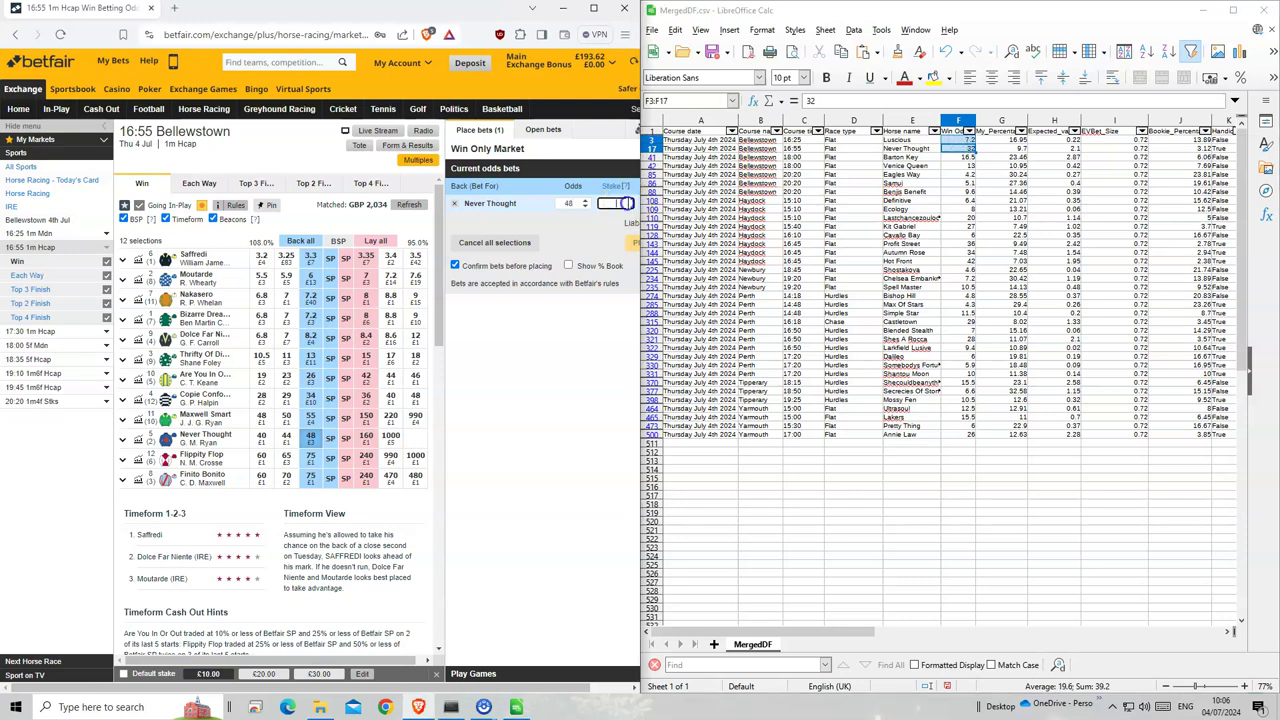
left_click(622, 242)
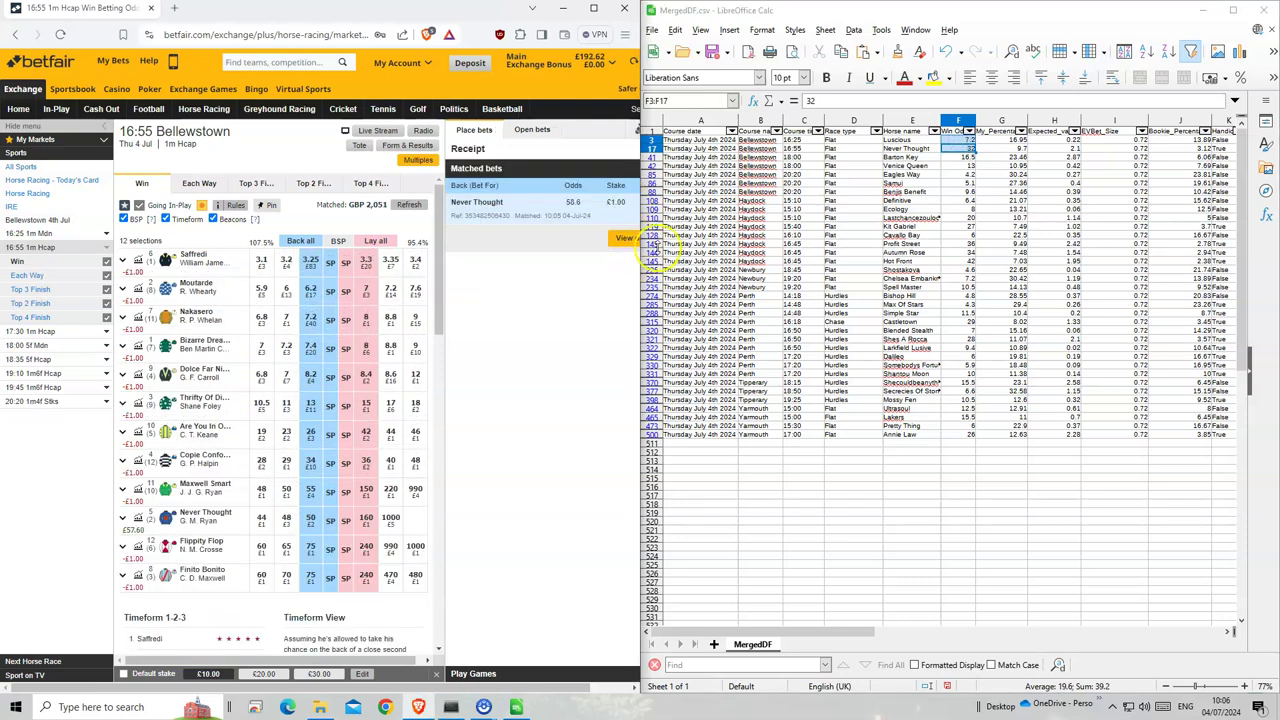
left_click(578, 210)
left_click(970, 148)
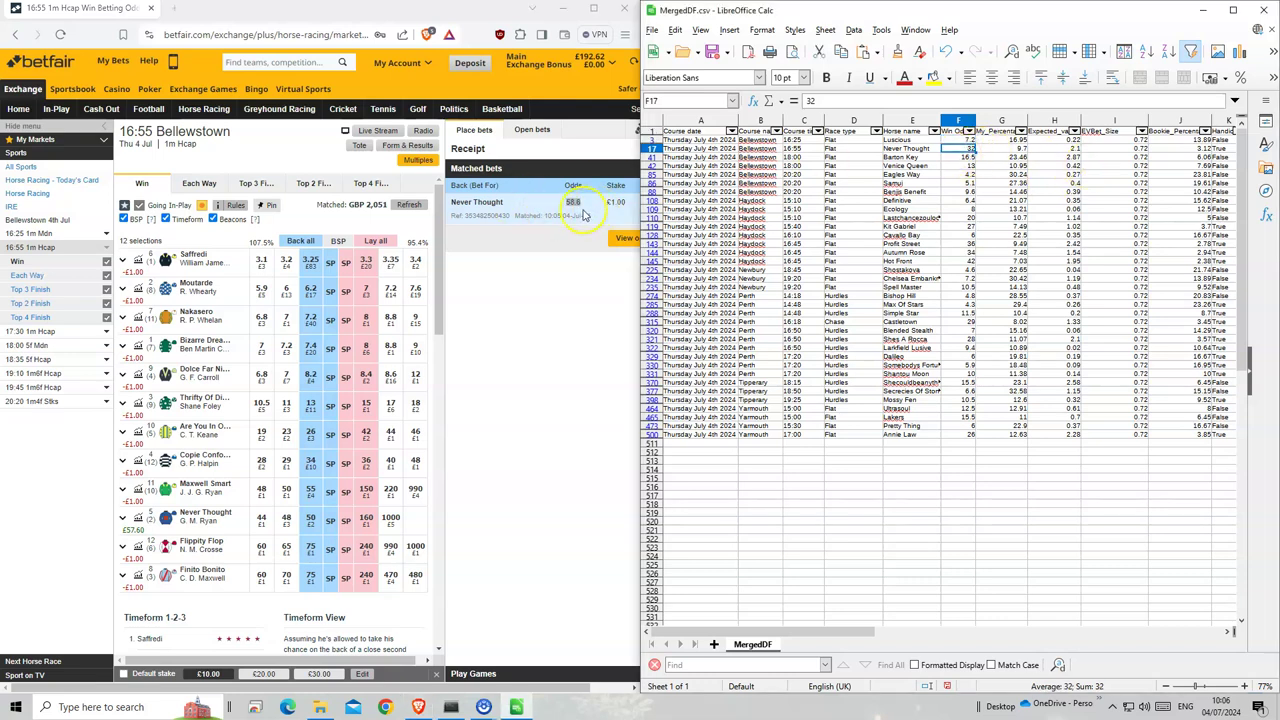
left_click(582, 211)
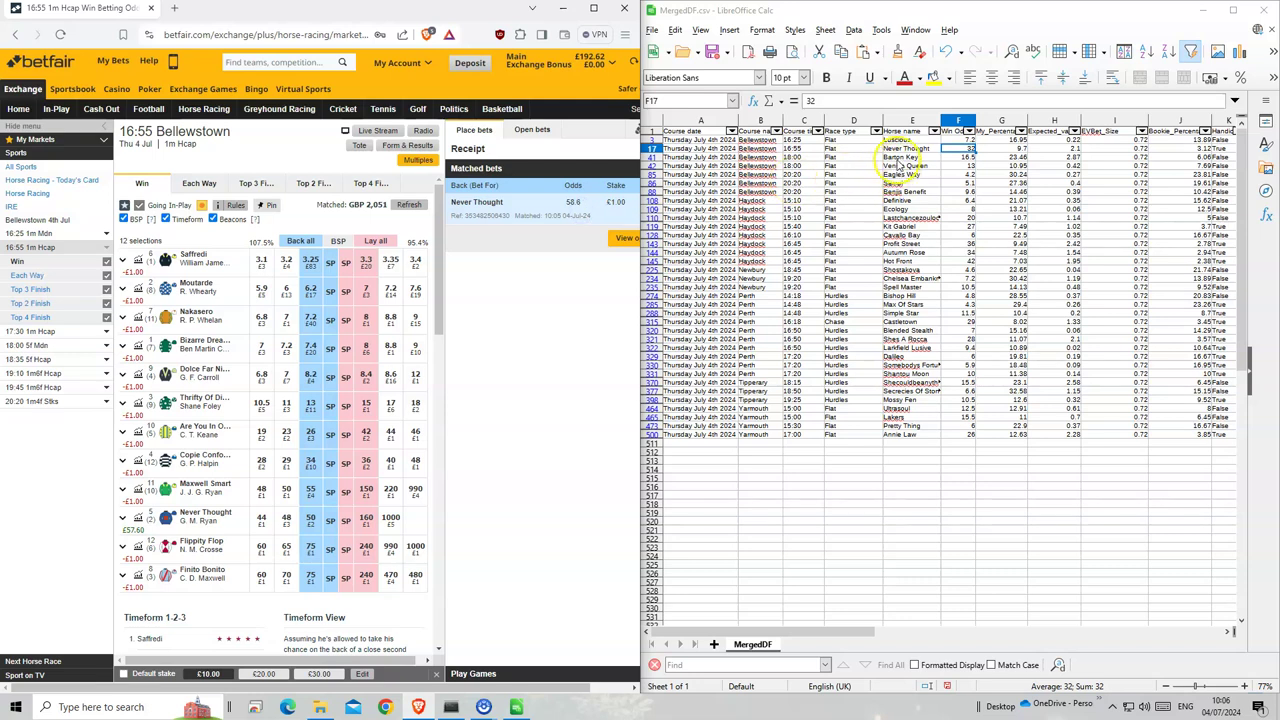
left_click_drag(800, 157, 962, 170)
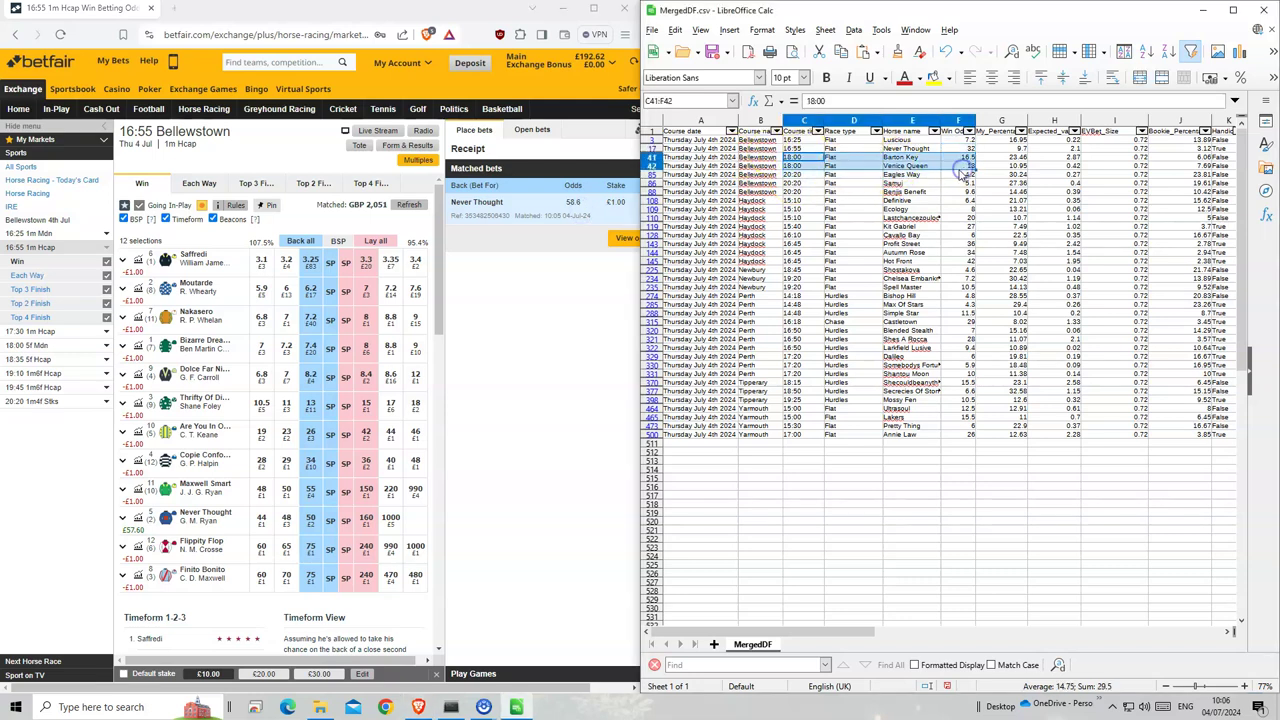
Back Barton Key at 16.5 and Venice Queen for £1 each in the 18:00 Bellewstown
left_click(30, 349)
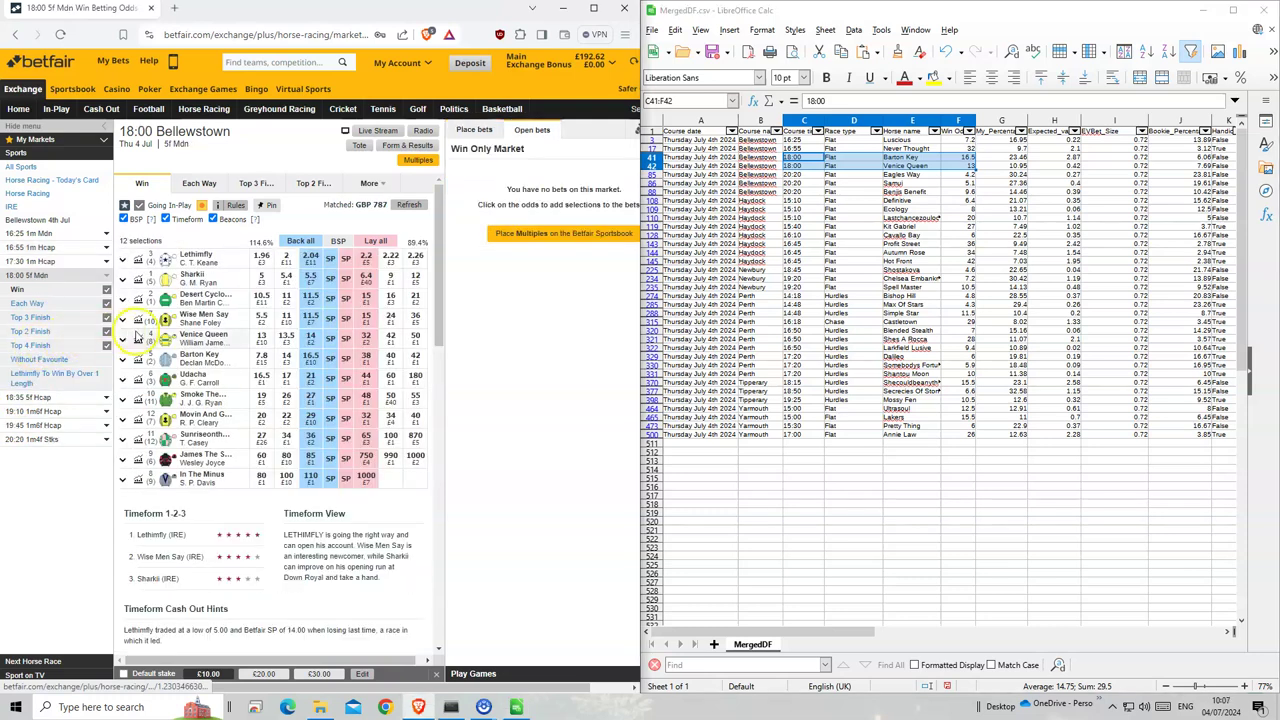
left_click(281, 366)
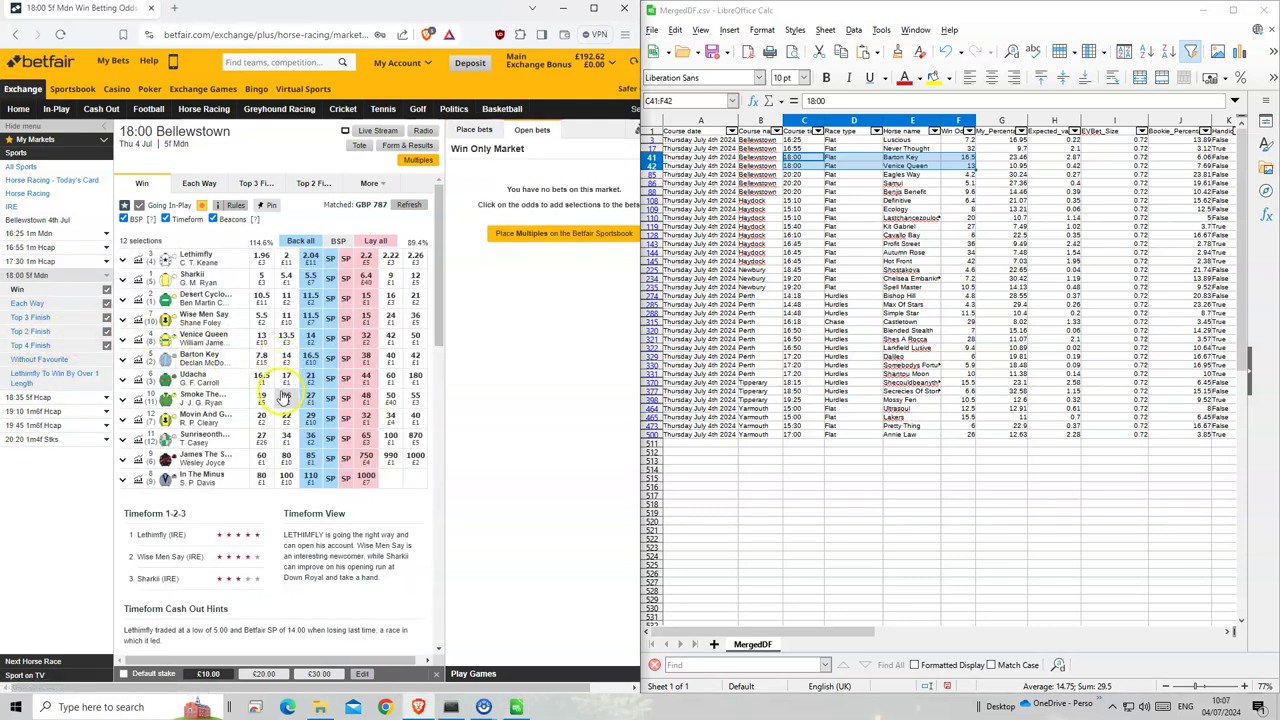
left_click(309, 360)
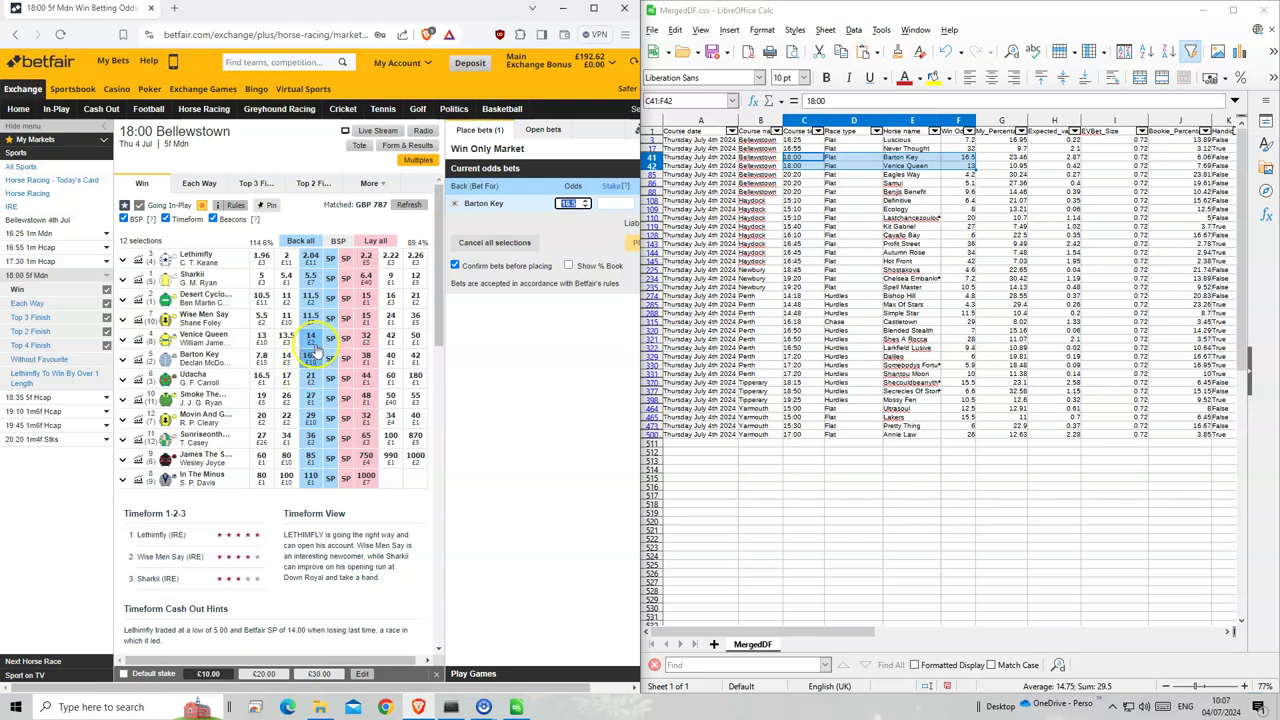
left_click(313, 340)
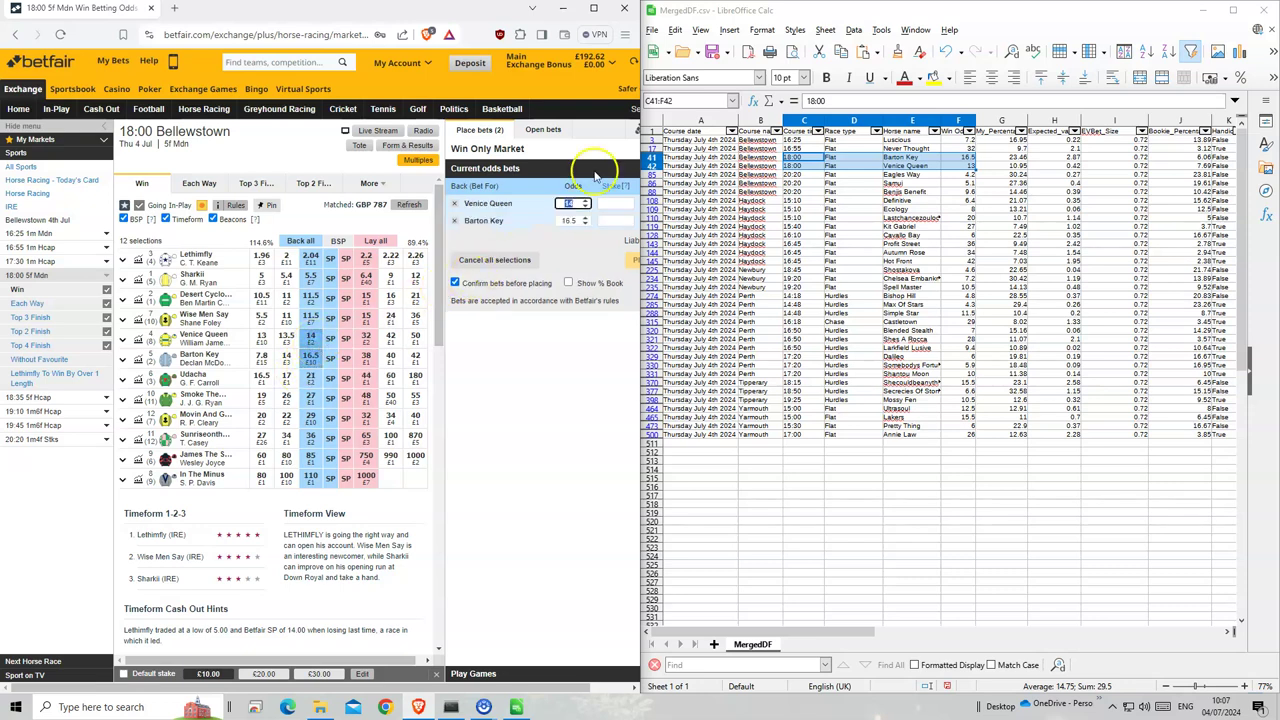
left_click(616, 220)
type("1")
left_click(630, 268)
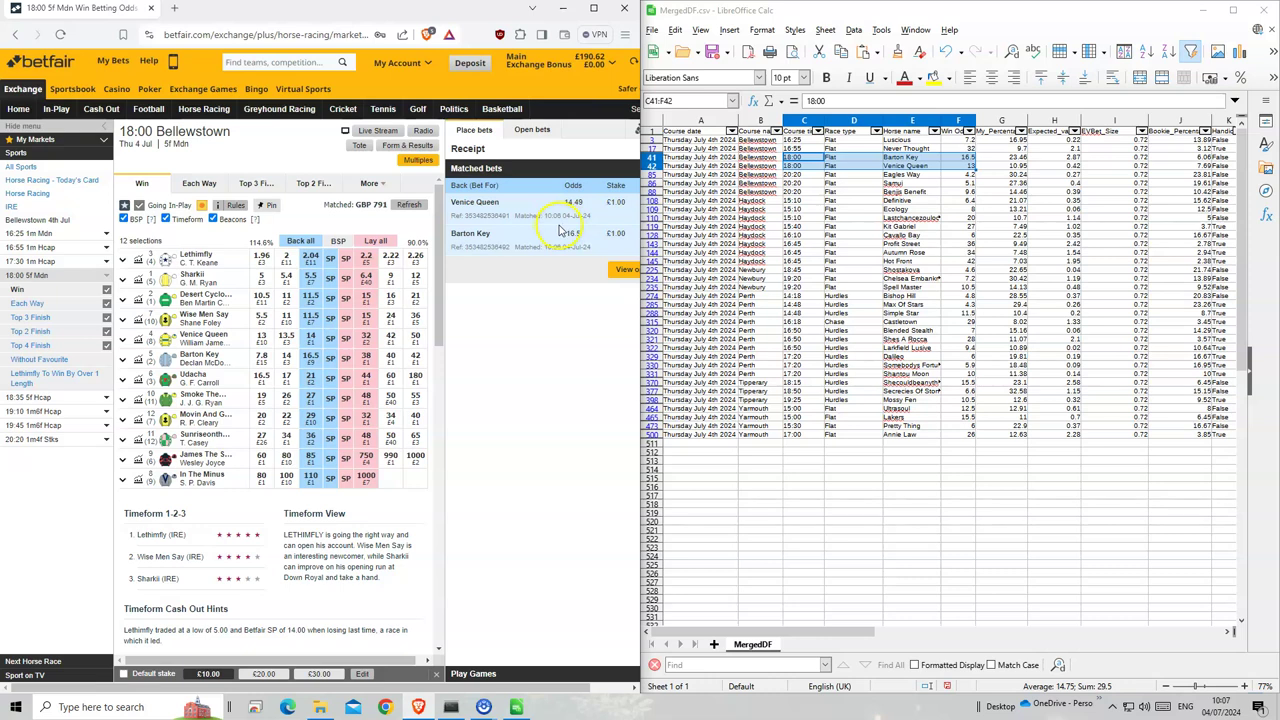
Back Eagles Way, Samui and Benjis Benefit for £1 each in the 20:20 Bellewstown
left_click(35, 440)
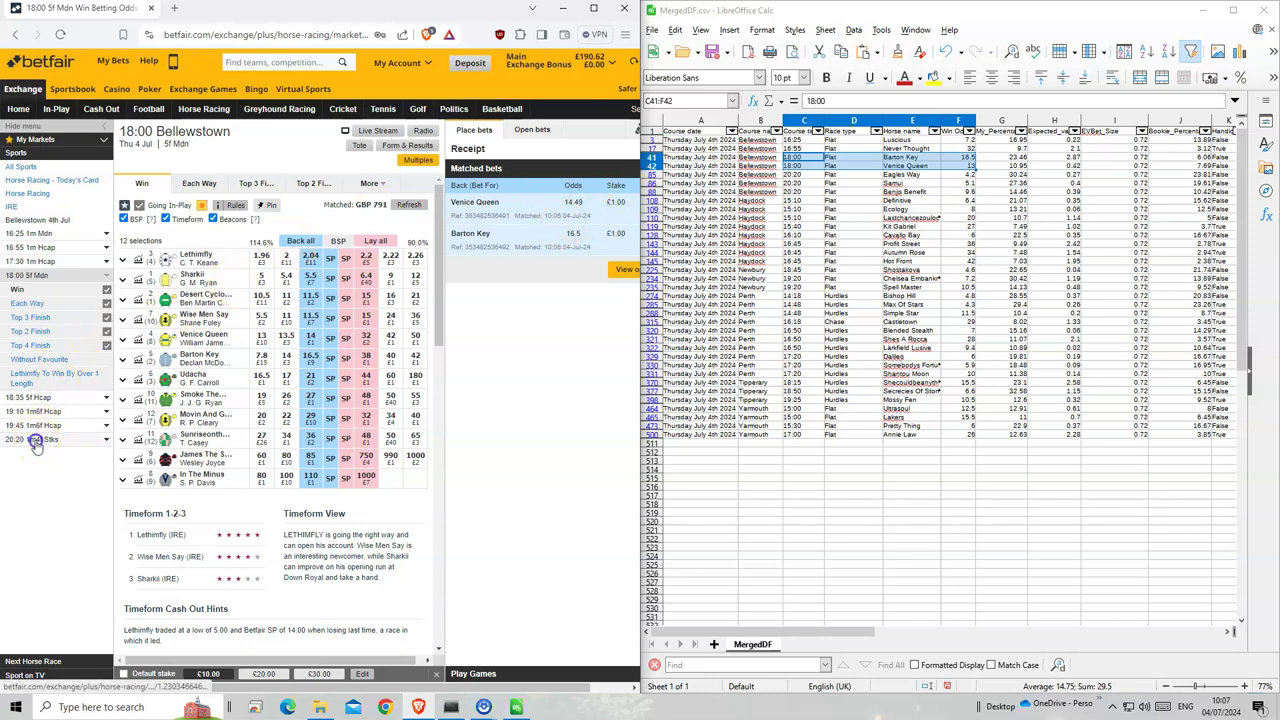
left_click_drag(800, 174, 930, 194)
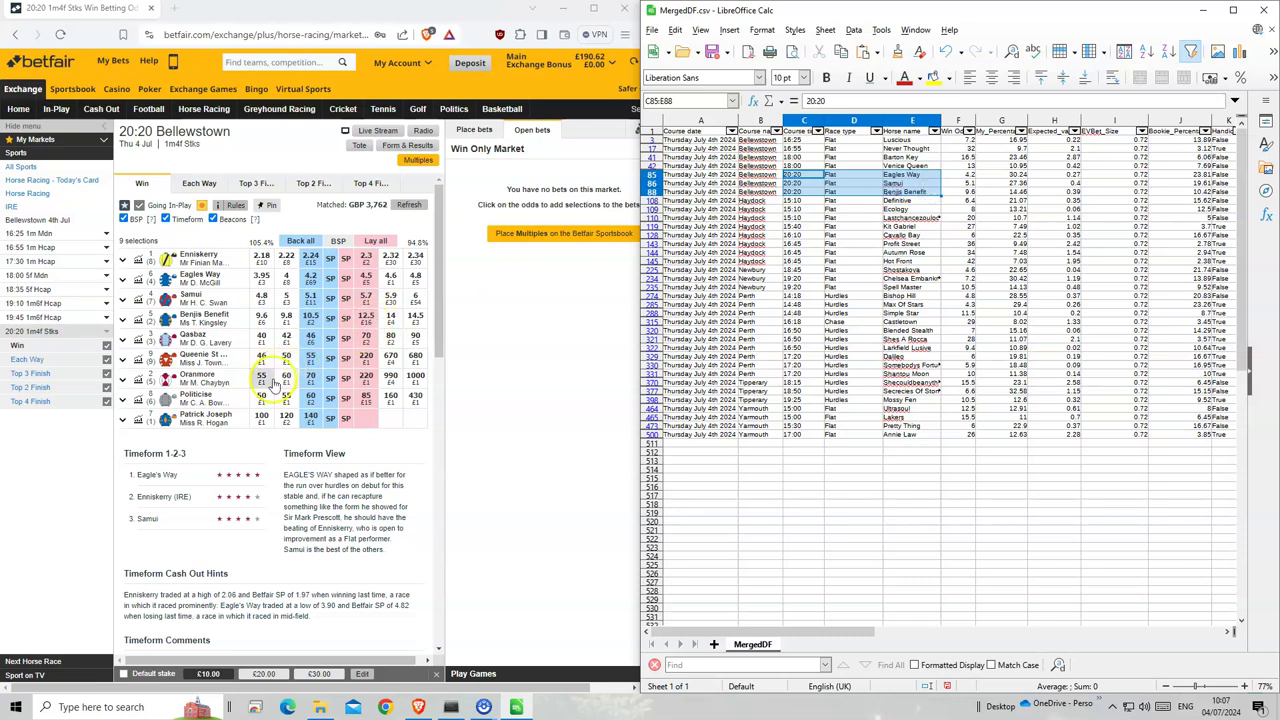
left_click(311, 278)
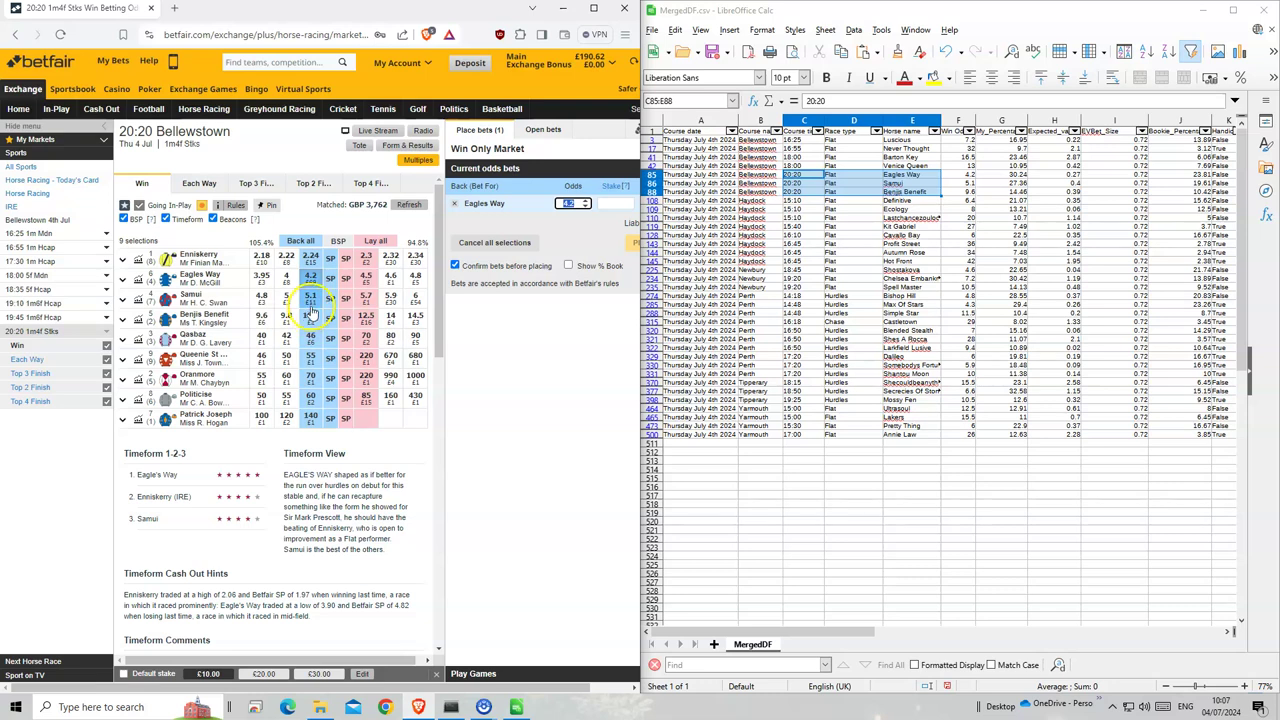
left_click(311, 299)
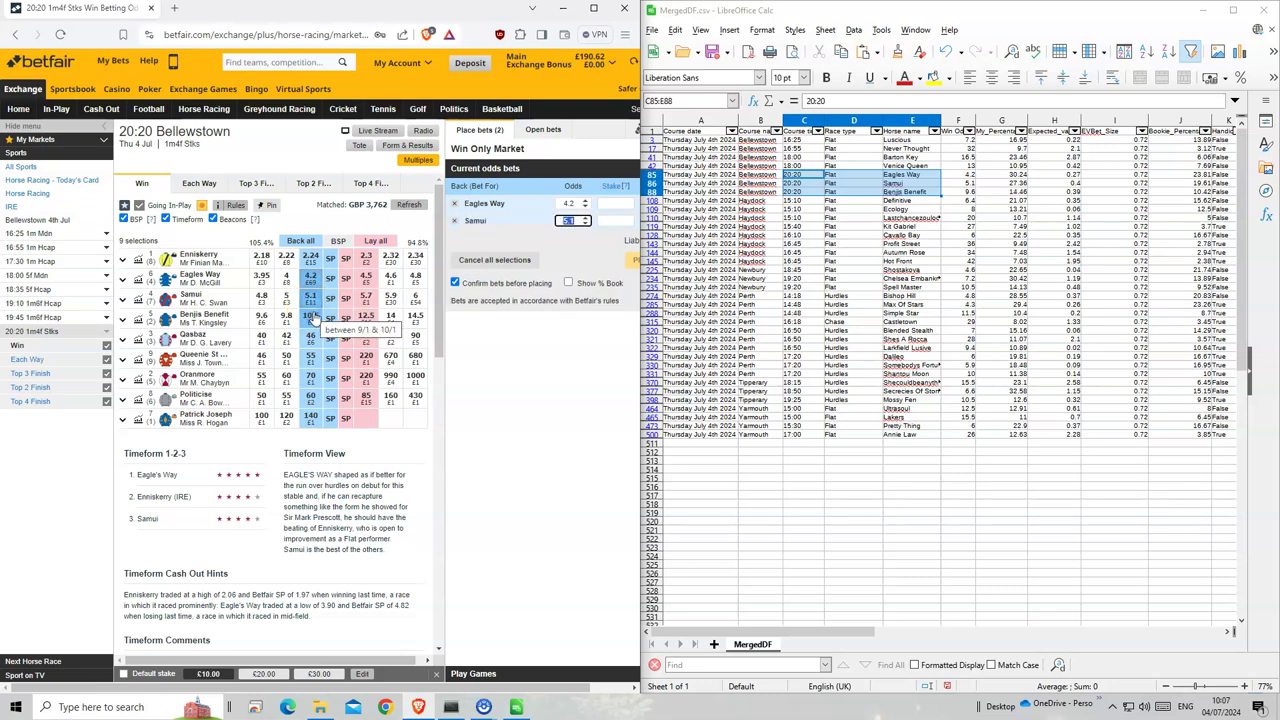
left_click(313, 318)
left_click(615, 204)
type("1")
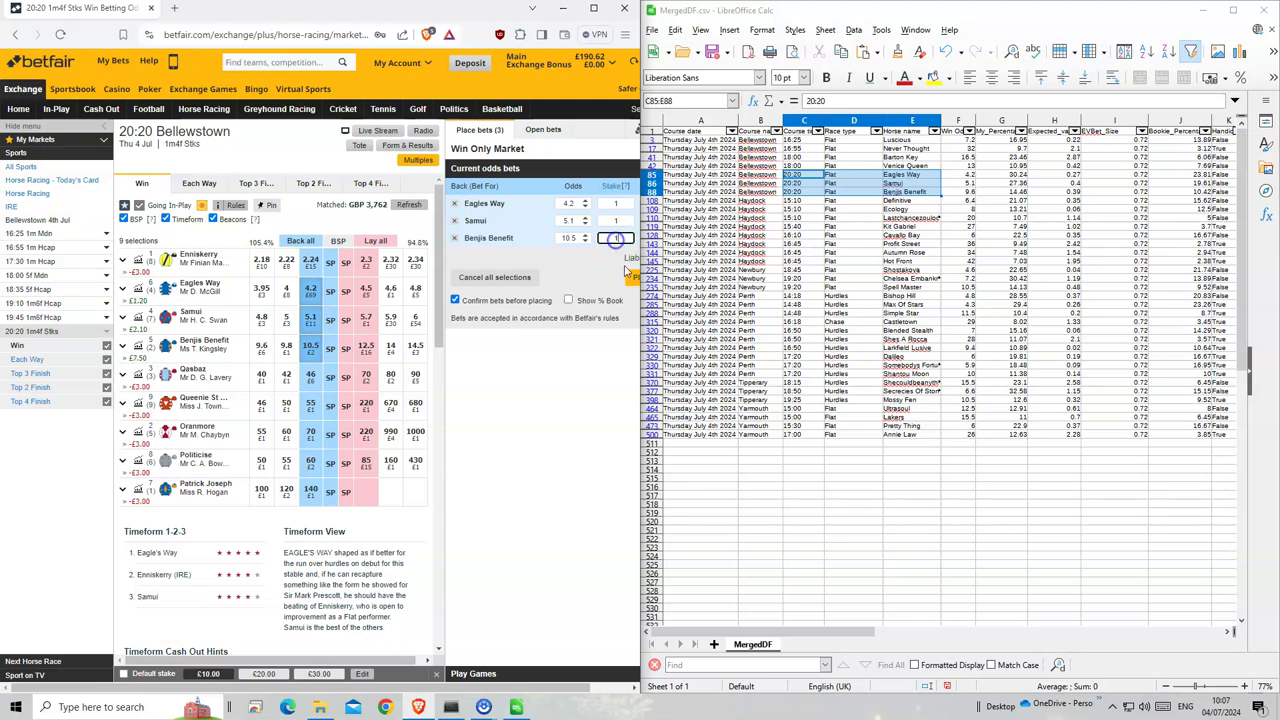
left_click(628, 276)
left_click(628, 290)
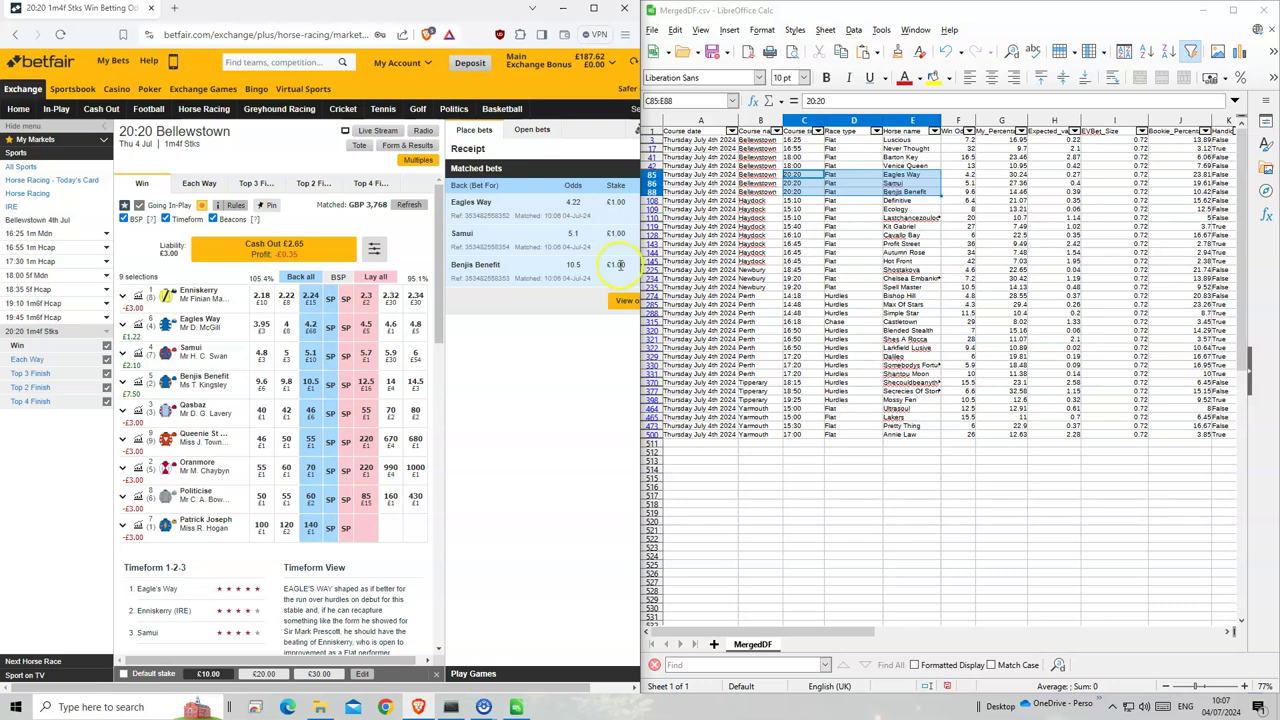
Back Definitive, Ecology and Lastchancezouloon for £1 each at 15:10 Haydock, matched at 6.4, 8.6, 20
left_click(203, 108)
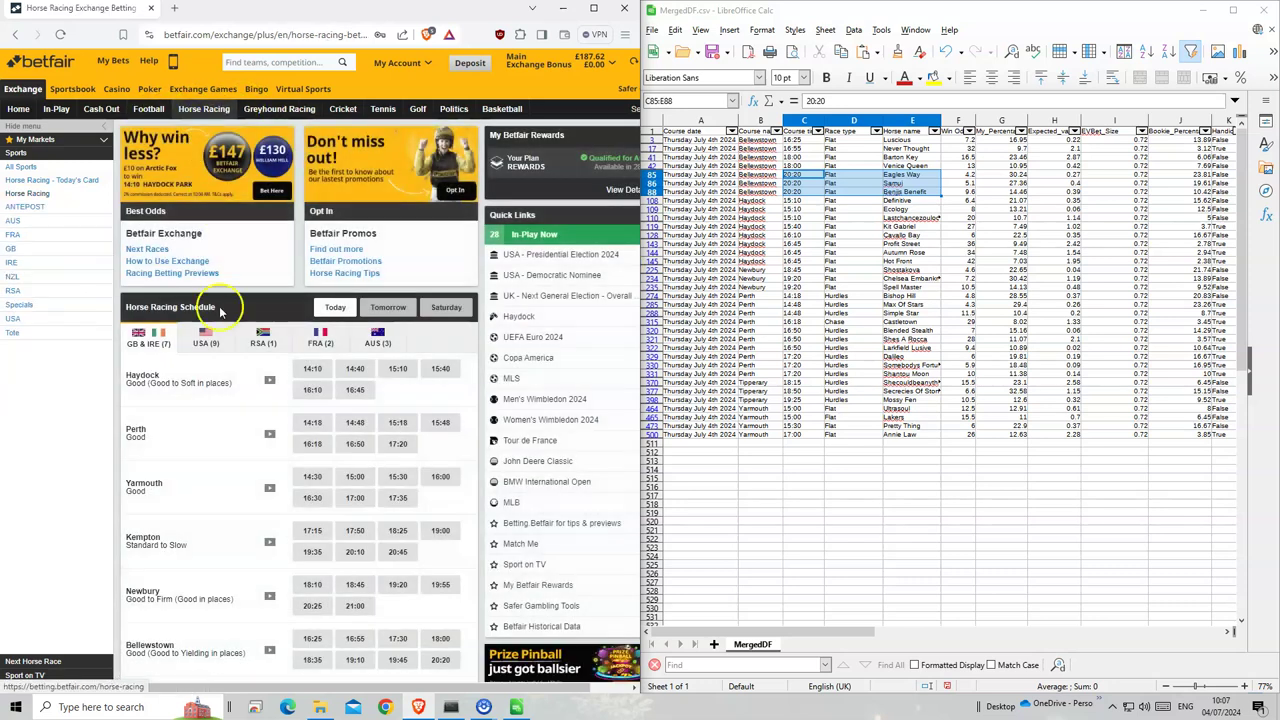
scroll(255, 510, "down", 1)
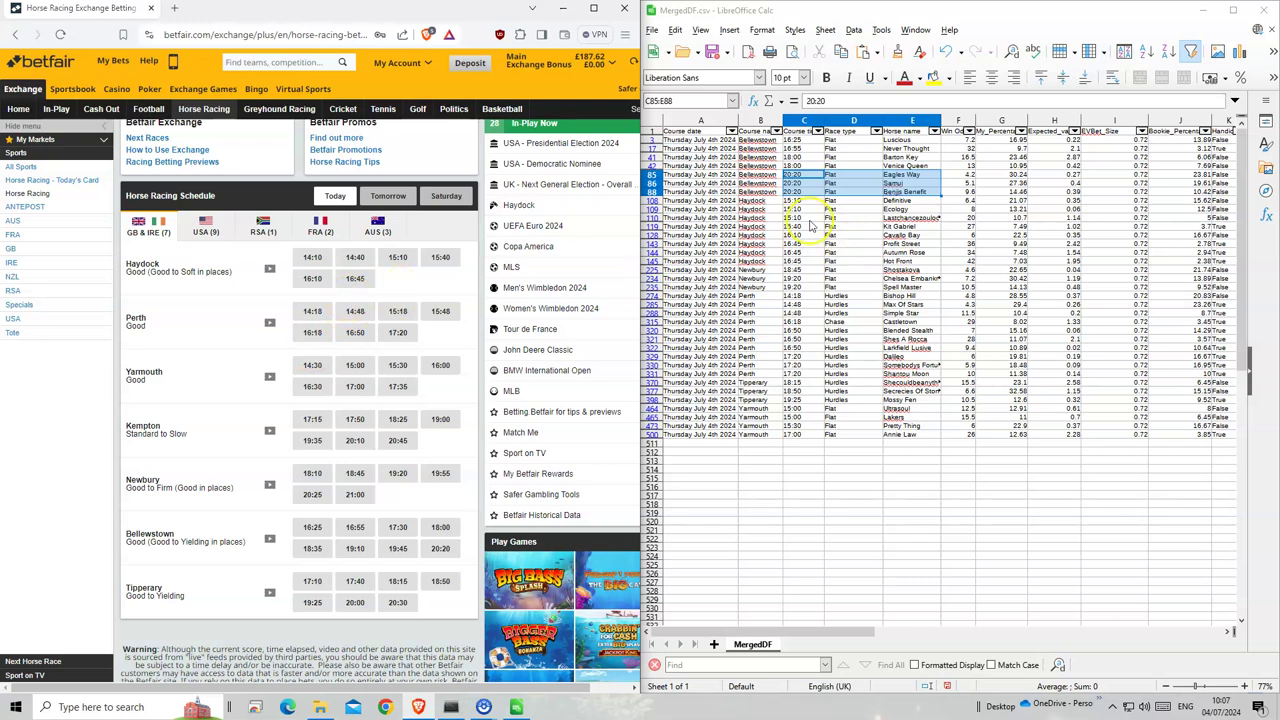
left_click_drag(760, 200, 905, 218)
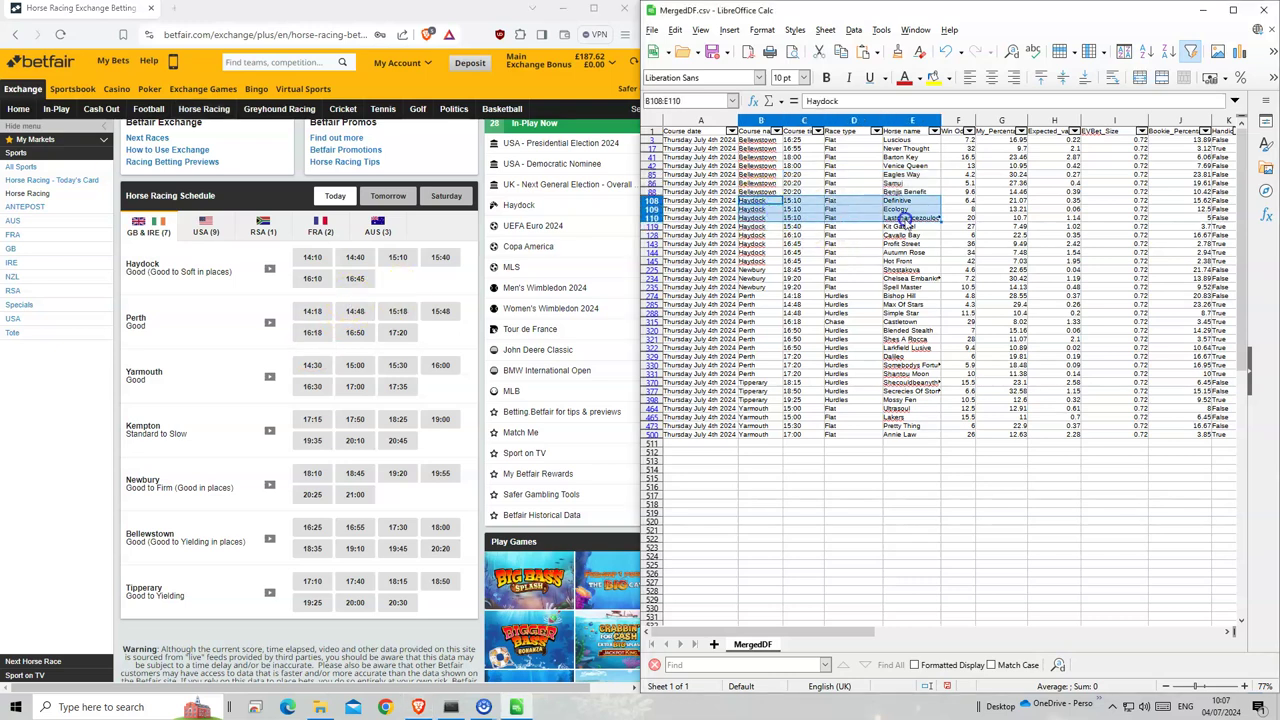
left_click(397, 257)
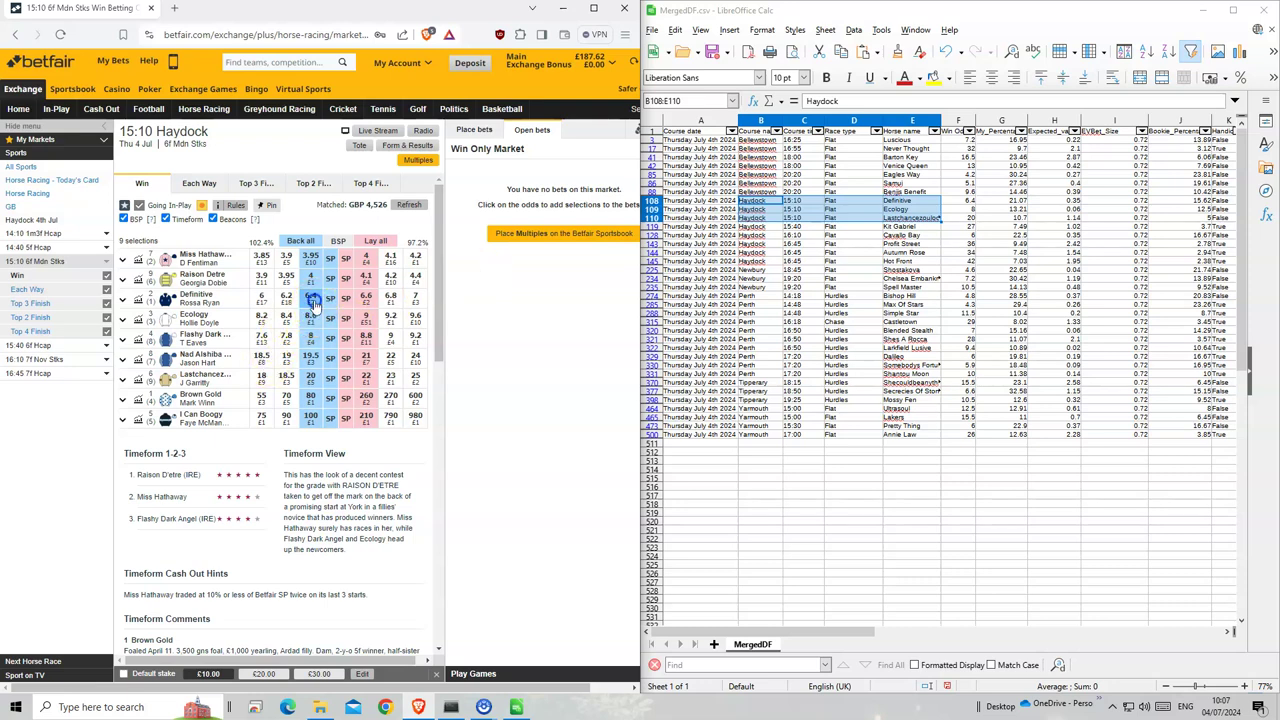
left_click(310, 297)
left_click(311, 318)
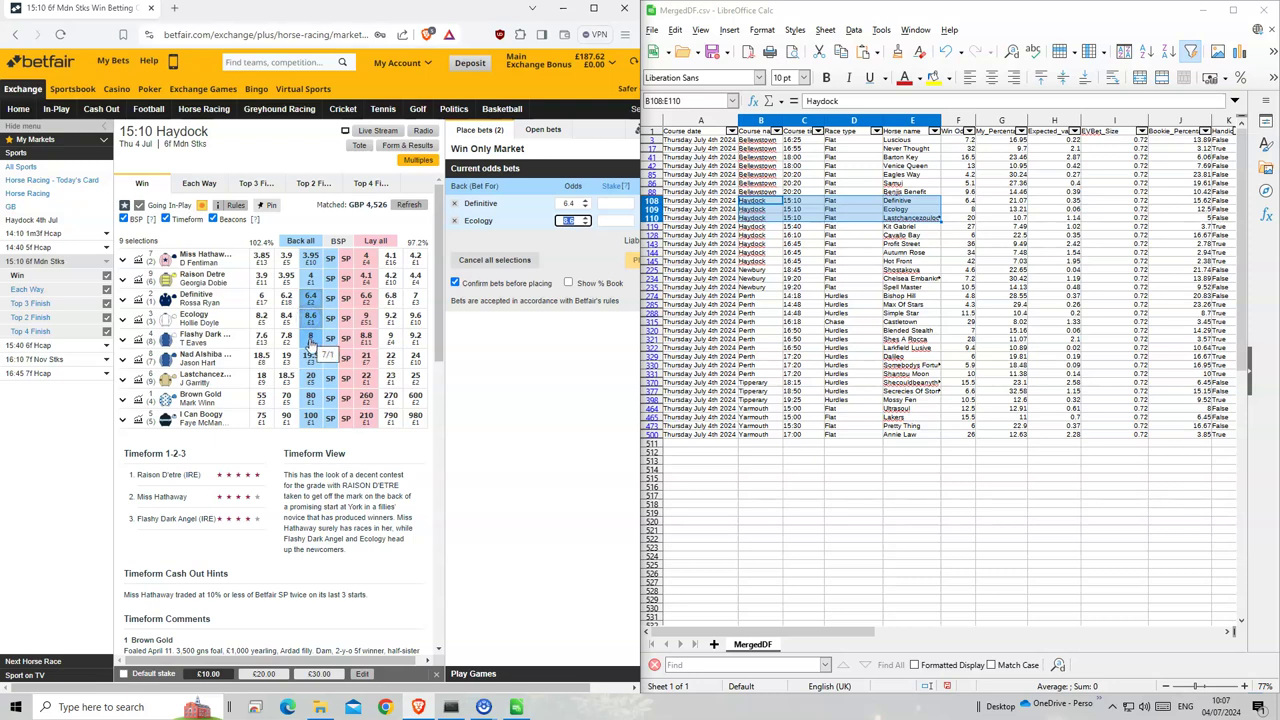
left_click(309, 378)
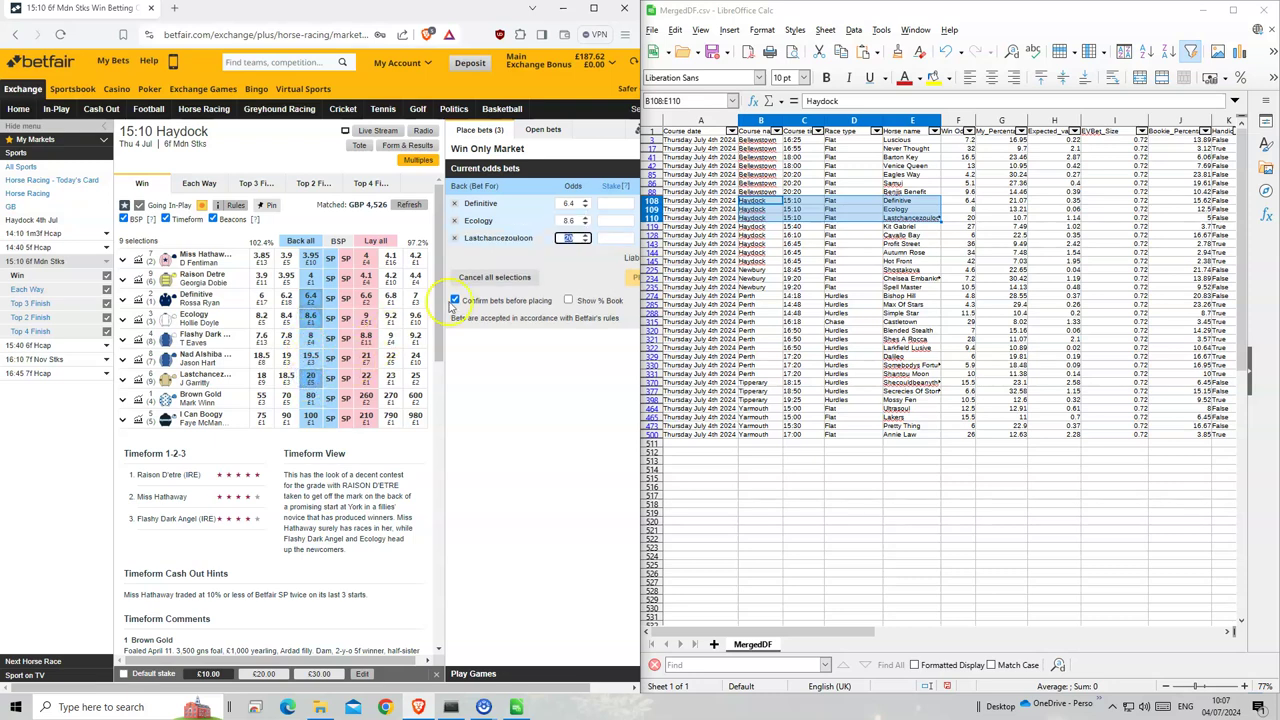
left_click(605, 204)
left_click(612, 220)
left_click(622, 205)
type("1")
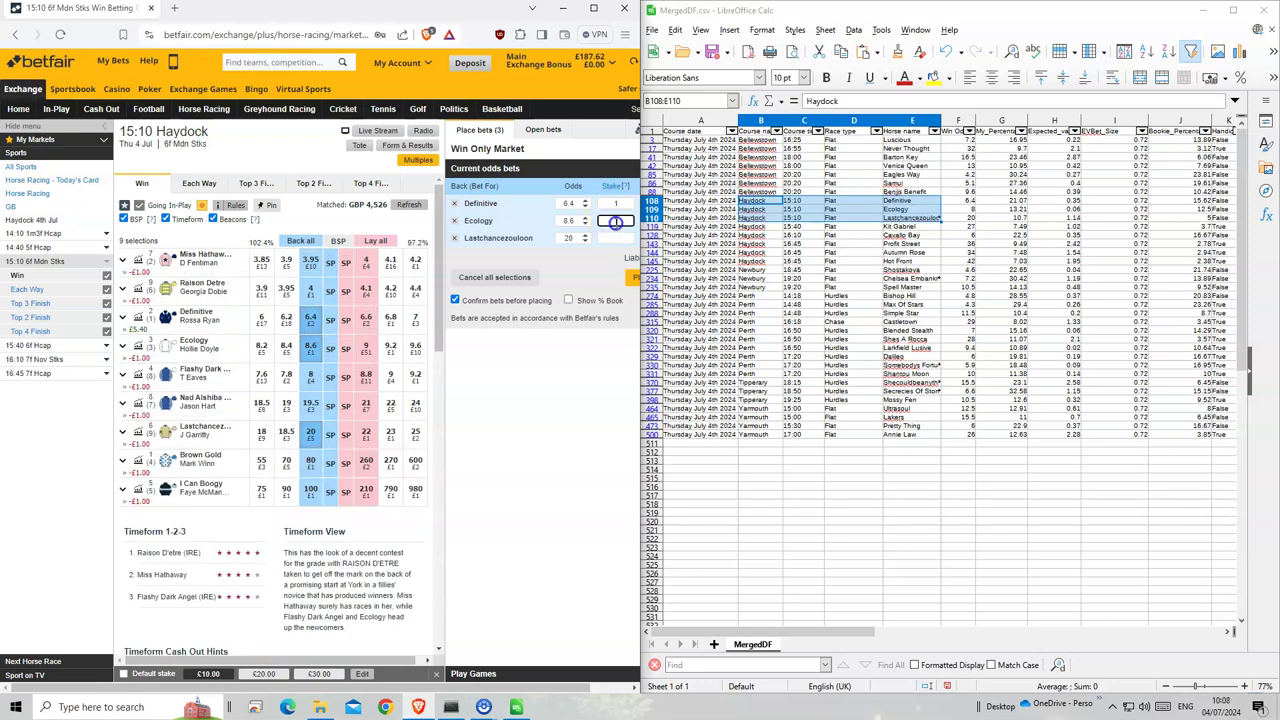
type("1")
left_click(630, 278)
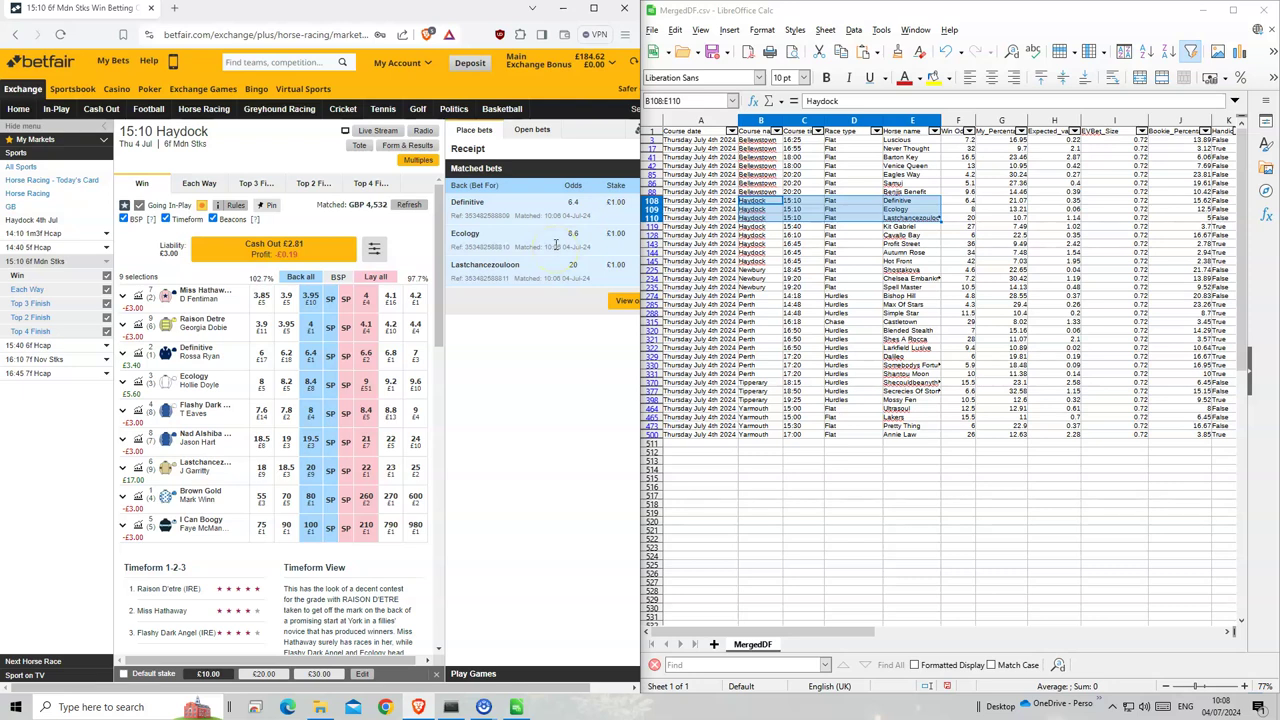
Back Kit Gabriel for £1 in the 15:40 Haydock
left_click(768, 226)
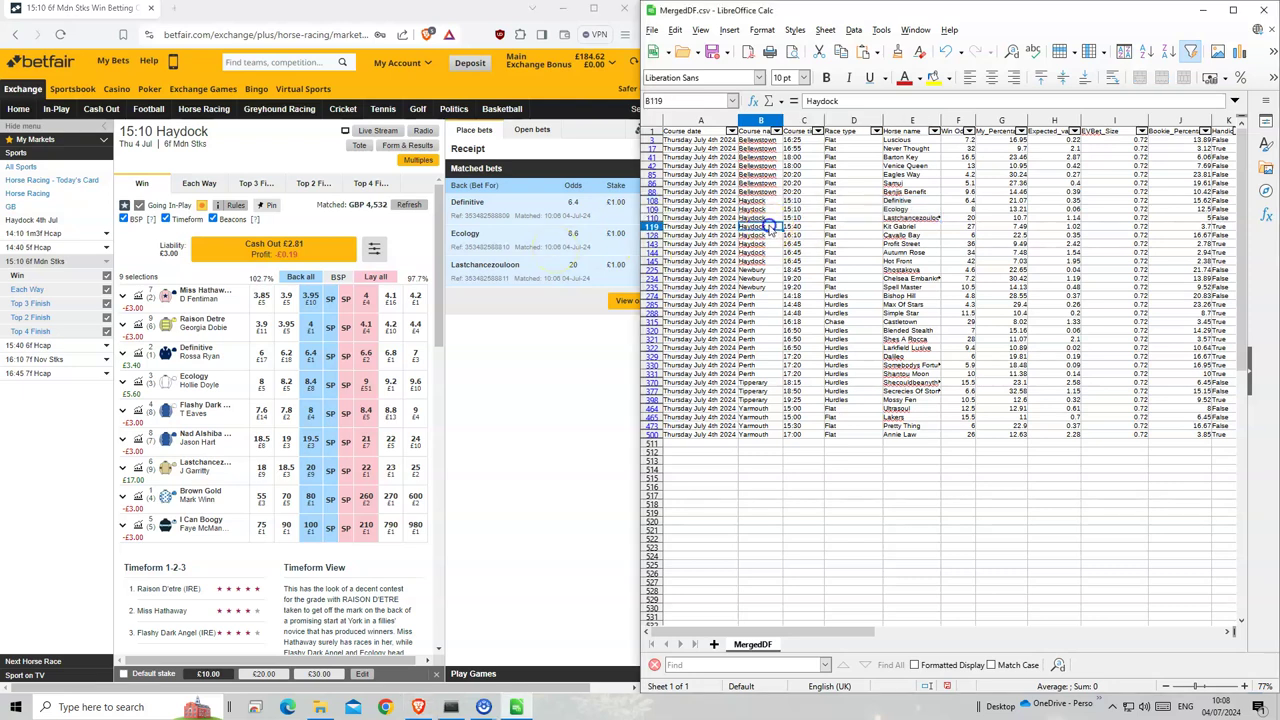
left_click(62, 347)
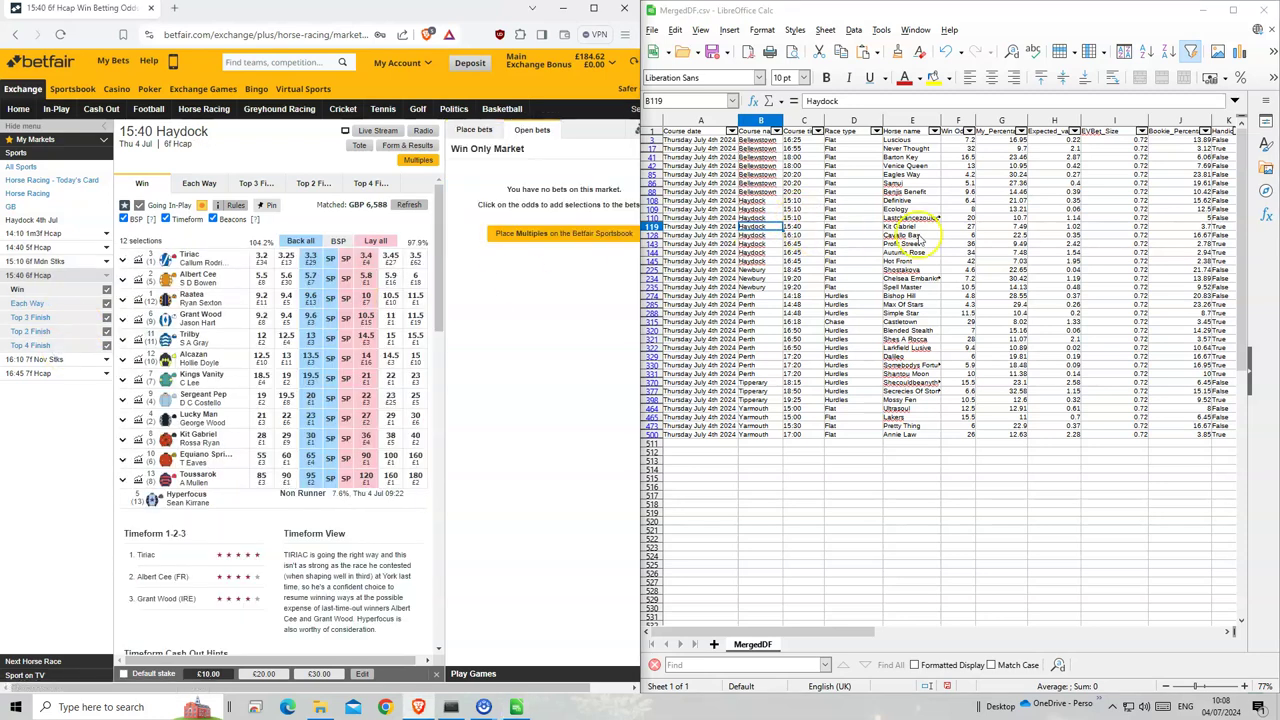
left_click(905, 227)
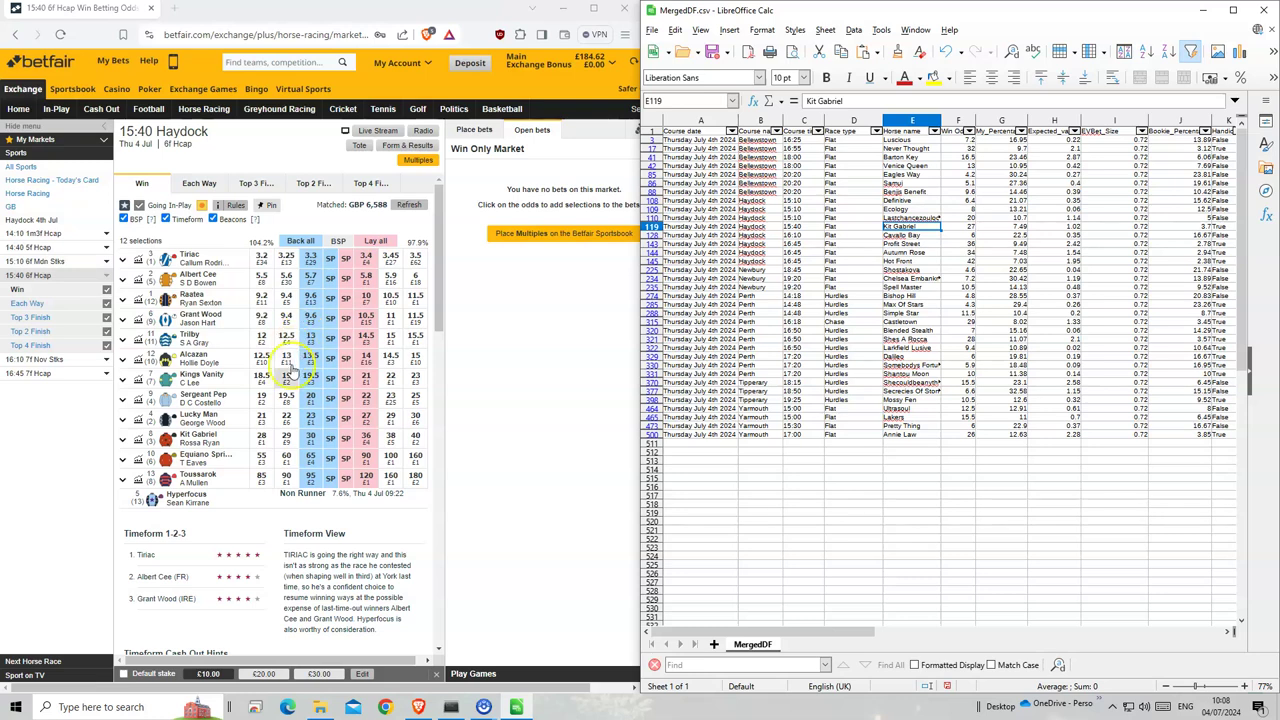
left_click(310, 438)
type("1")
left_click(618, 204)
left_click(630, 283)
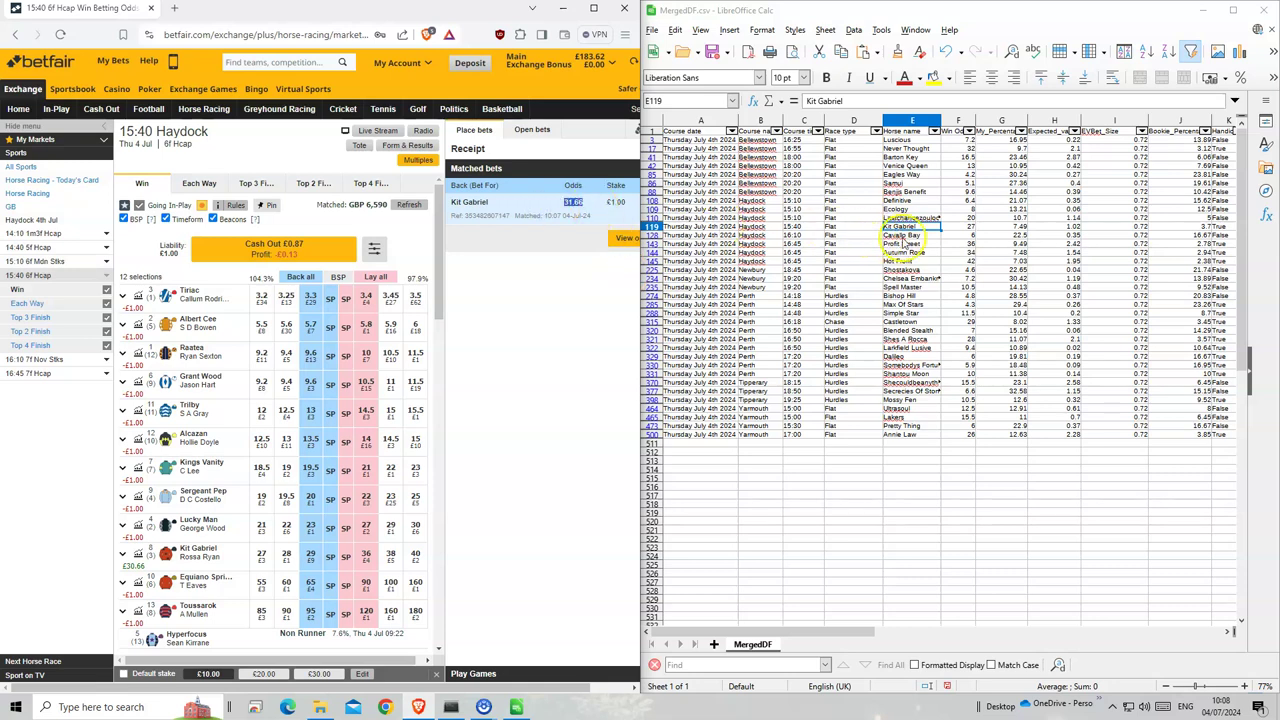
Back Cavallo Bay at 6 for £1 in the 16:10 Haydock, taking SP if unmatched
left_click_drag(900, 235, 799, 240)
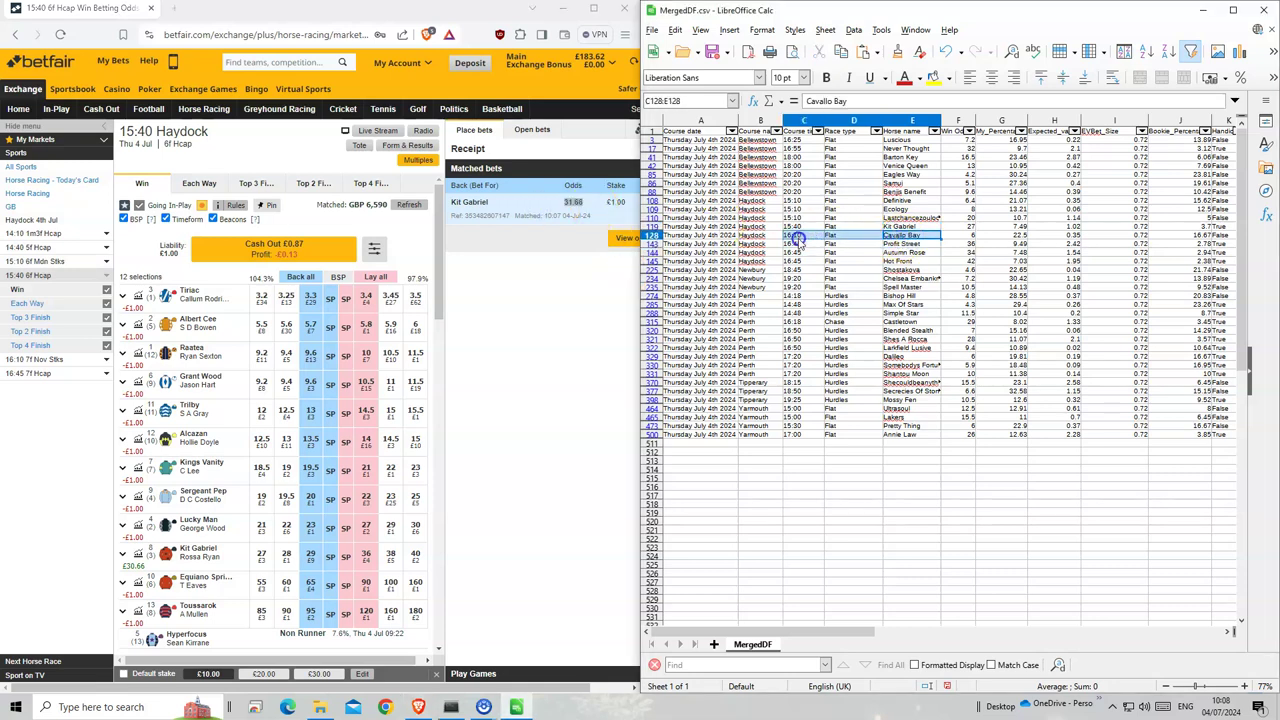
left_click(45, 359)
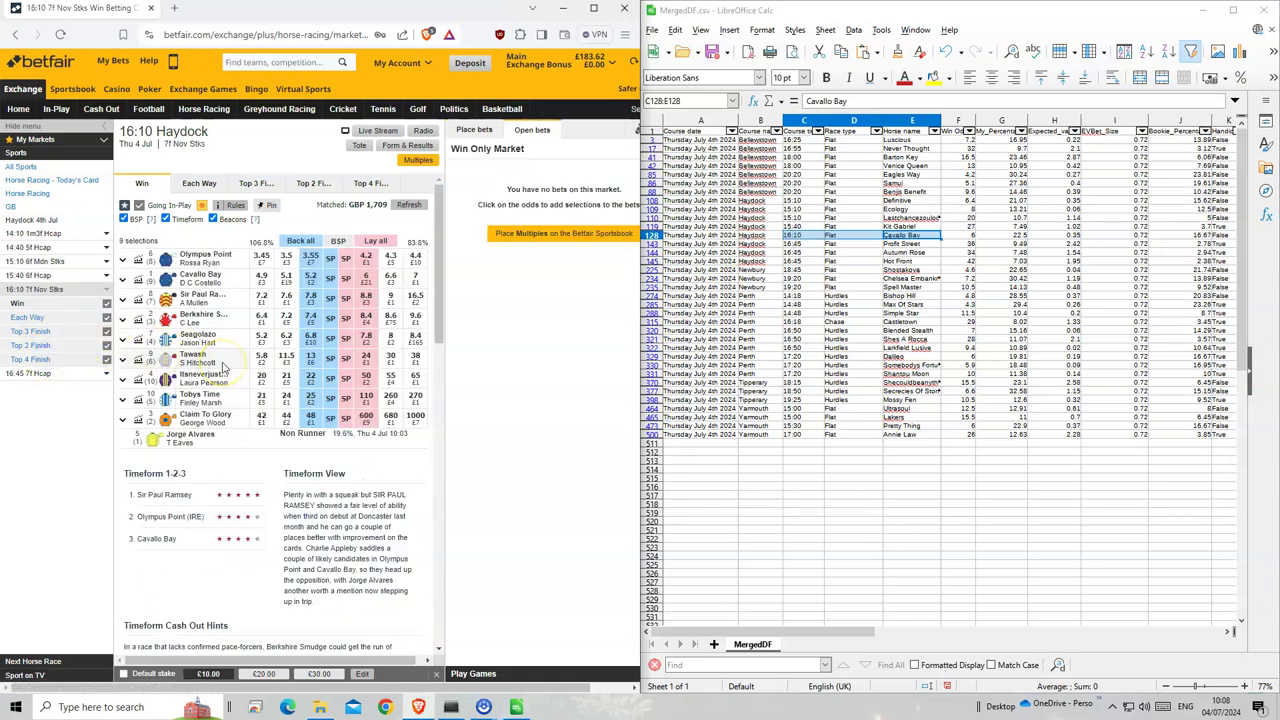
left_click(311, 278)
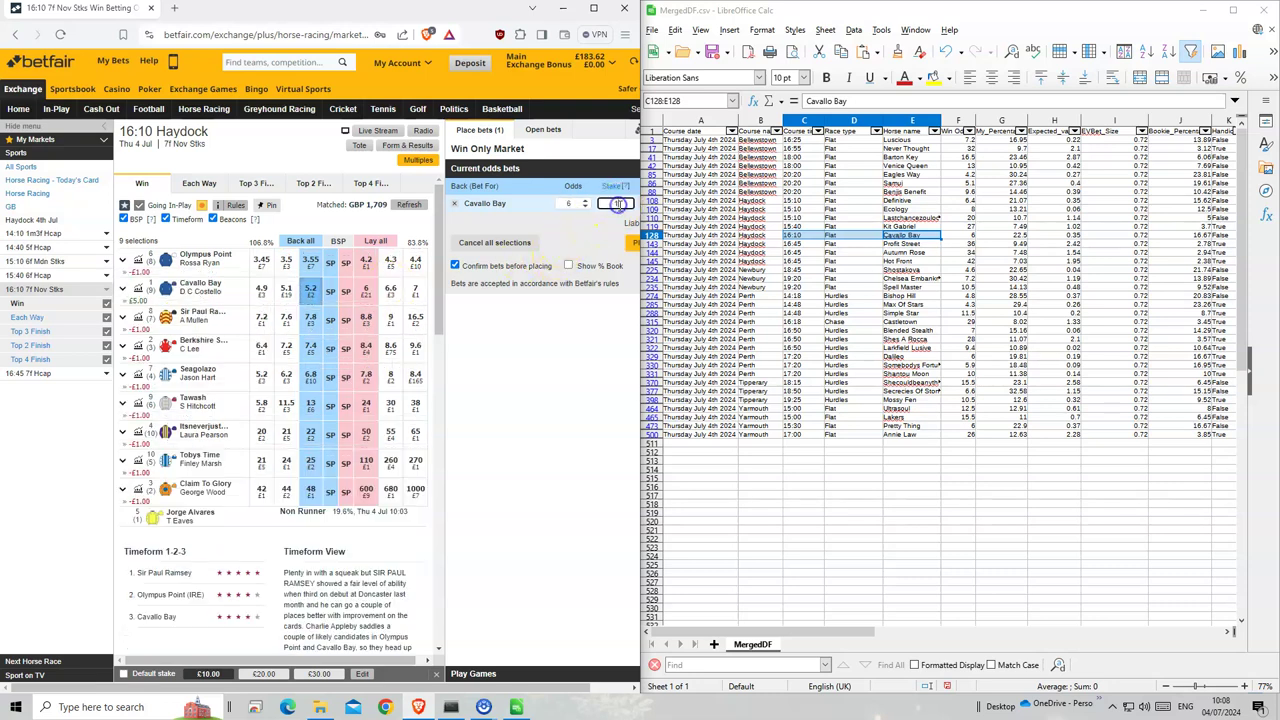
left_click(631, 243)
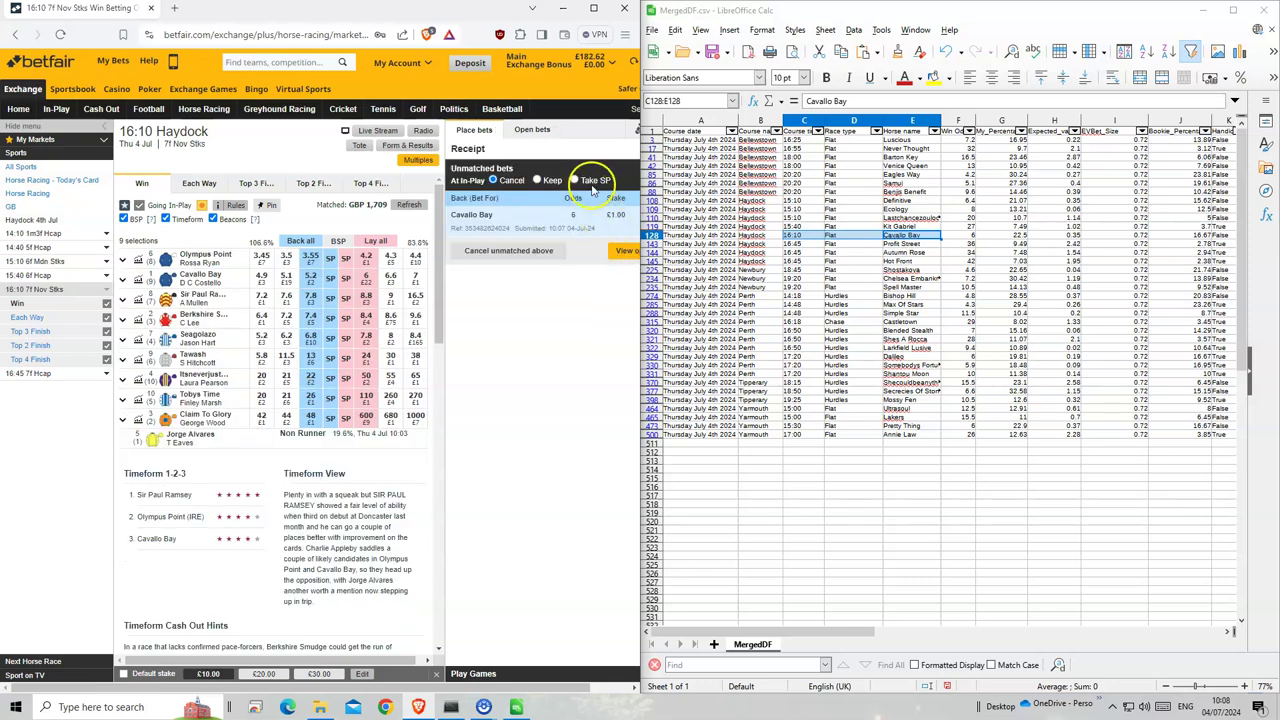
left_click(590, 182)
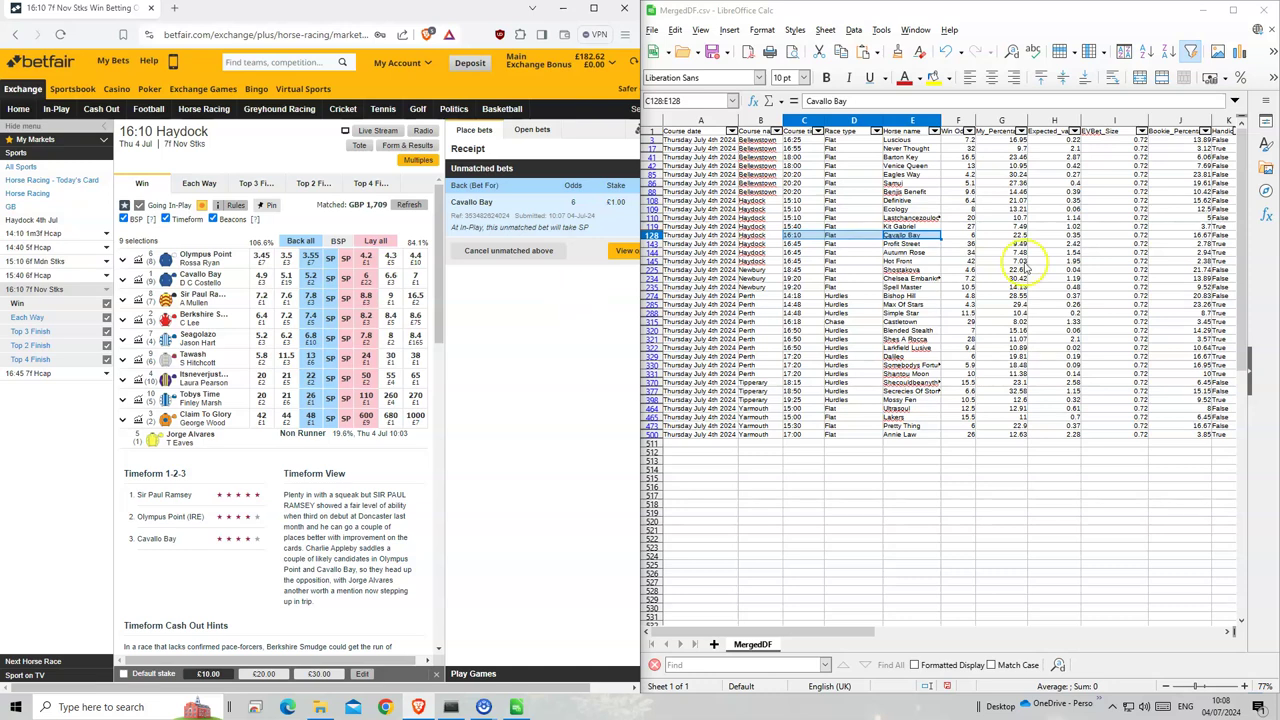
left_click_drag(912, 234, 950, 234)
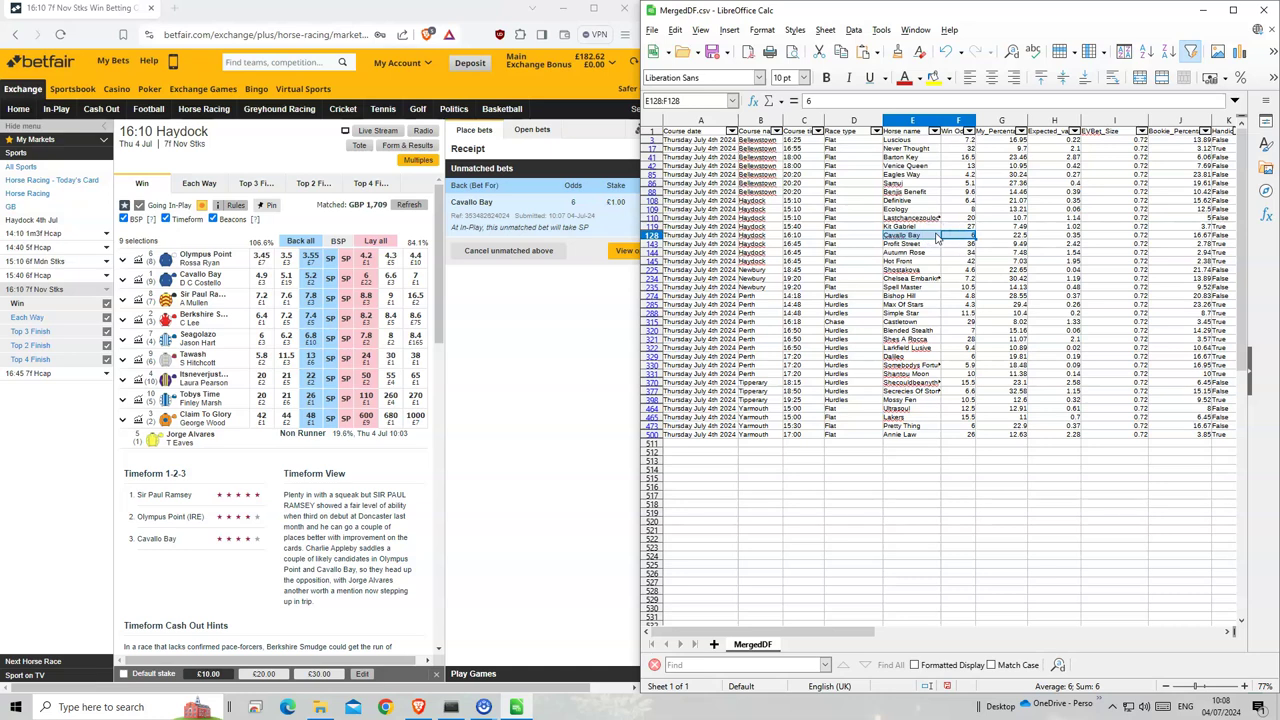
left_click(514, 227)
left_click_drag(800, 244, 945, 261)
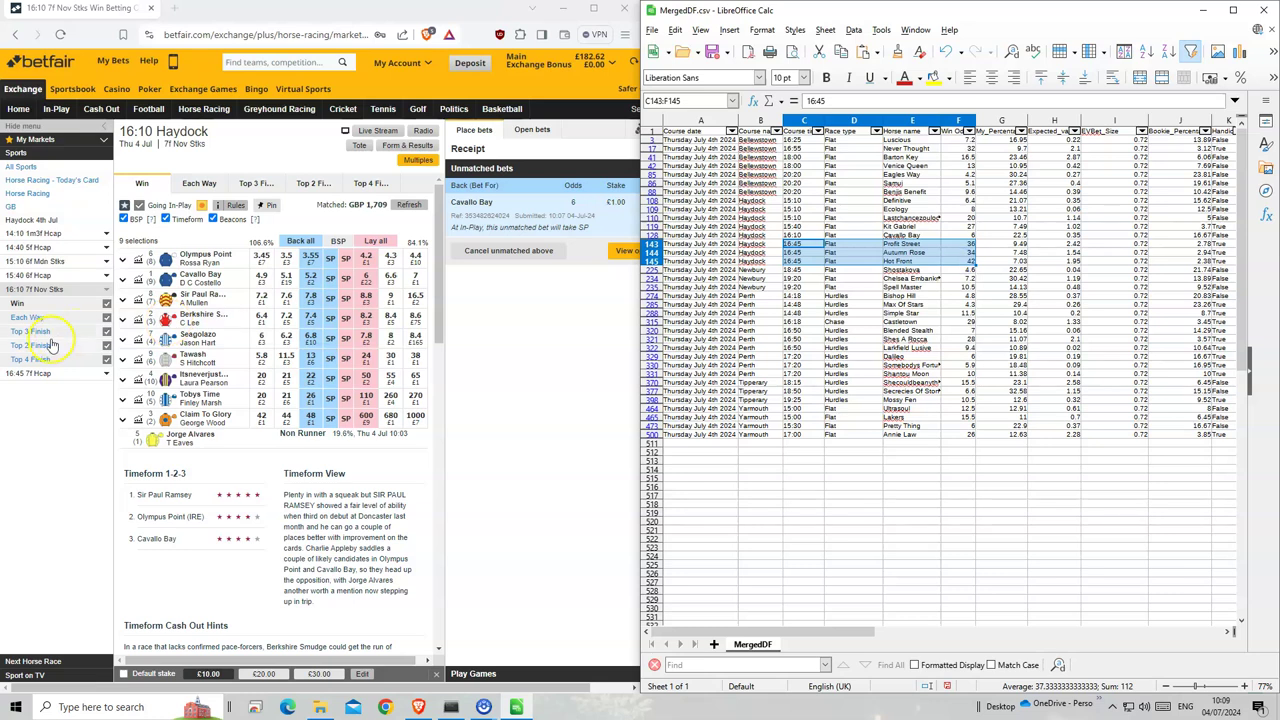
Back Autumn Rose, Profit Street and Hot Front for £1 each at 16:45 Haydock, dropping Project Geofin
left_click(30, 373)
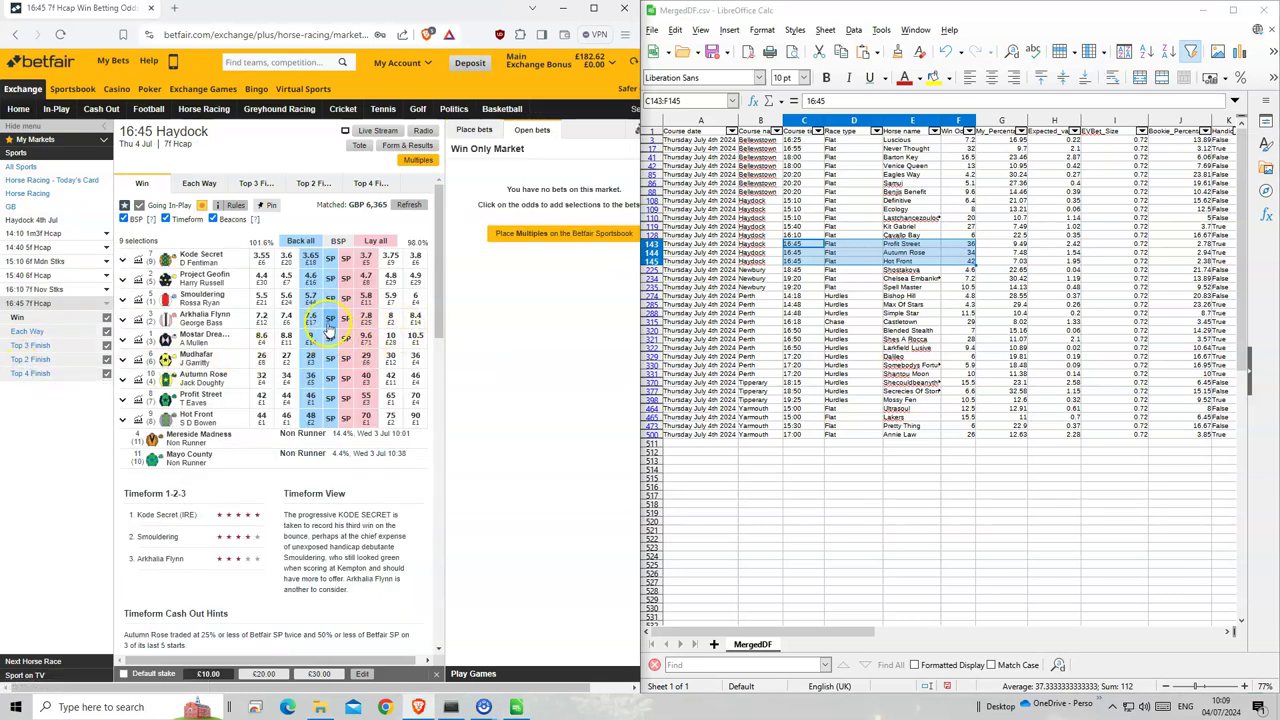
left_click(310, 280)
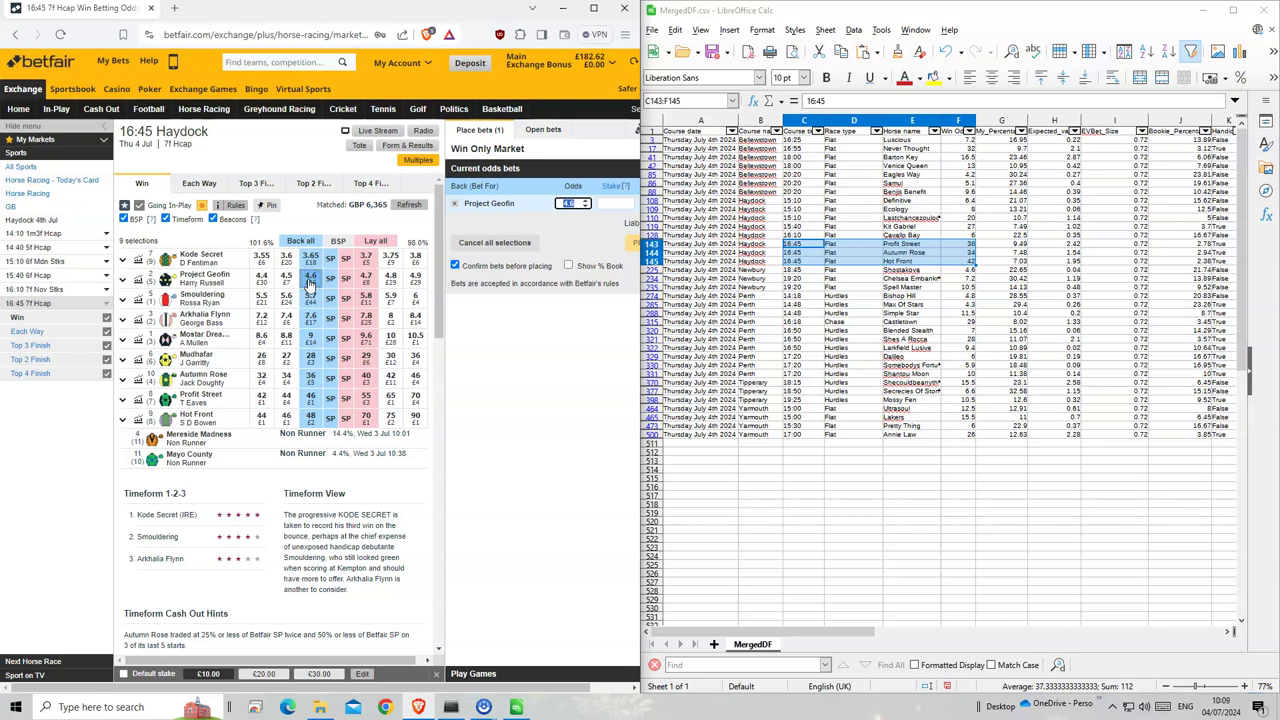
left_click(310, 283)
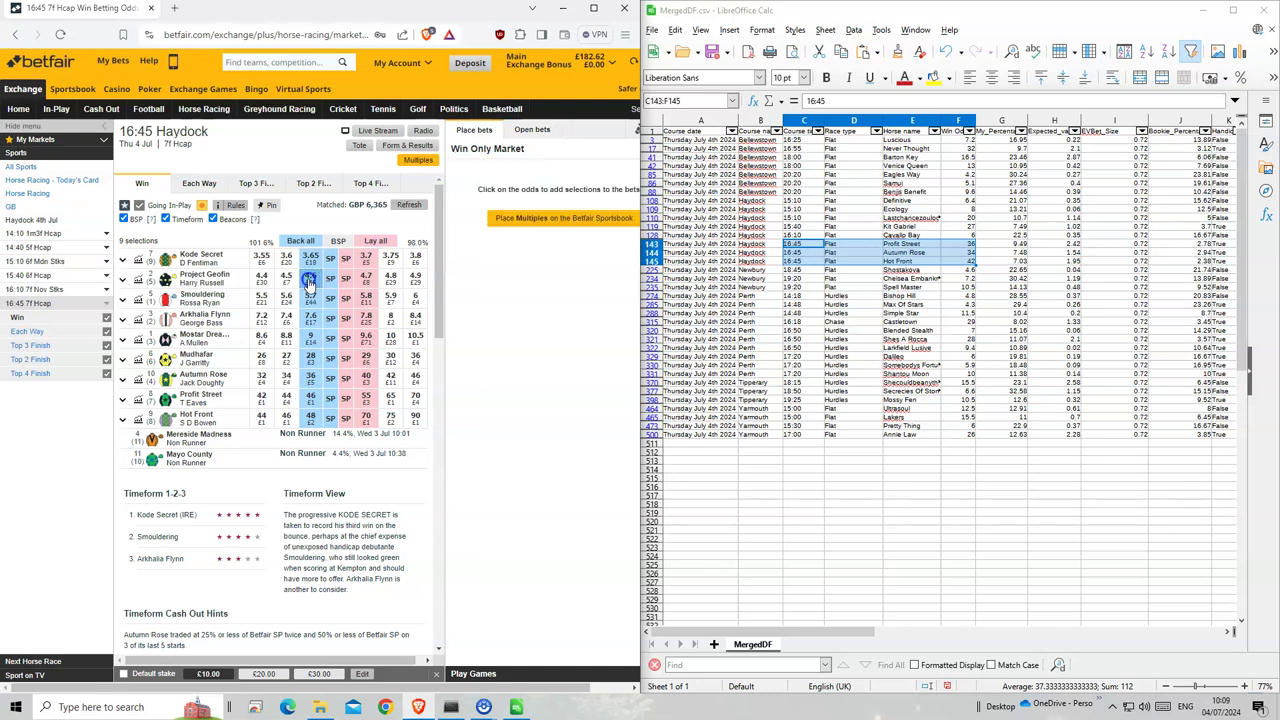
left_click(311, 398)
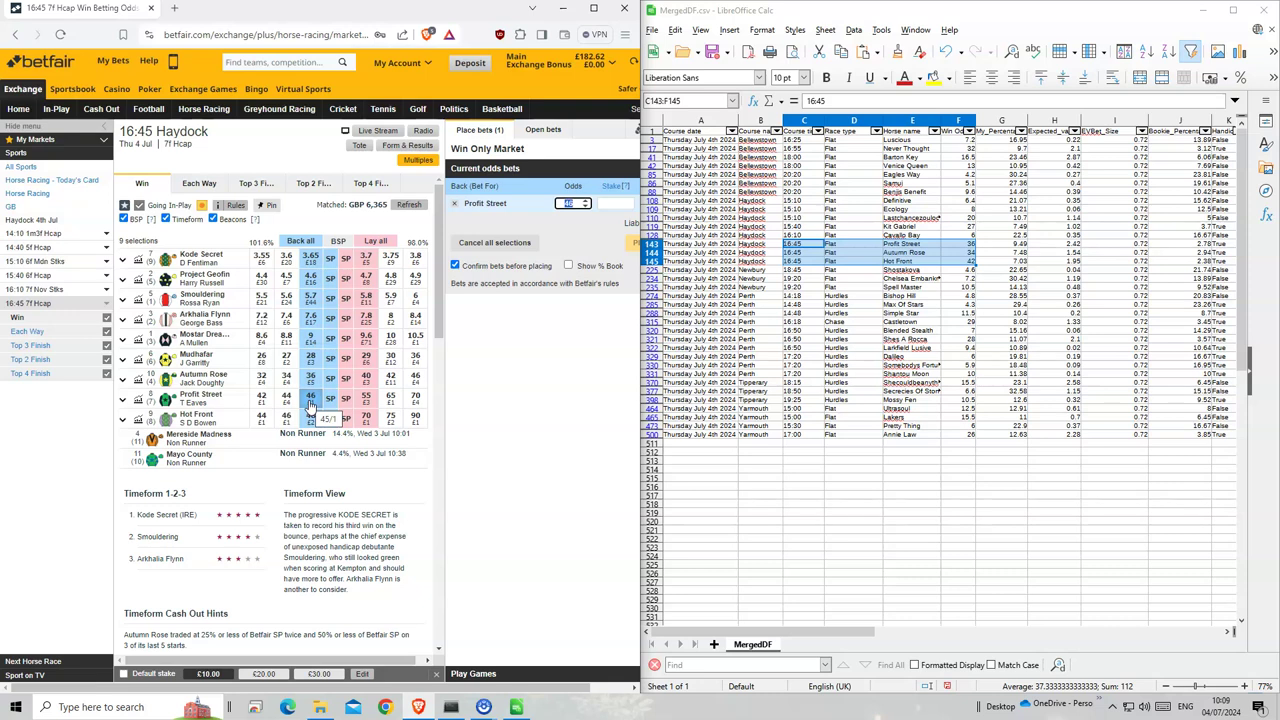
left_click(310, 380)
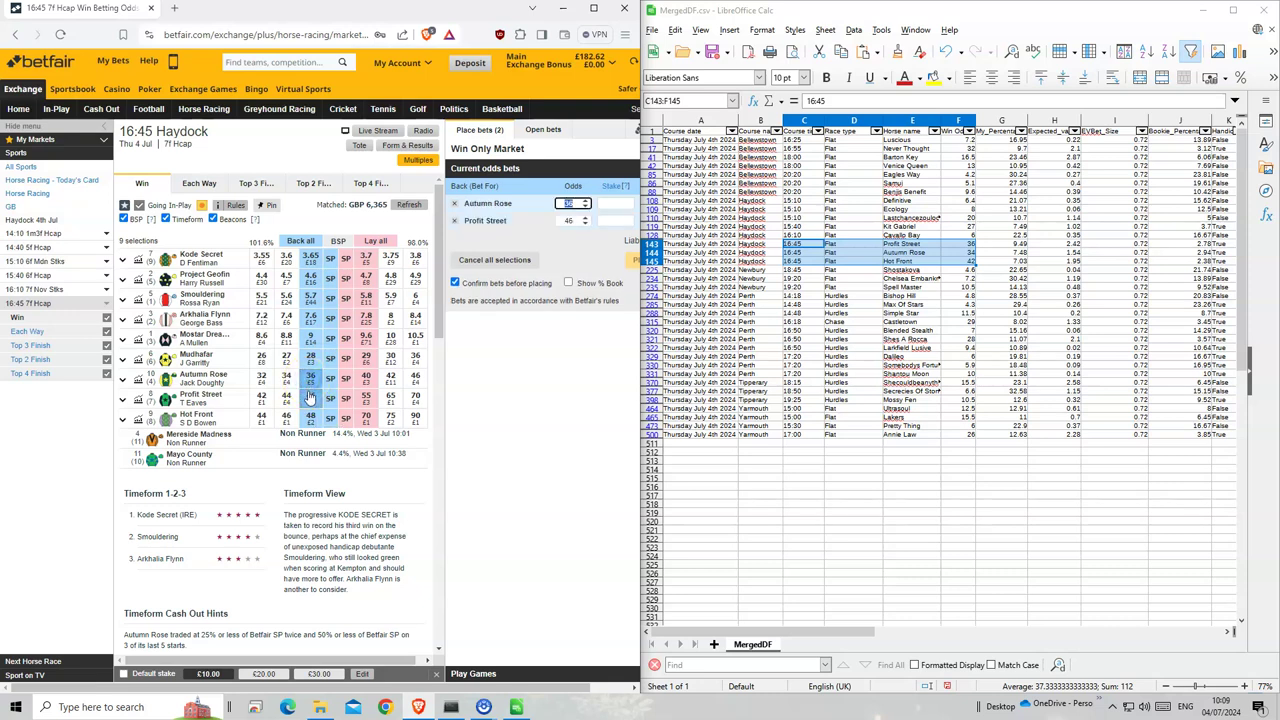
left_click(310, 418)
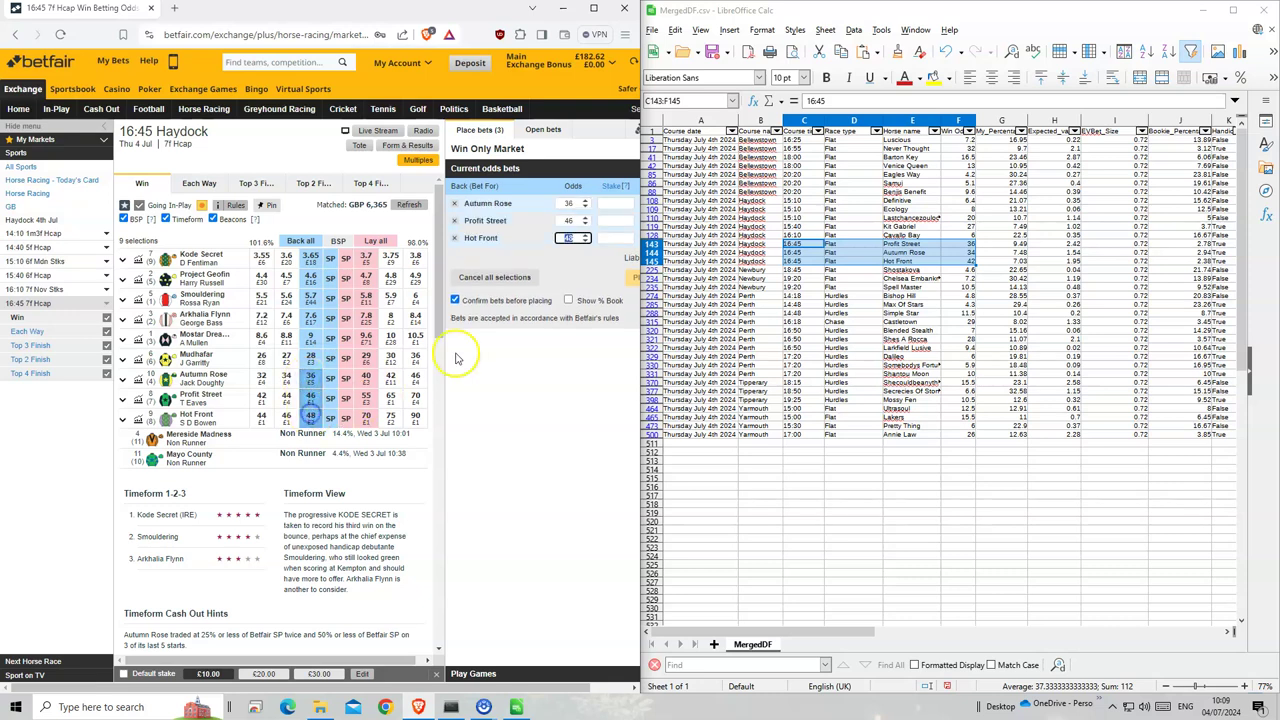
left_click(617, 203)
left_click(617, 220)
left_click(615, 238)
type("2")
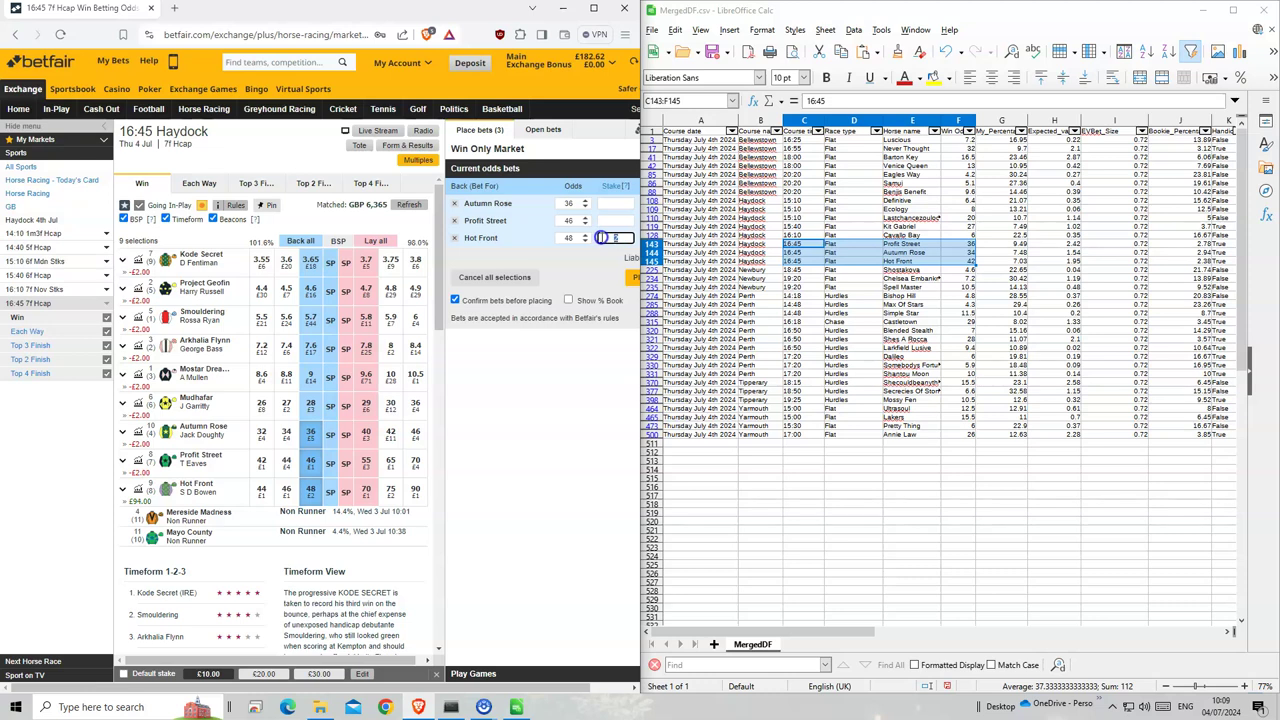
left_click(628, 282)
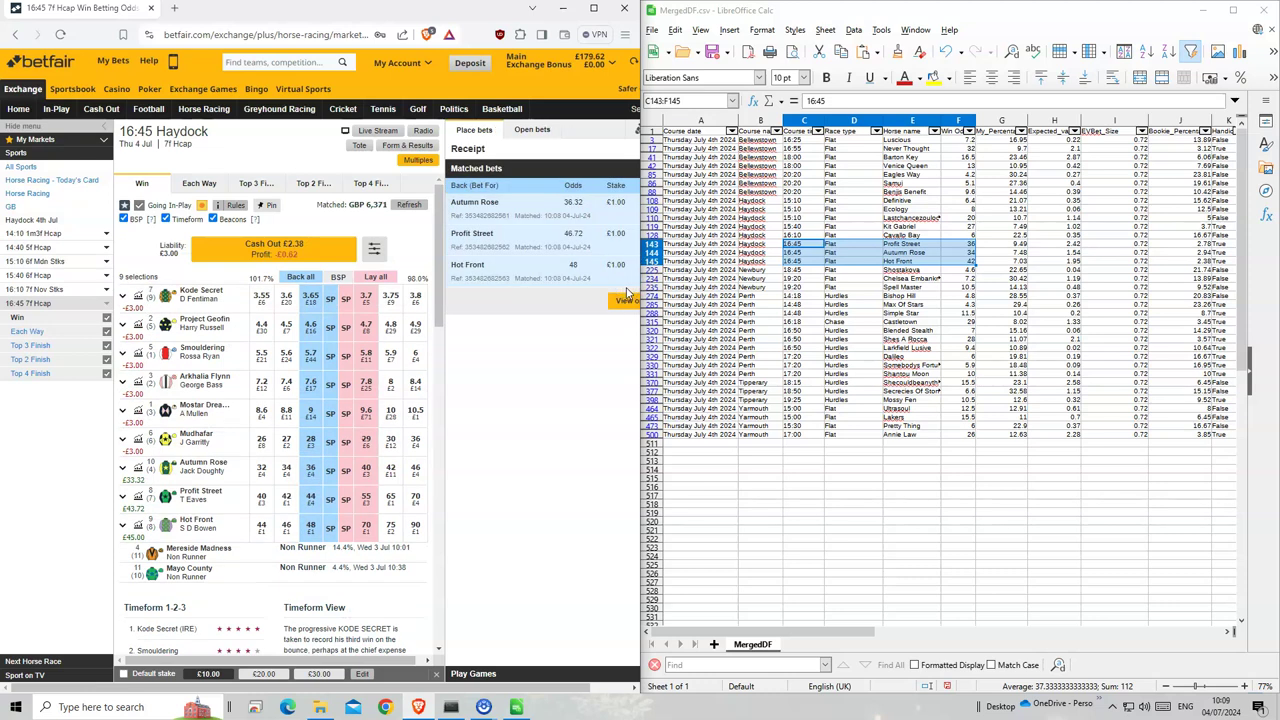
Back Shostakova for £1 in the 18:45 Newbury
left_click(192, 110)
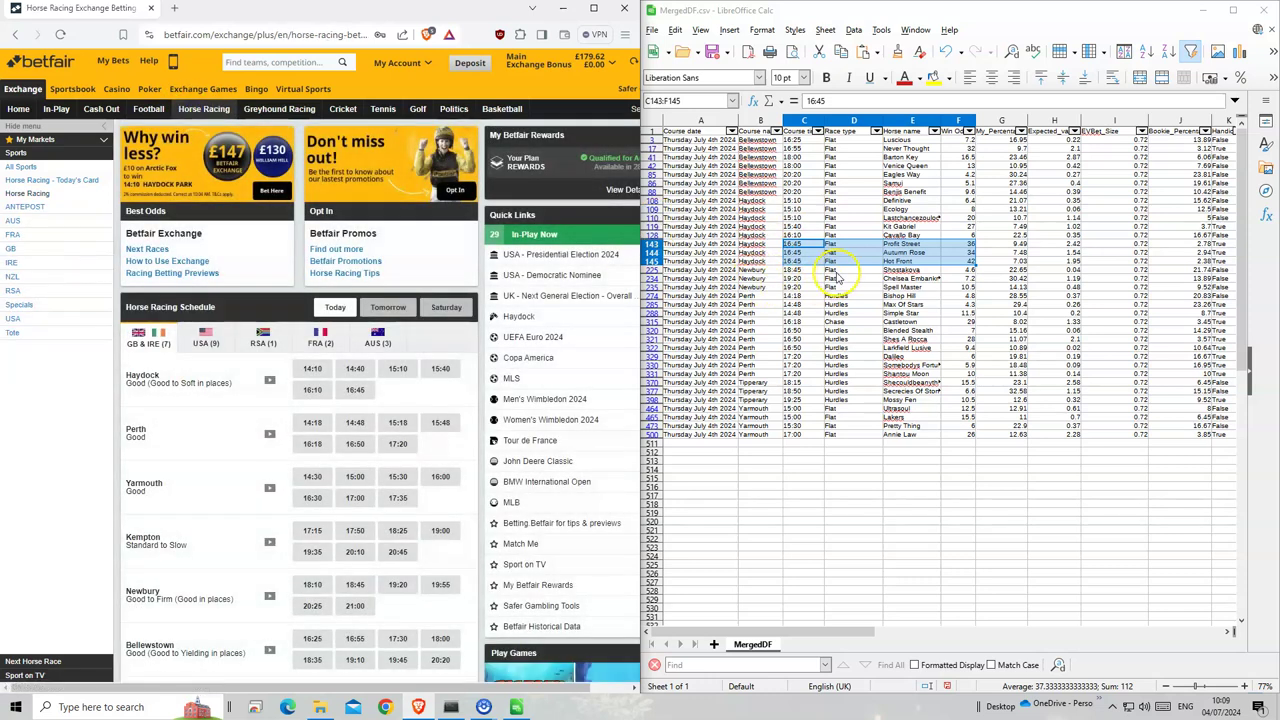
left_click_drag(836, 270, 889, 272)
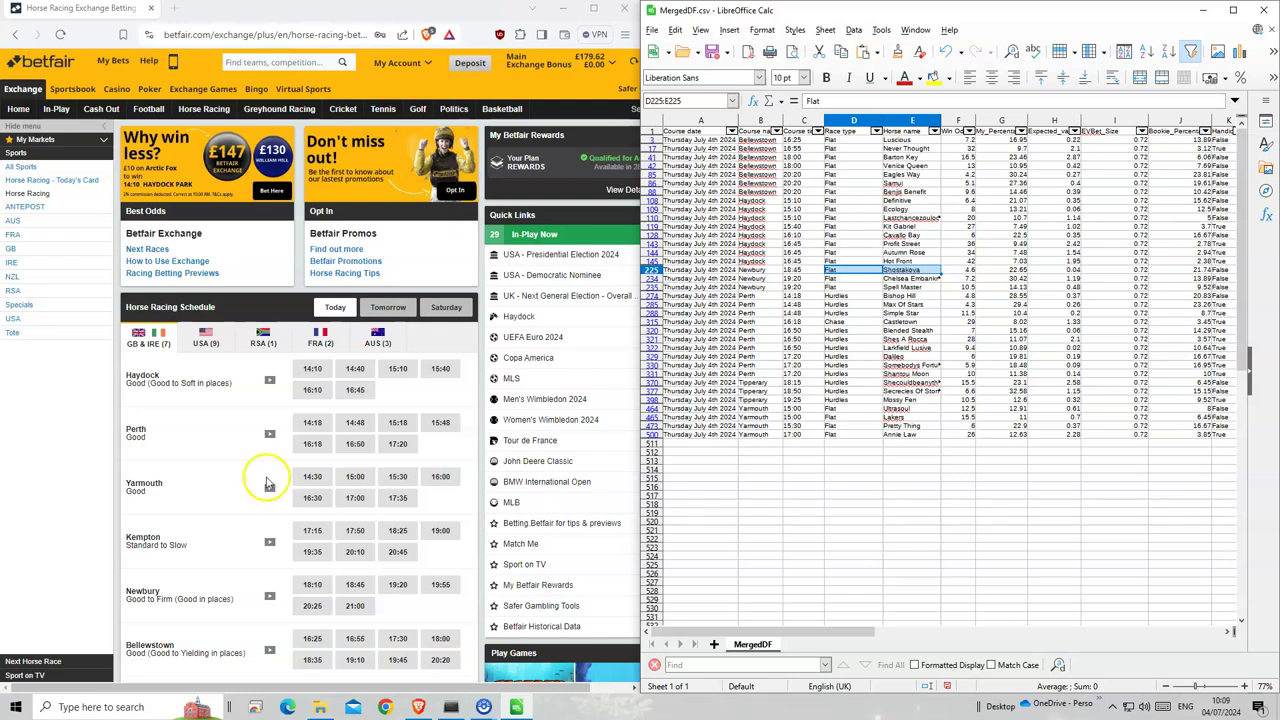
scroll(255, 506, "down", 1)
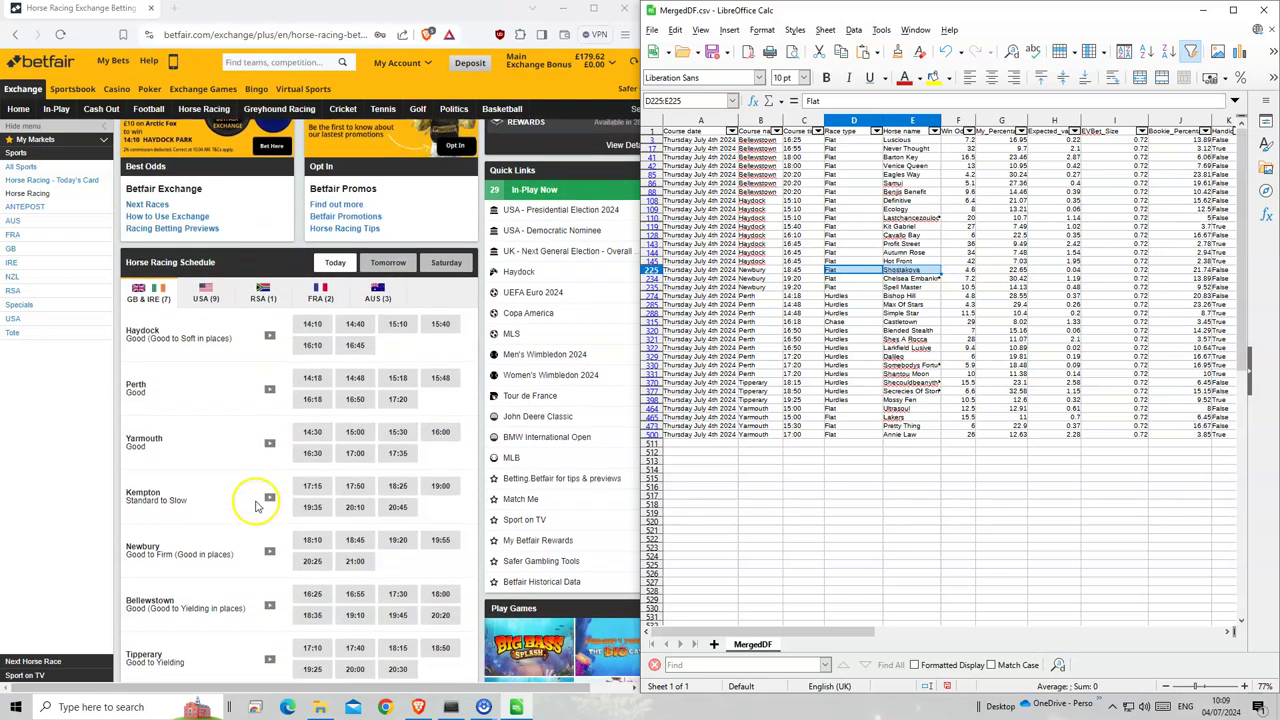
left_click(320, 541)
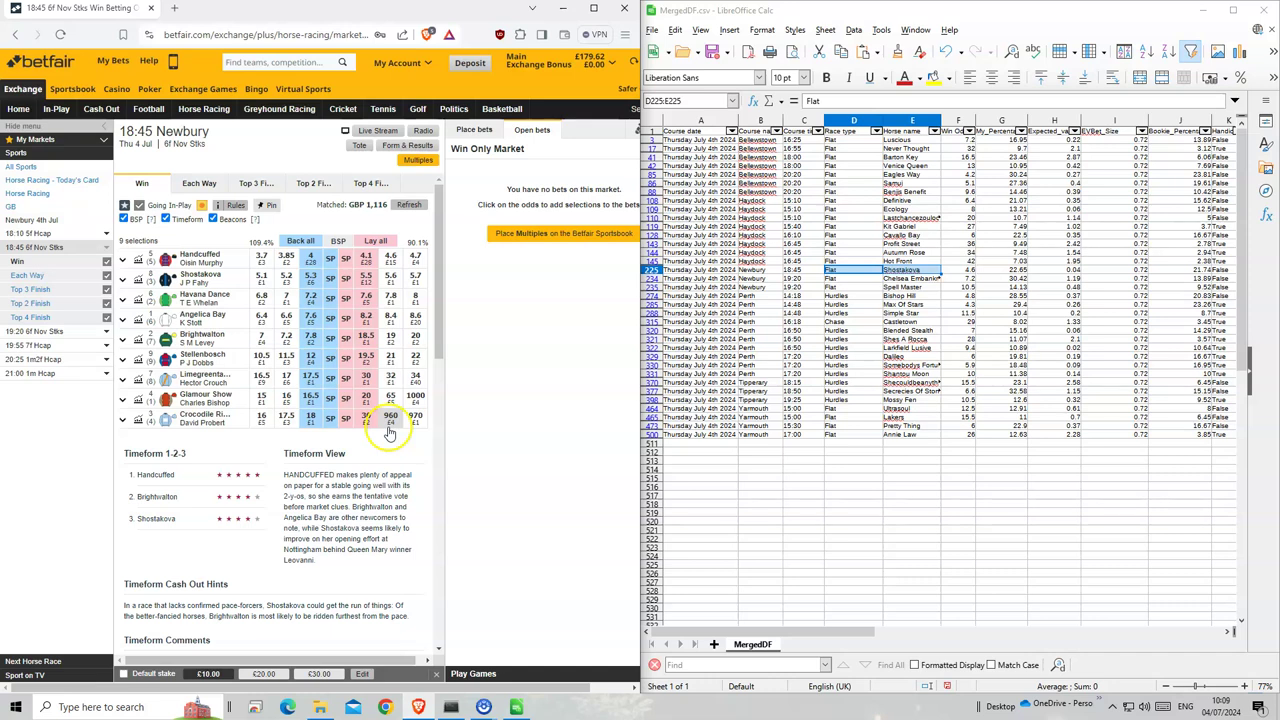
left_click(310, 280)
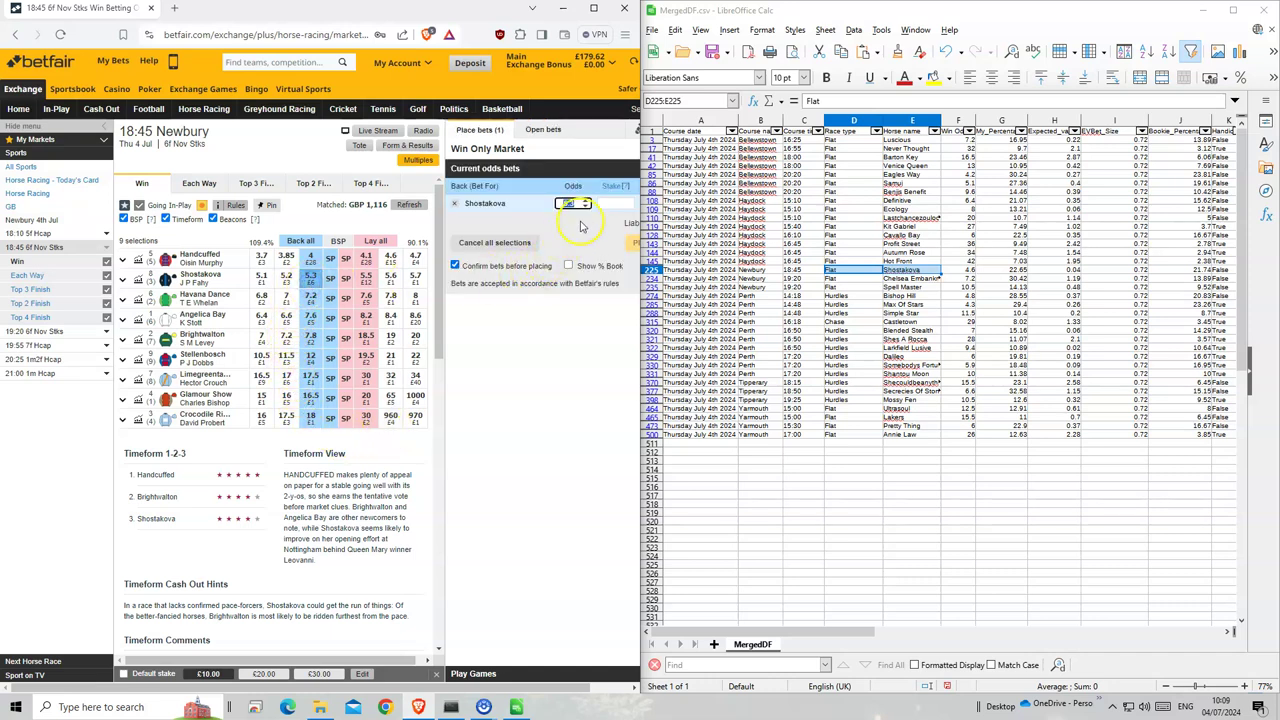
type("1")
left_click(622, 210)
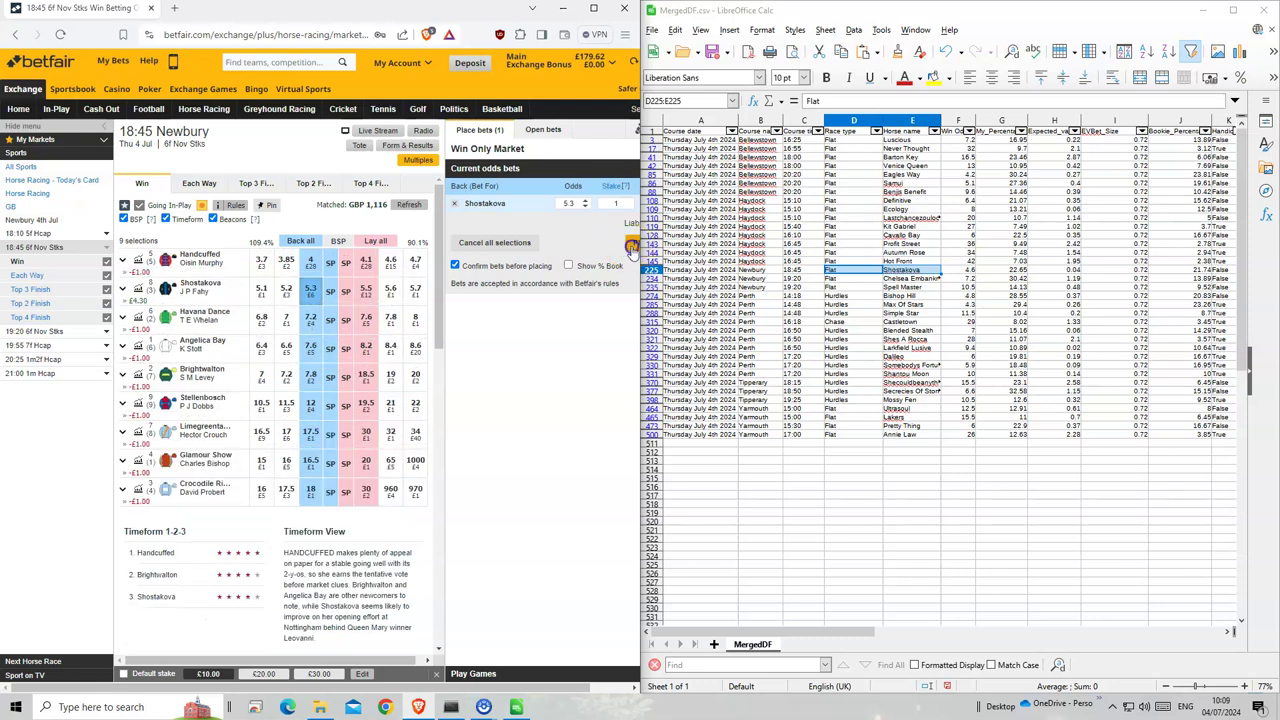
left_click(625, 256)
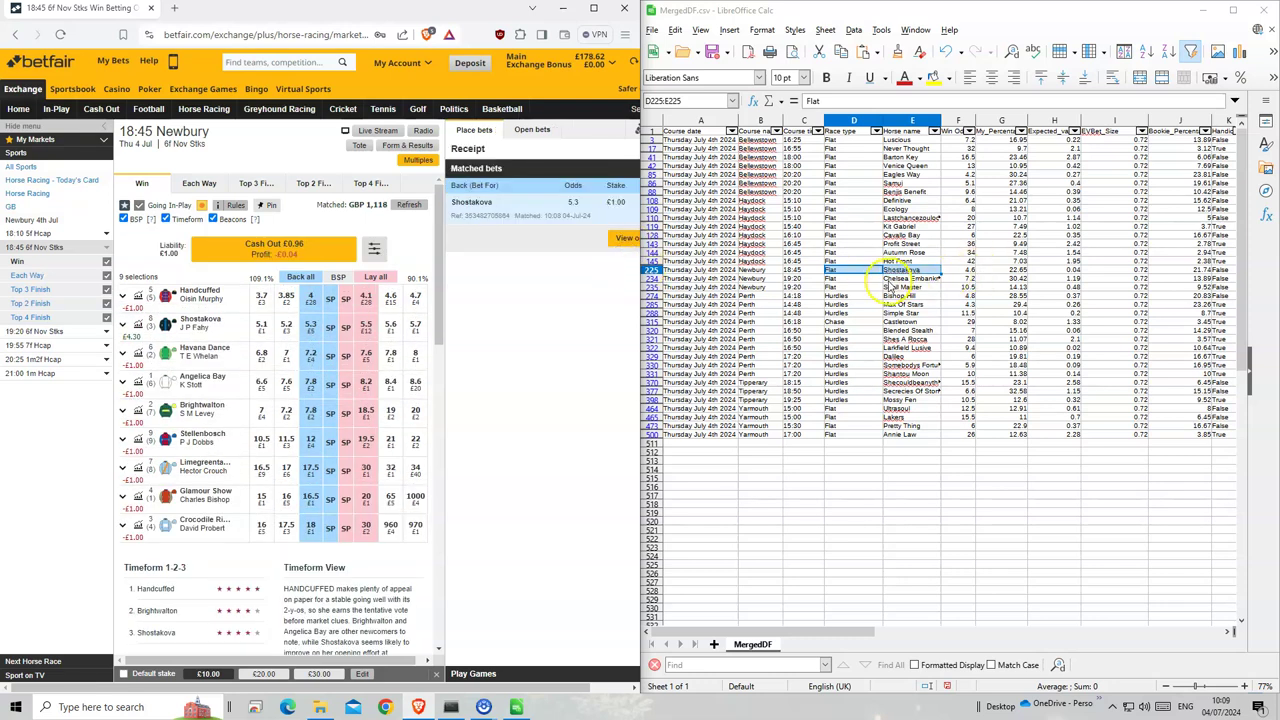
Back Chelsea Embankment and Spell Master for £1 each at 19:20 Newbury, Chelsea Embankment taking SP
left_click(889, 279)
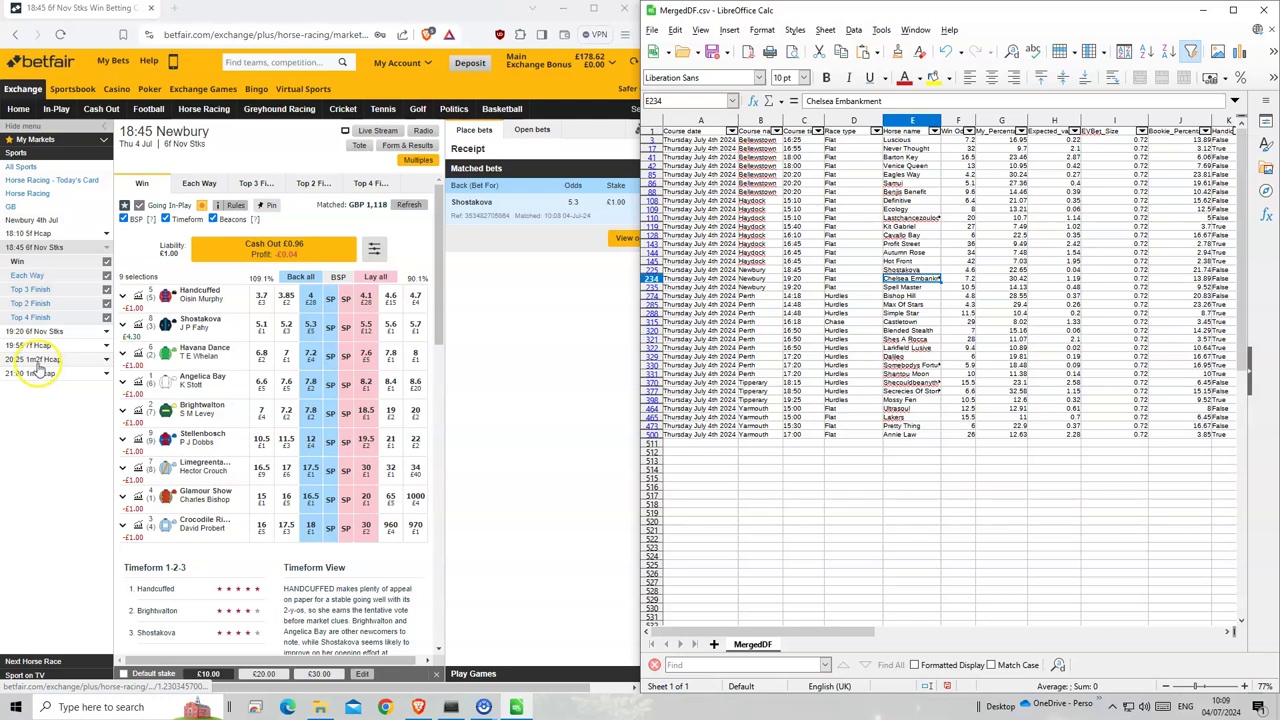
left_click(35, 331)
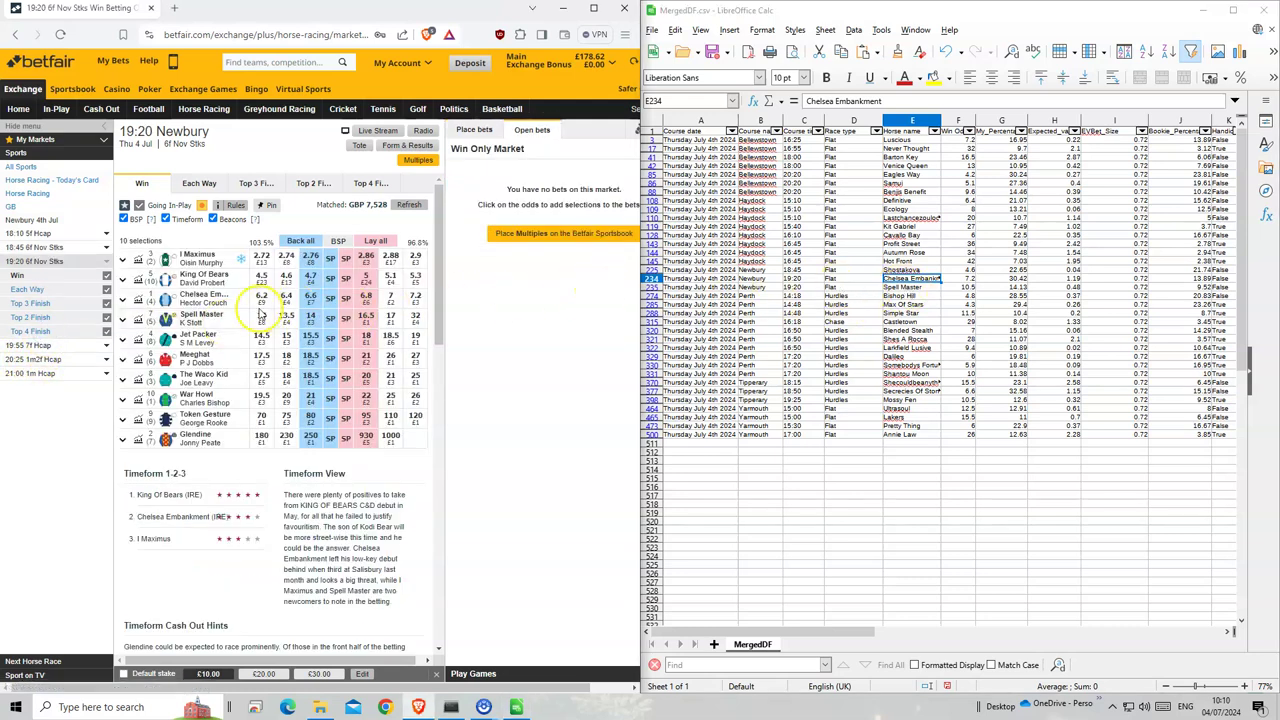
left_click(311, 297)
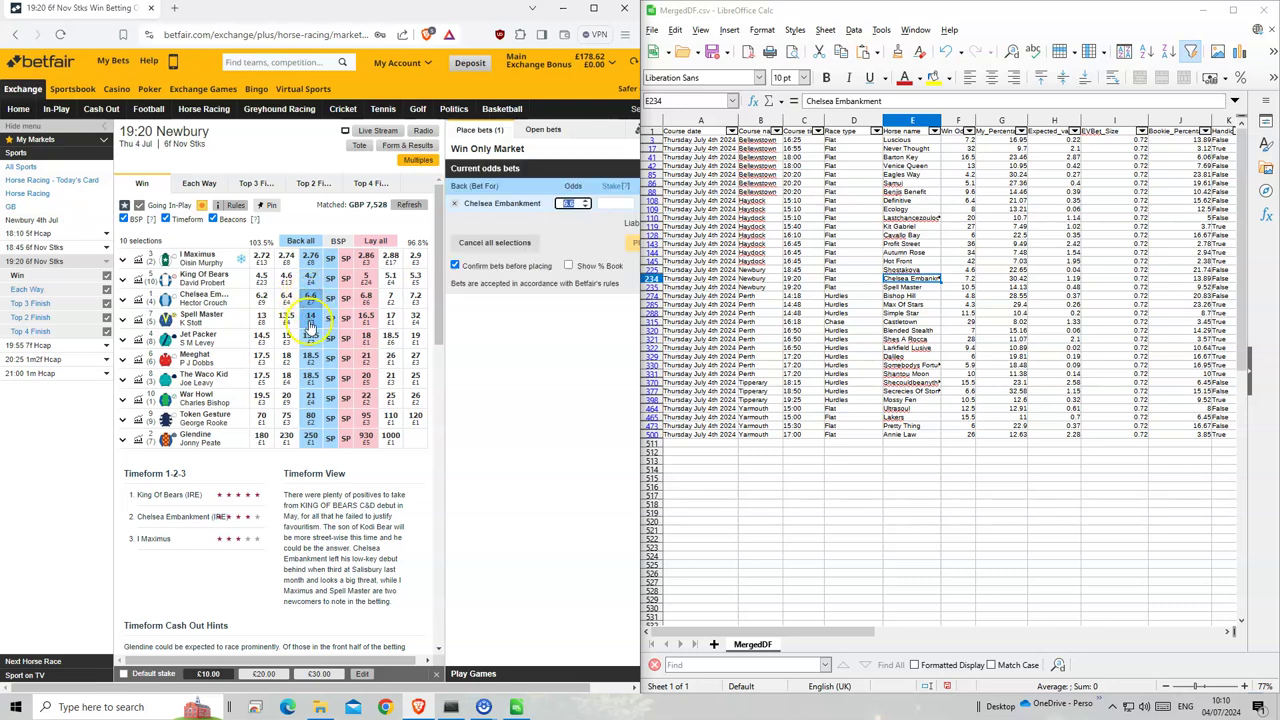
left_click(311, 318)
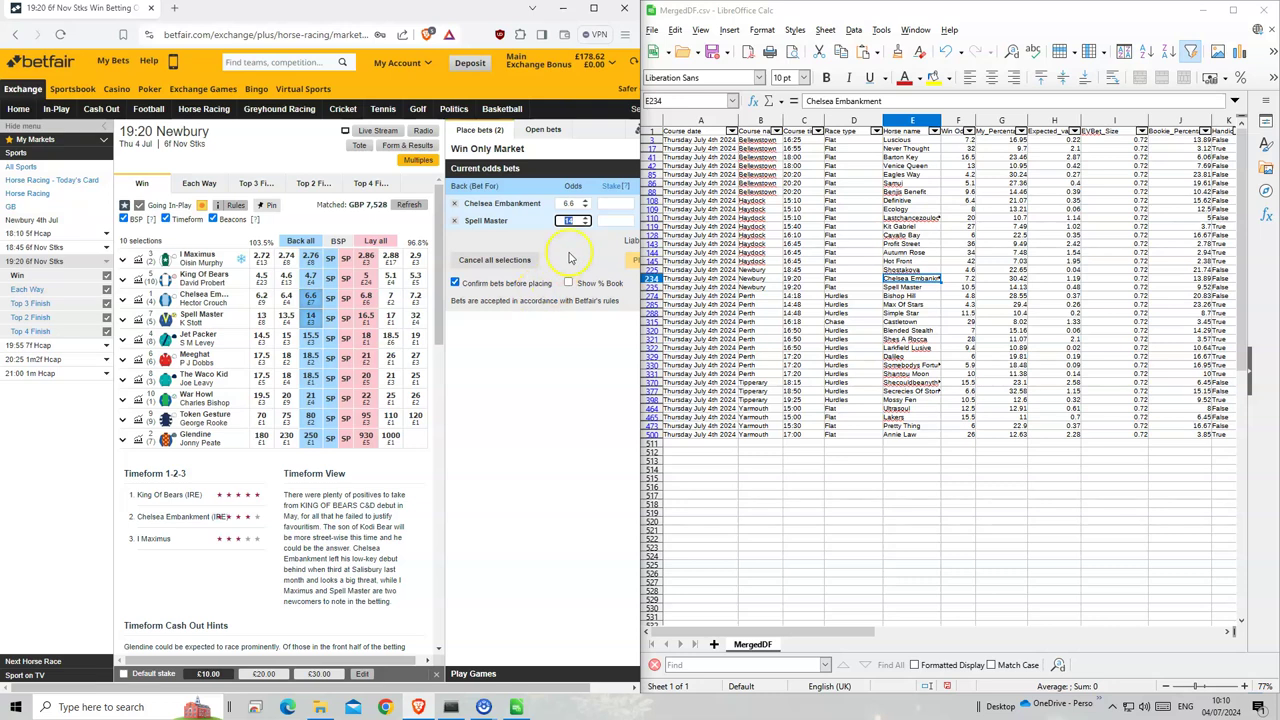
left_click(612, 220)
type("1")
left_click(612, 203)
double_click(572, 204)
type("7.2")
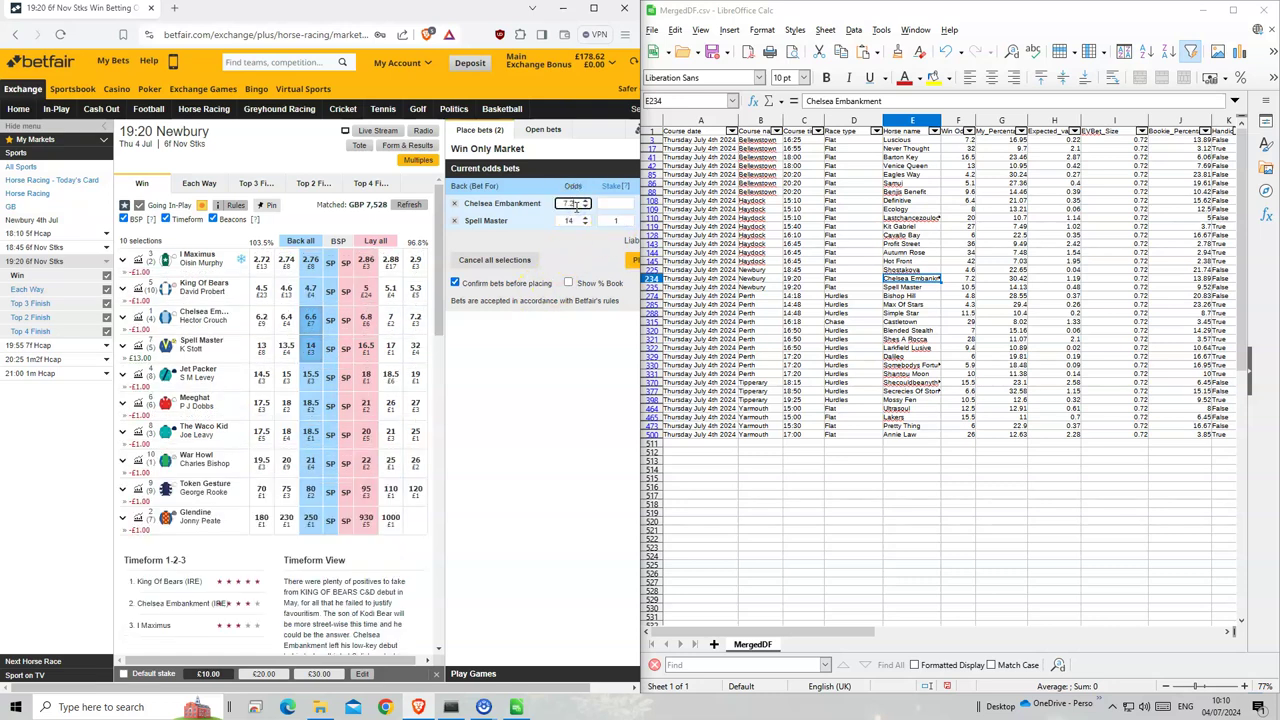
left_click(617, 205)
left_click(632, 262)
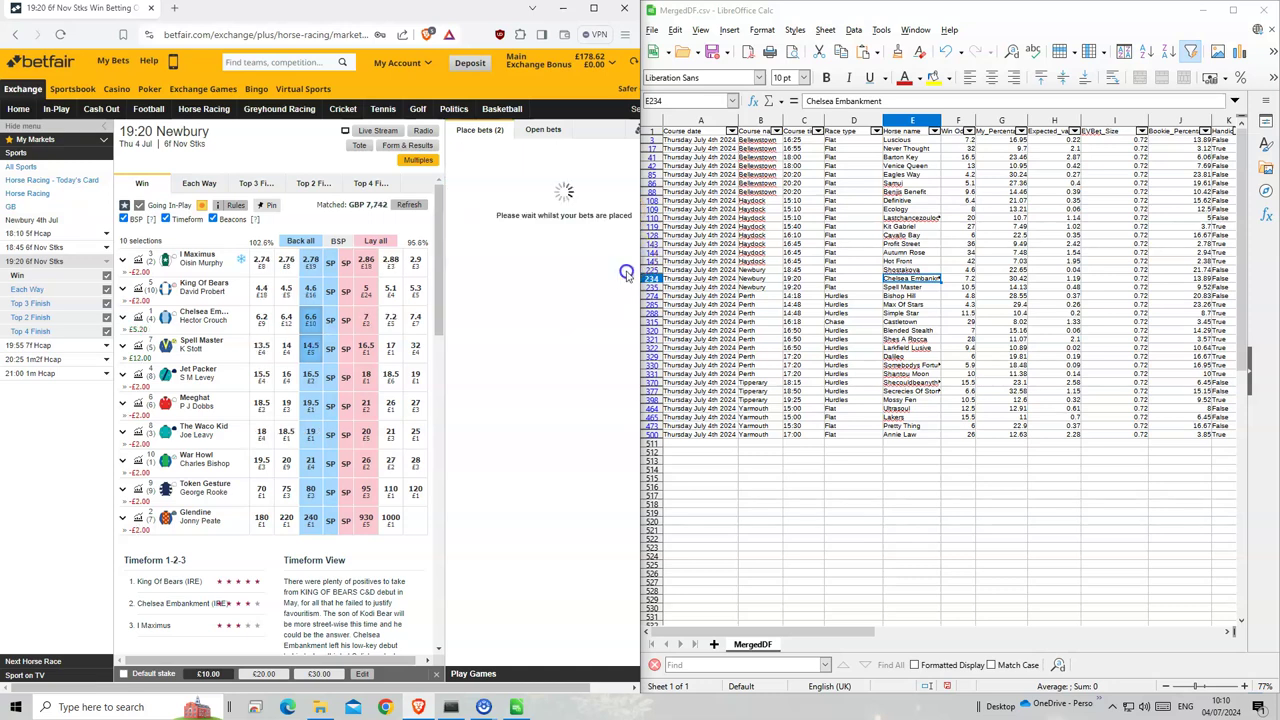
left_click(574, 180)
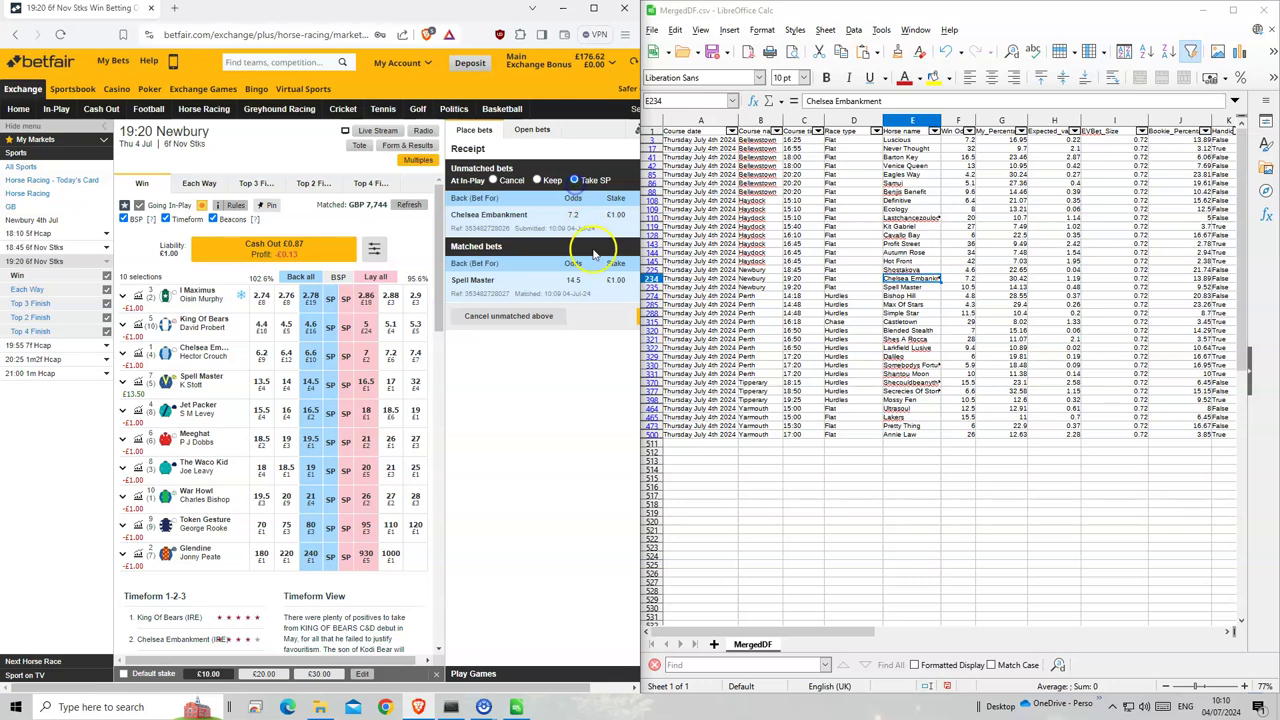
left_click(639, 318)
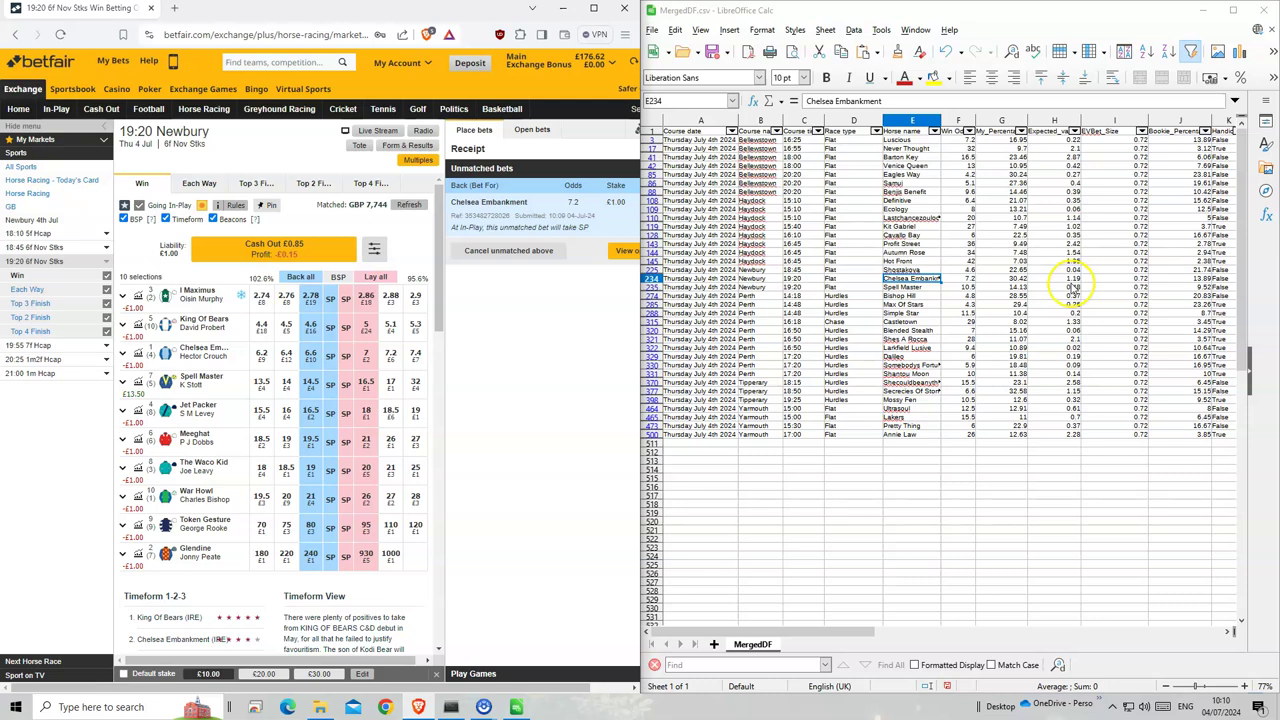
left_click(1070, 281)
left_click_drag(1070, 281, 1070, 289)
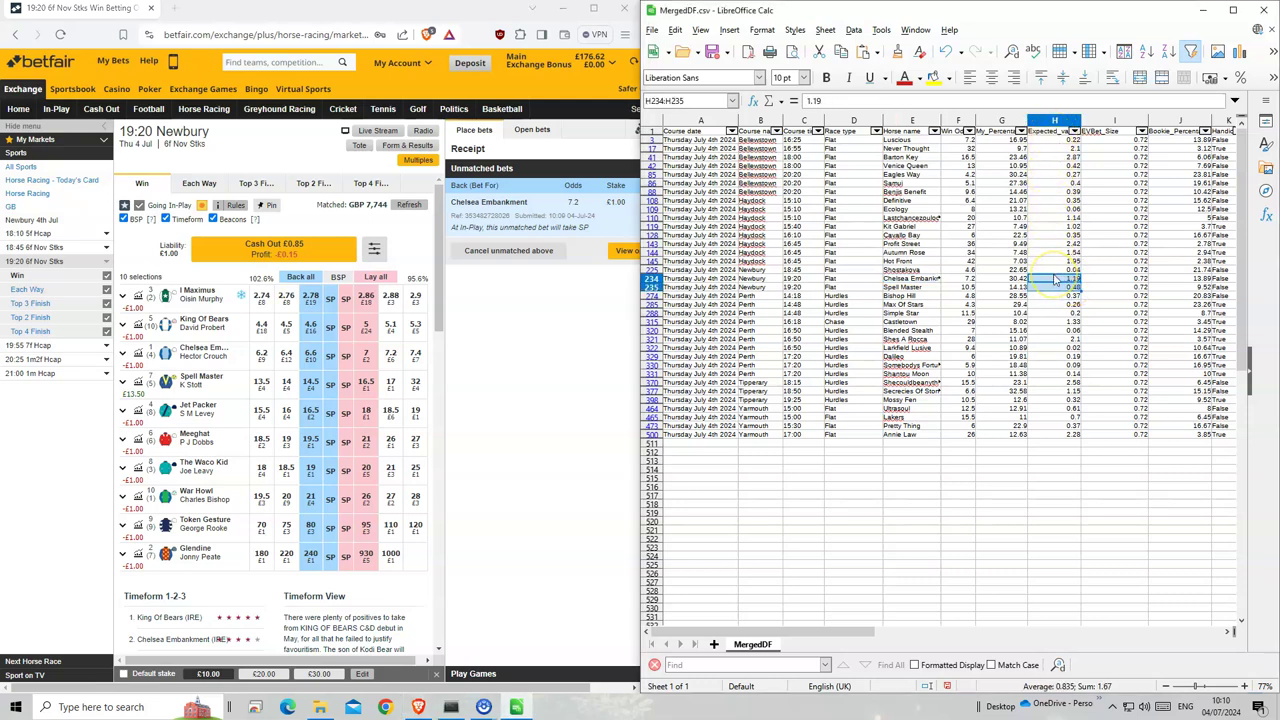
left_click(1068, 280)
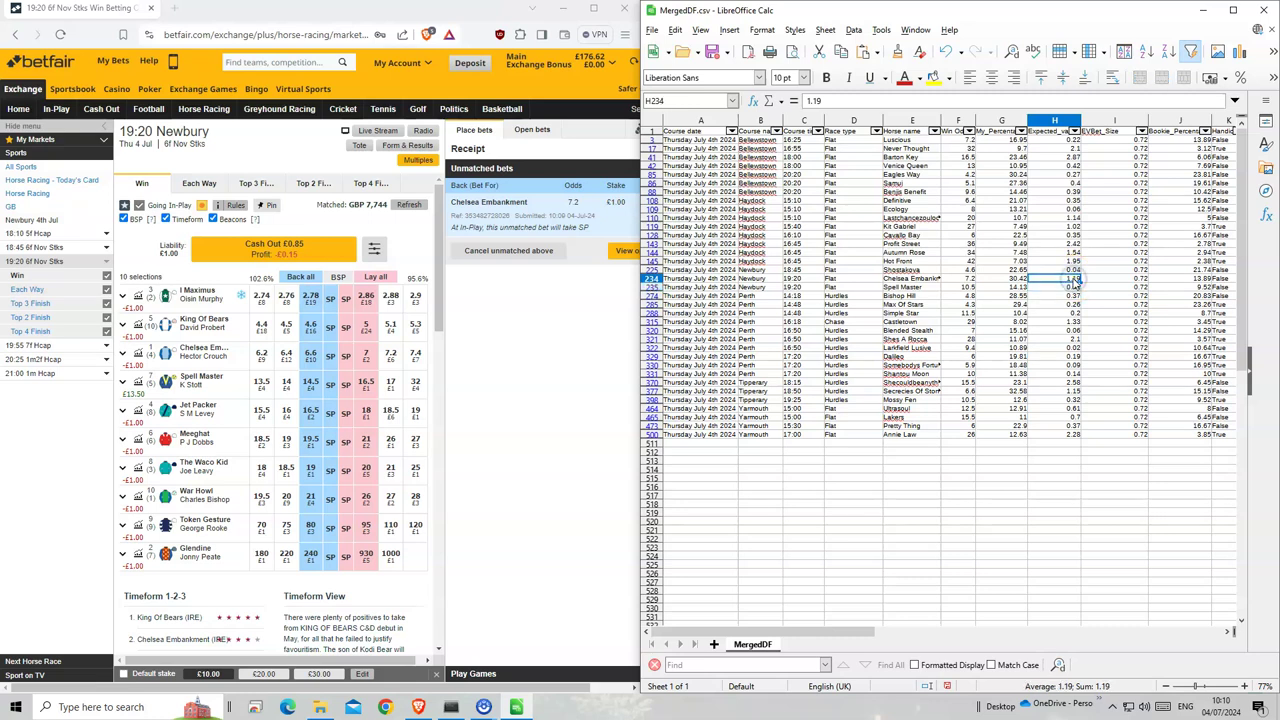
double_click(1067, 281)
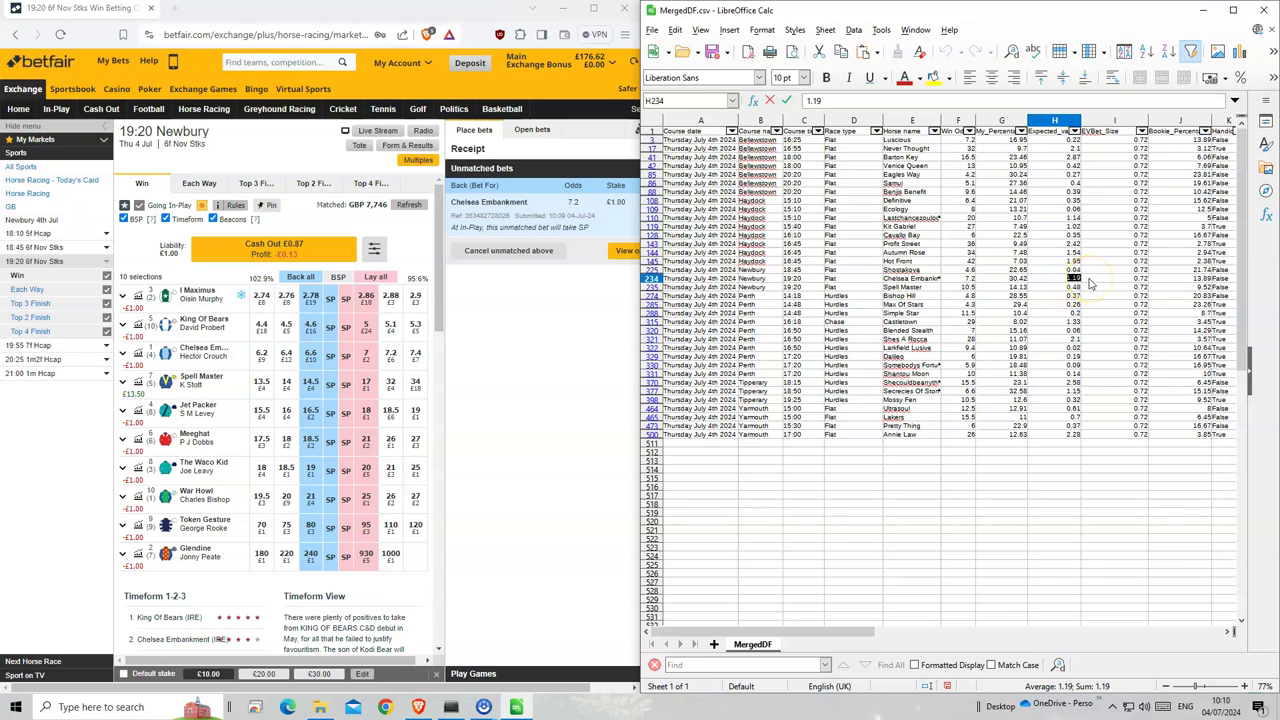
left_click(1090, 285)
left_click(1078, 278)
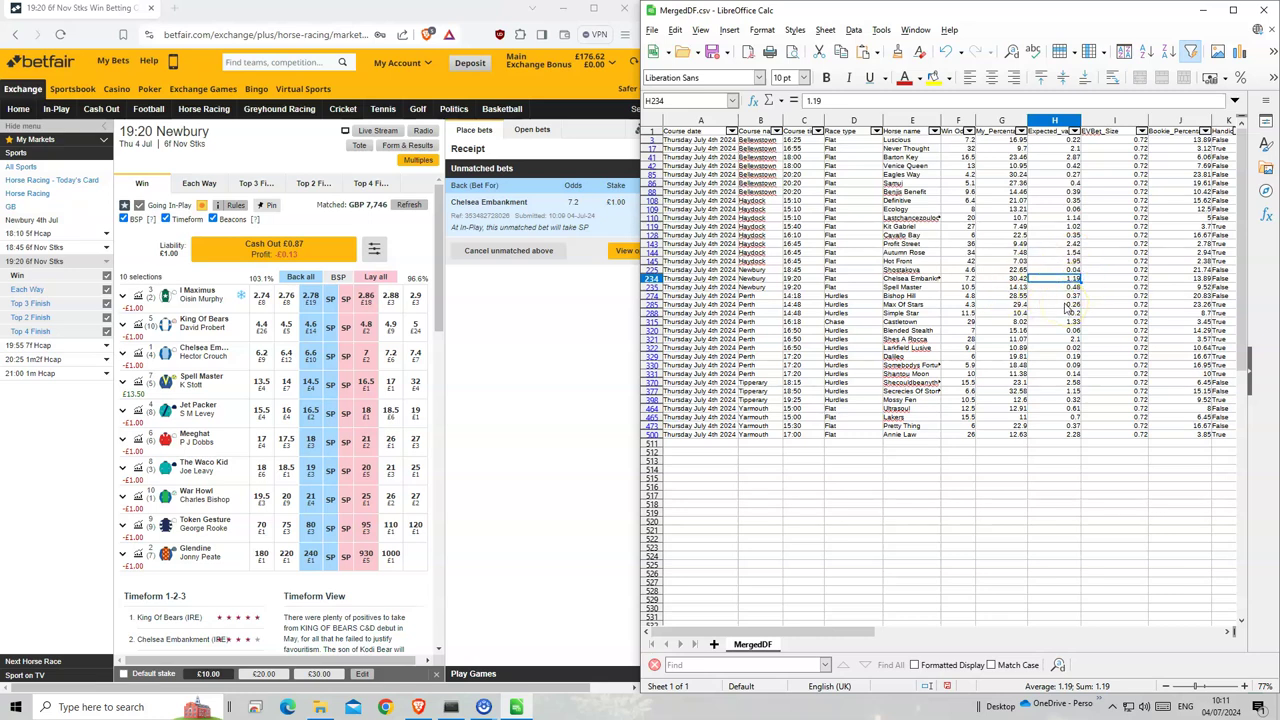
Back Bishop Hill for £1 at odds of 5 in the 14:18 Perth, then open the 14:48 race
left_click(832, 296)
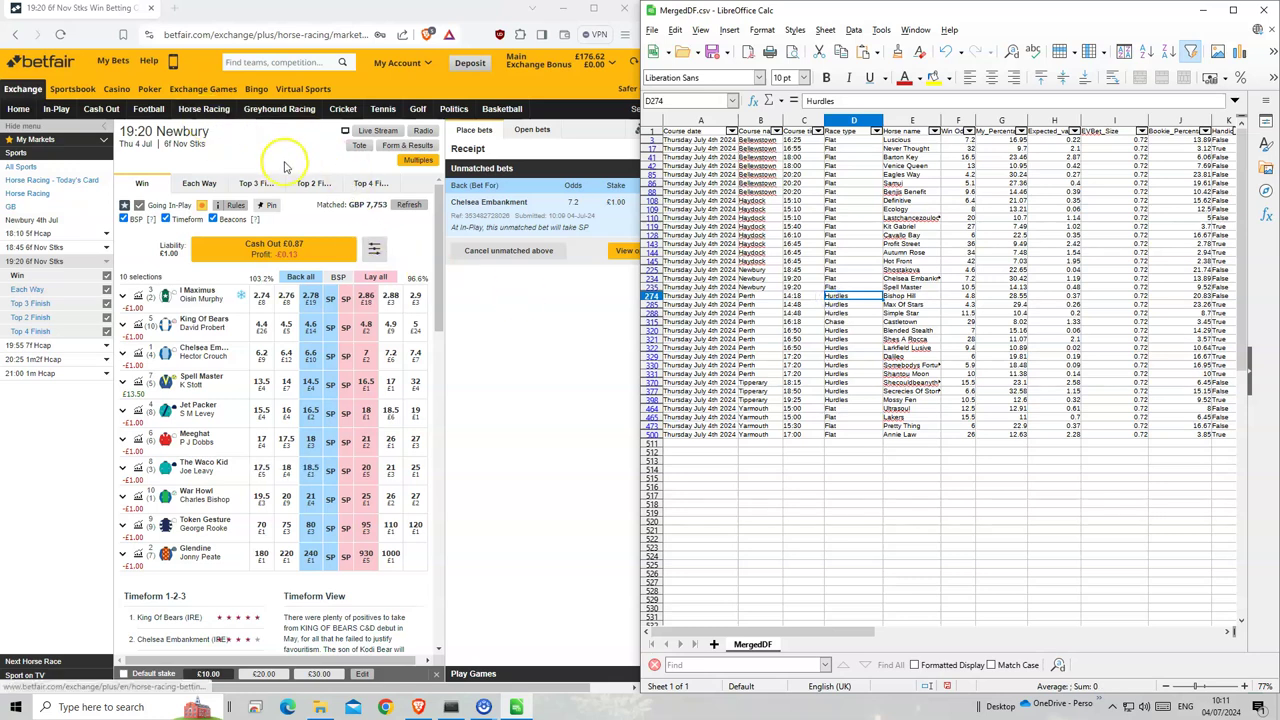
left_click(203, 108)
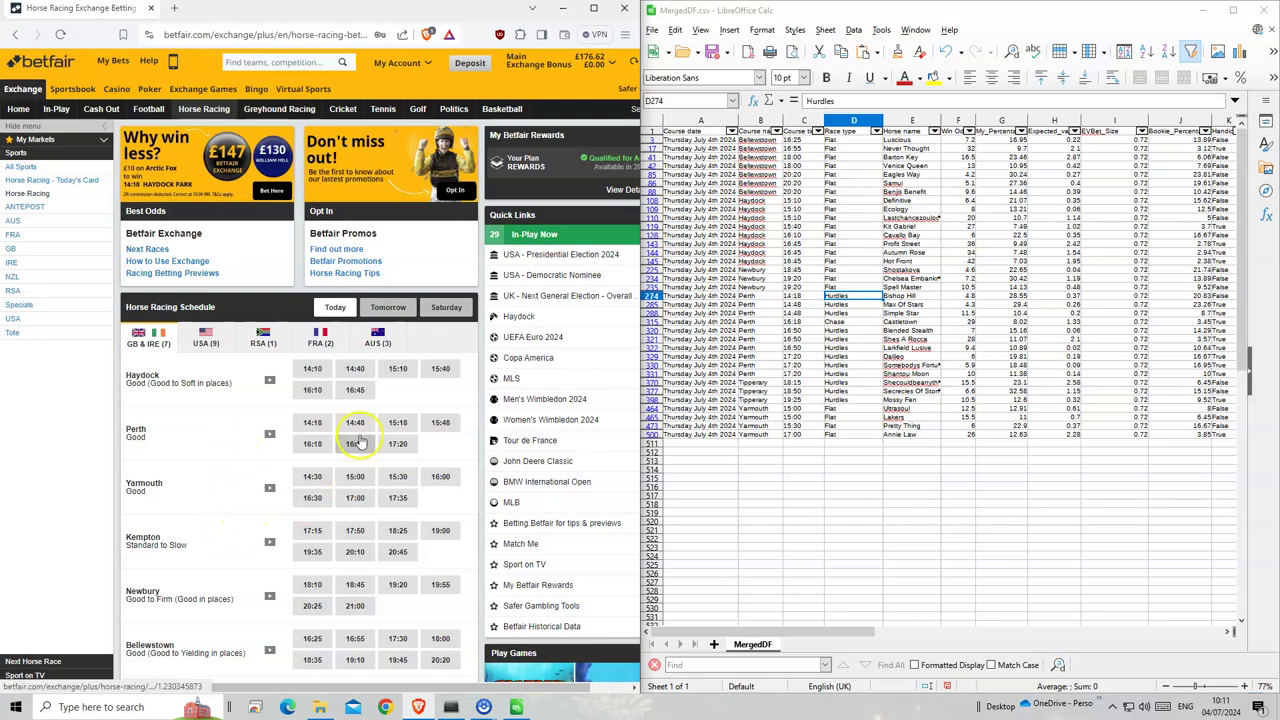
left_click(323, 423)
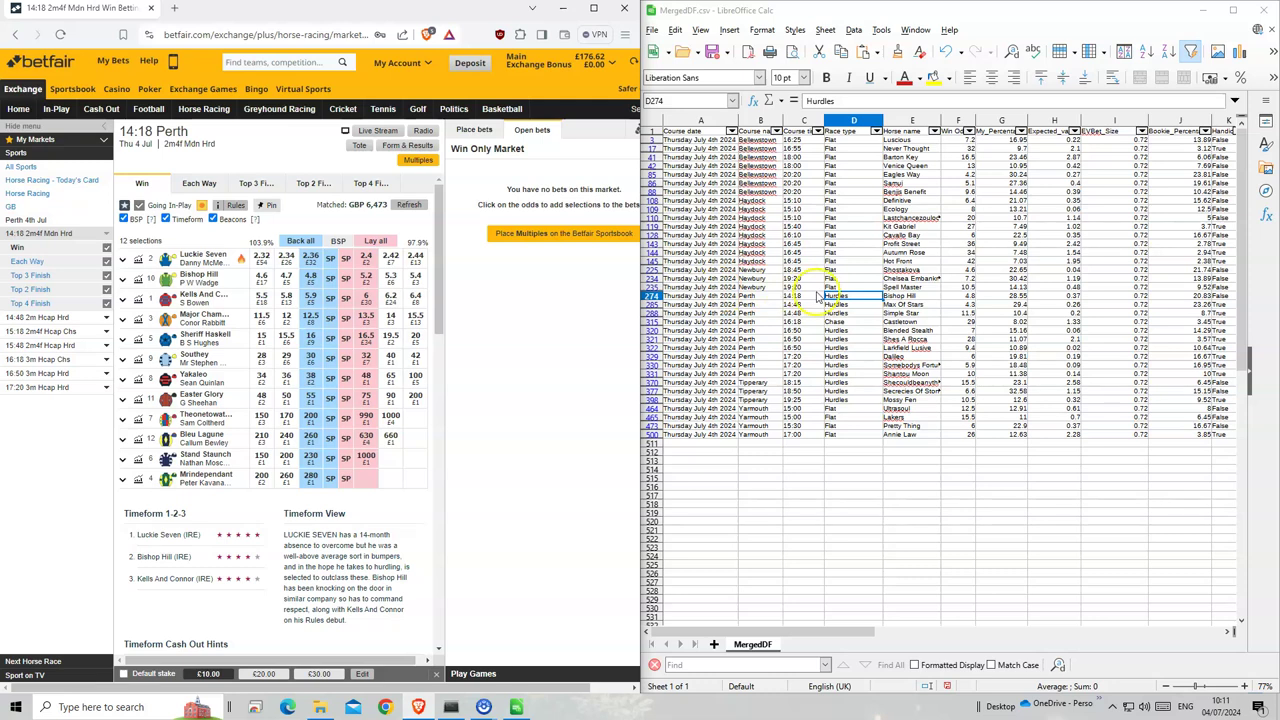
left_click(311, 280)
type("5")
left_click(605, 203)
type("1")
left_click(630, 240)
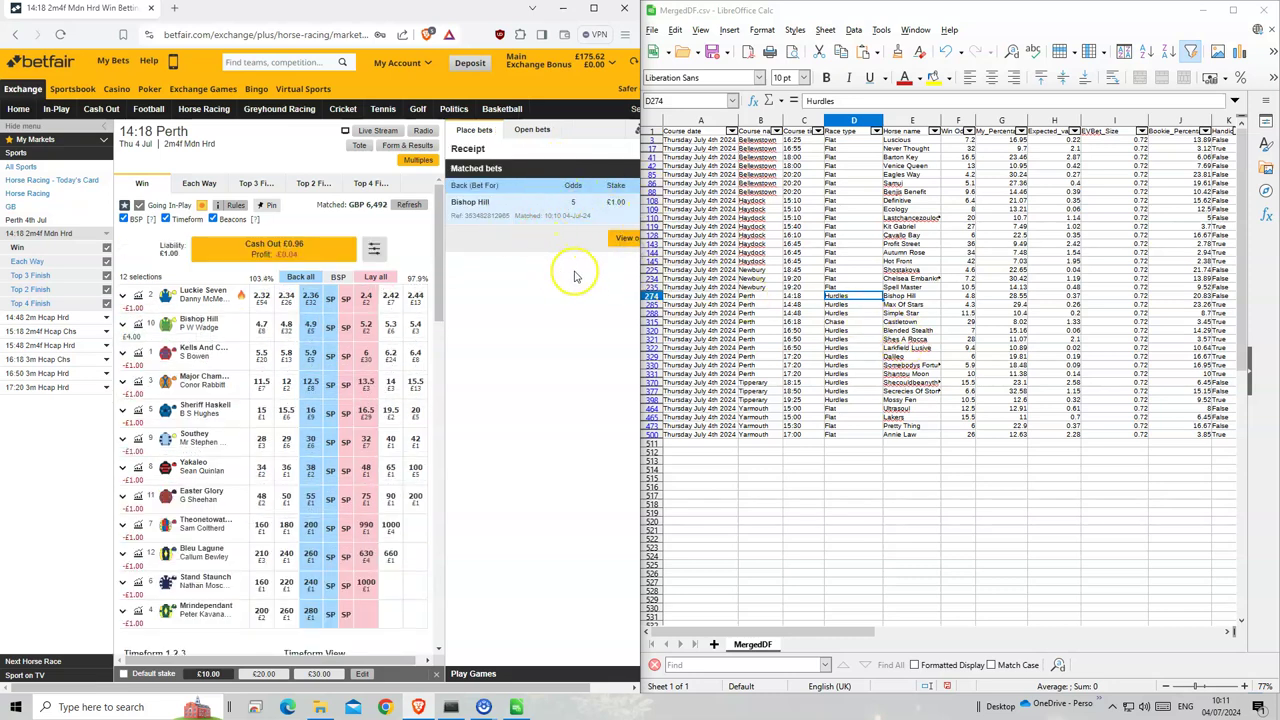
left_click_drag(835, 304, 912, 313)
left_click(38, 318)
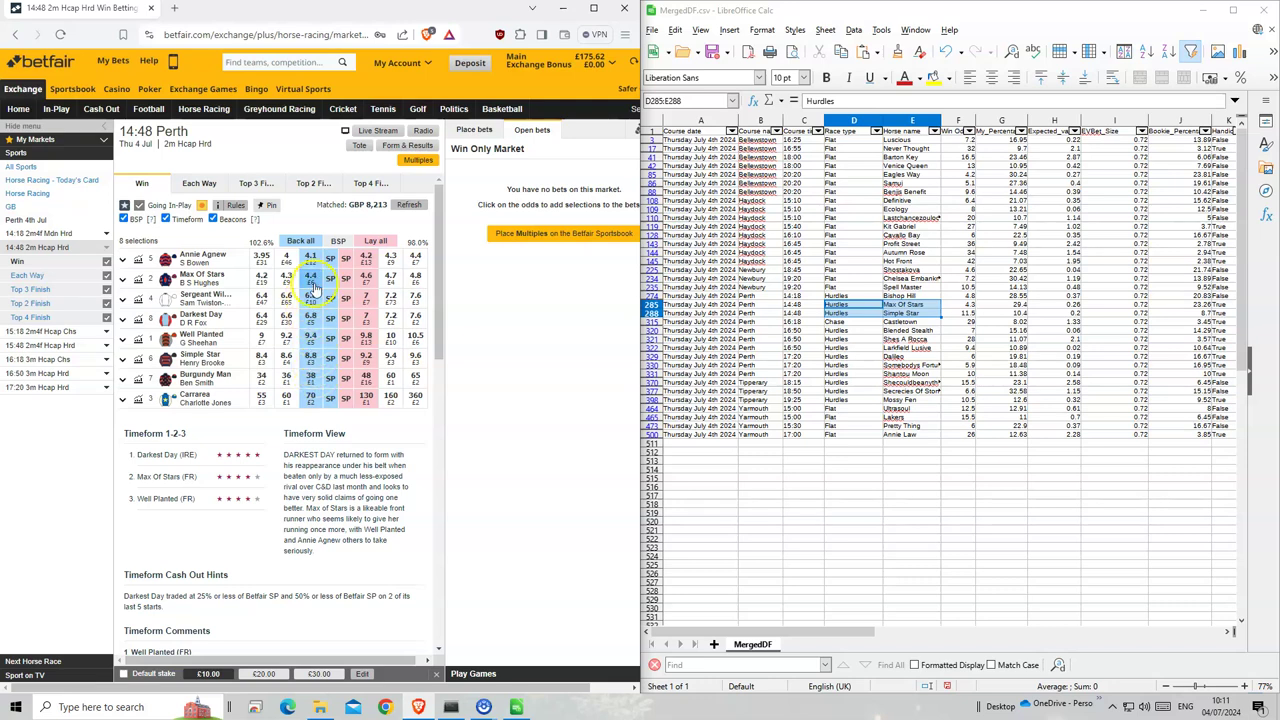
Back Max Of Stars and Simple Star for £1 each, with Simple Star's unmatched bet at 11.5 taking SP
left_click(311, 280)
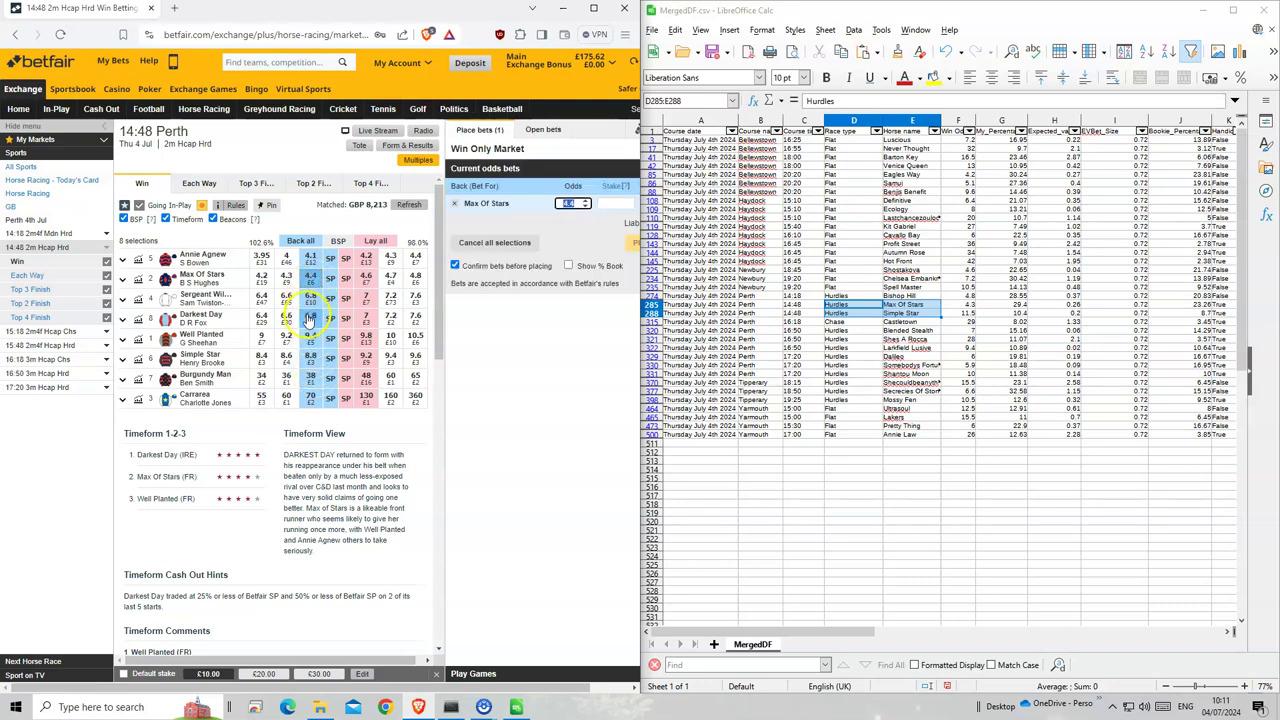
left_click(310, 358)
type("11.5")
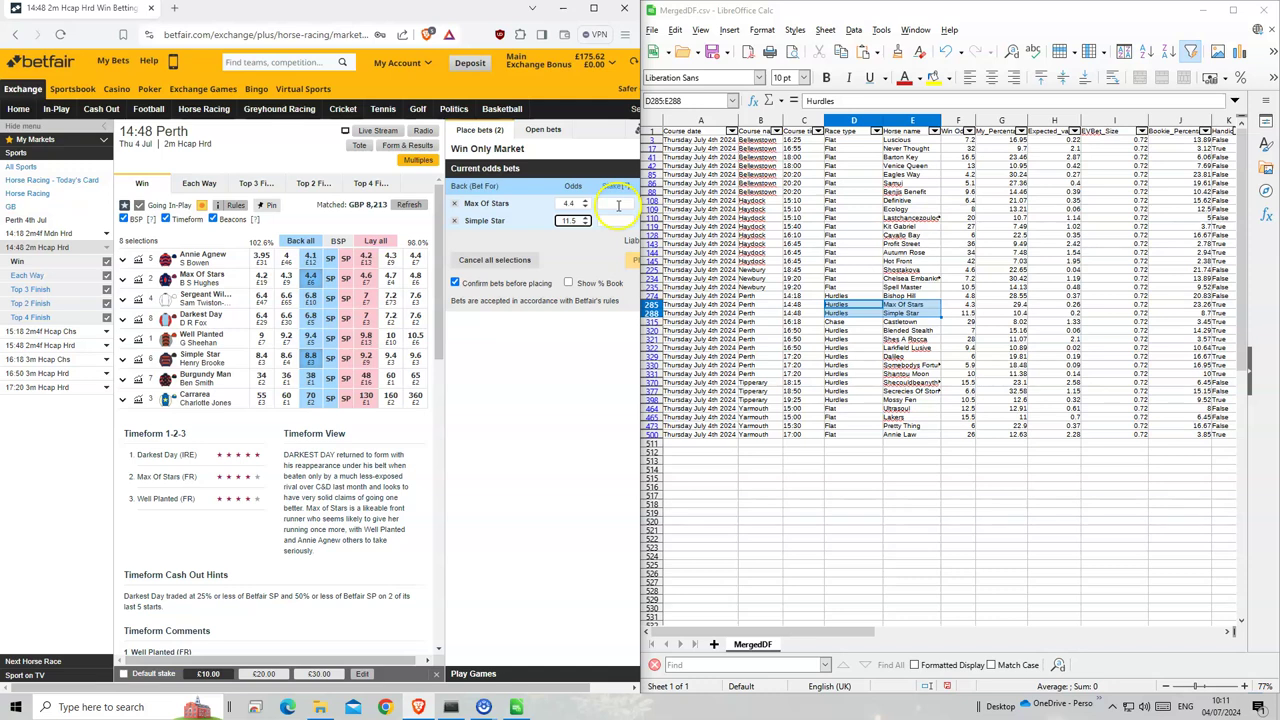
left_click(618, 205)
type("1")
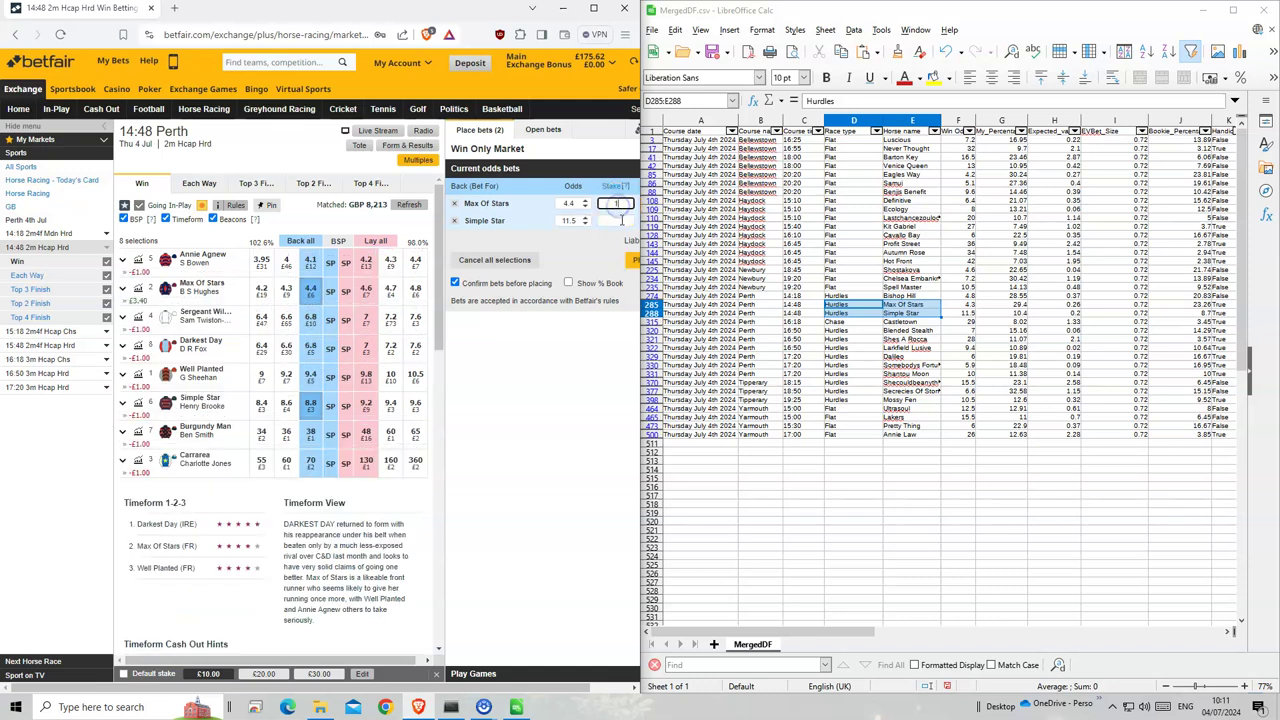
left_click(622, 220)
type("1")
left_click(628, 260)
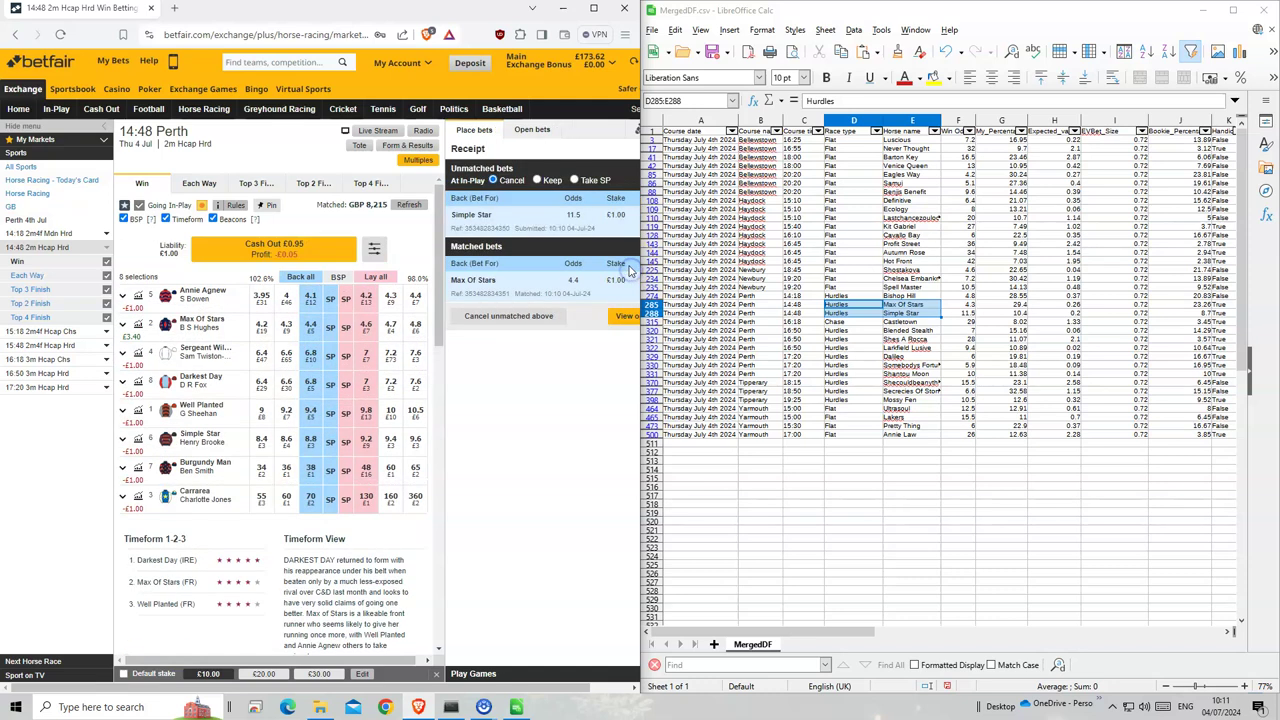
left_click(574, 180)
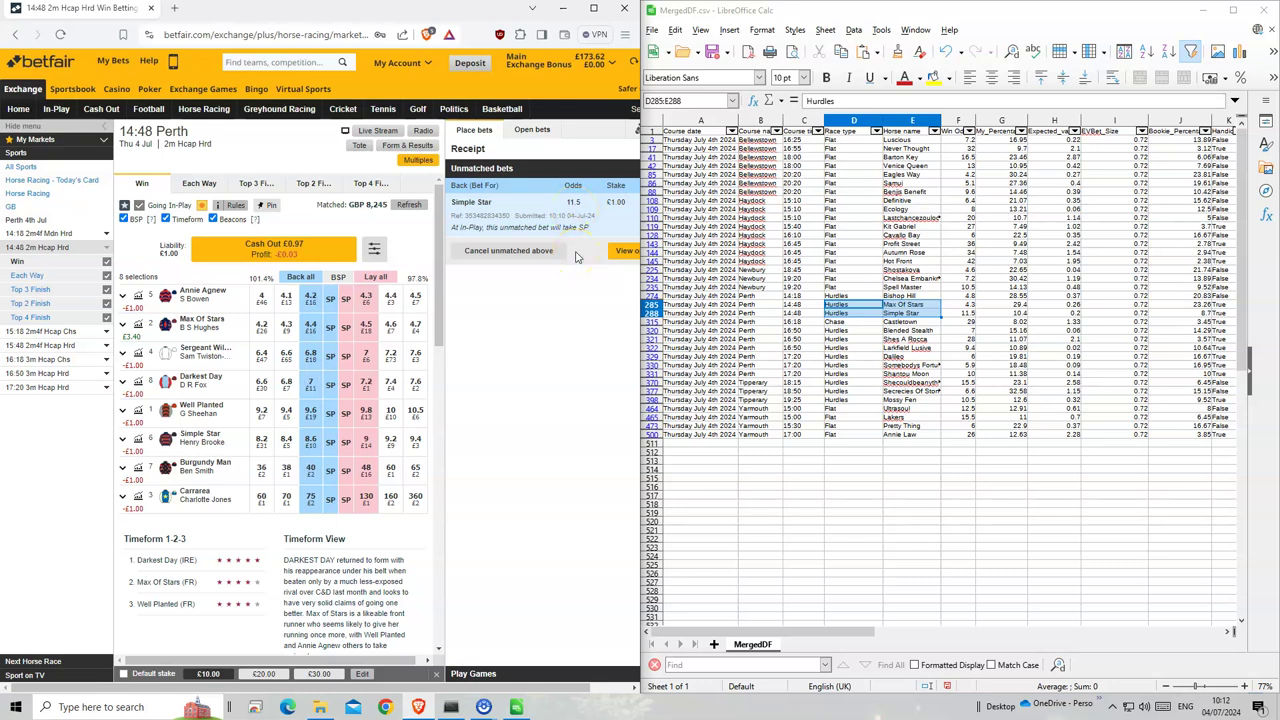
Back Castletown at 32 for £1 in the 16:18 Perth, partly matched at 33.27
left_click(44, 360)
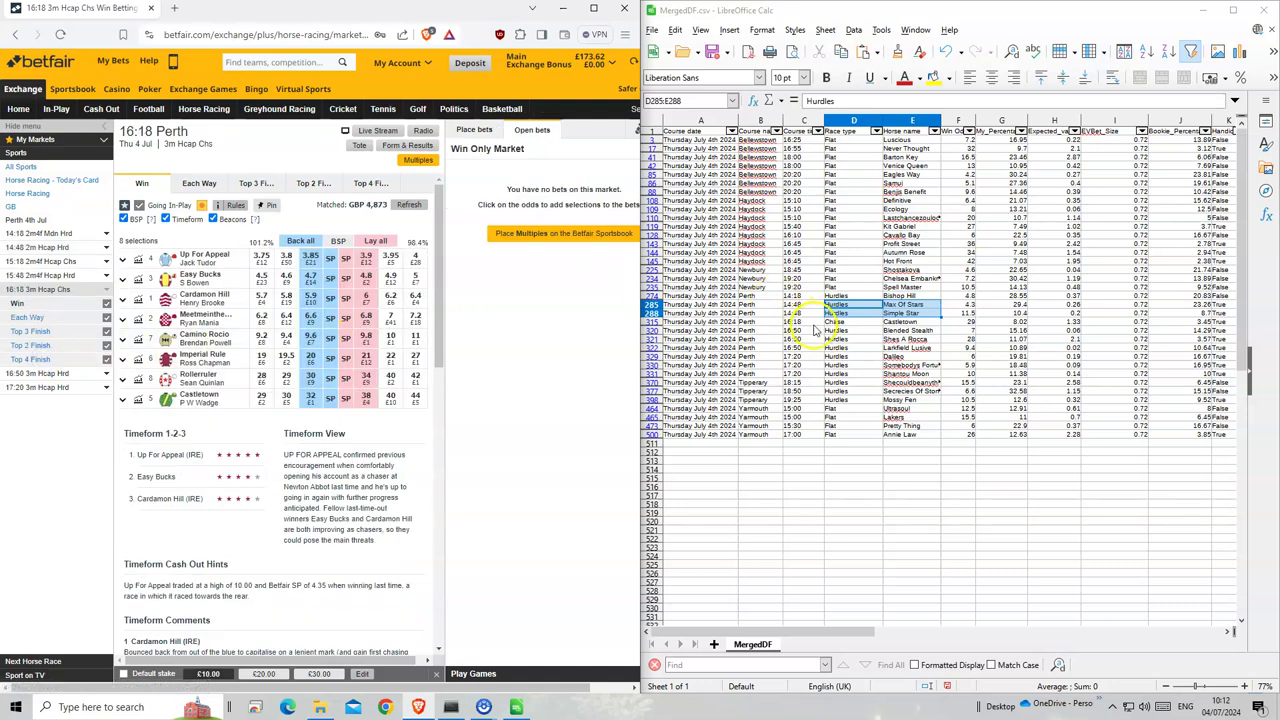
left_click_drag(835, 322, 898, 323)
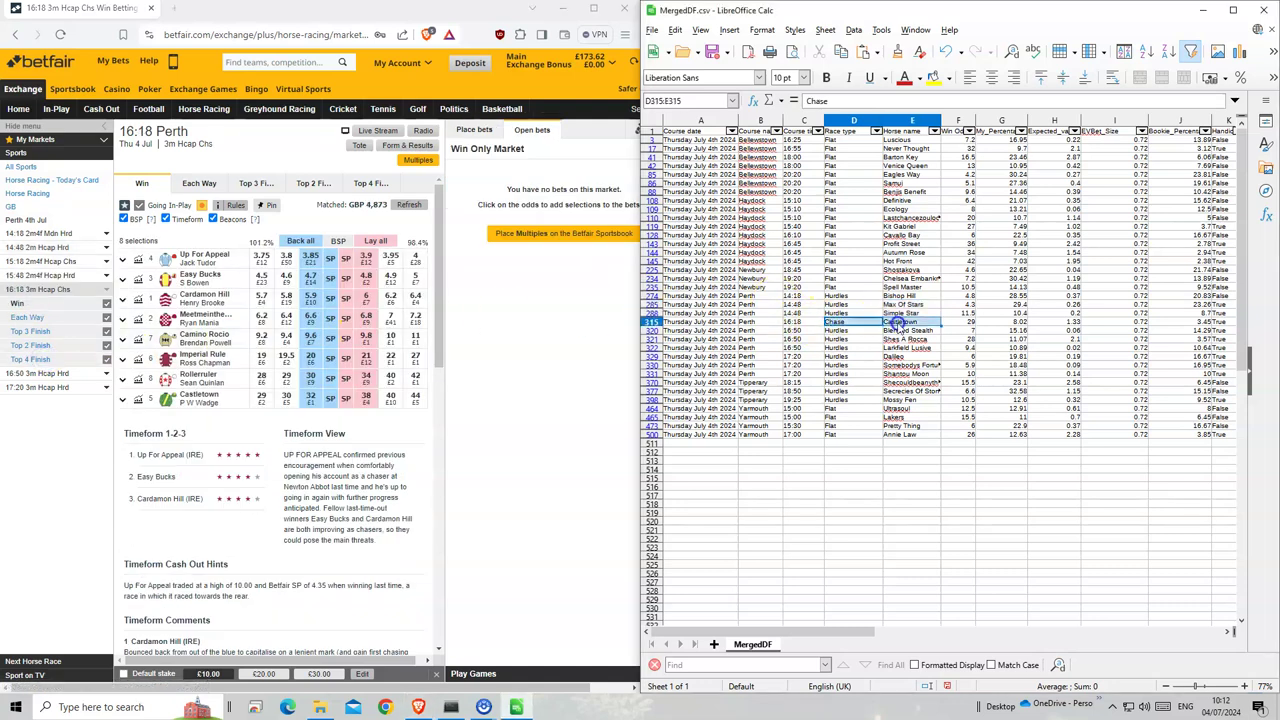
left_click(311, 403)
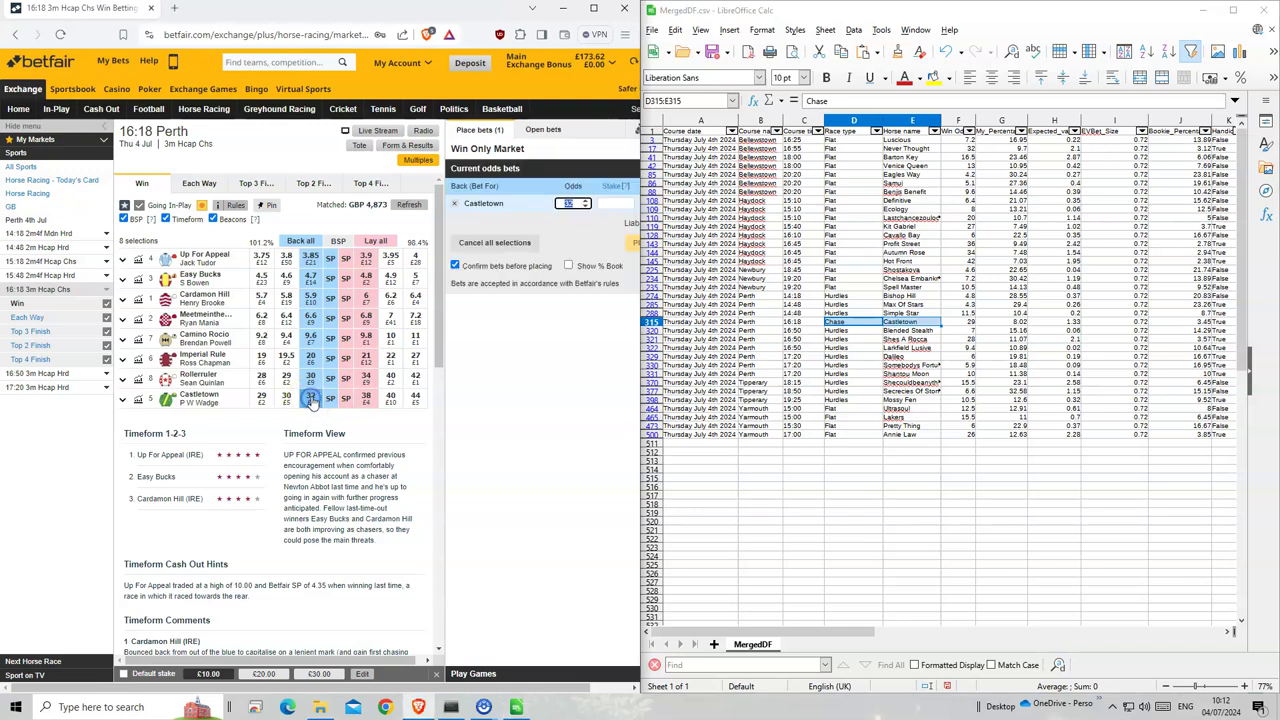
left_click(617, 204)
type("1")
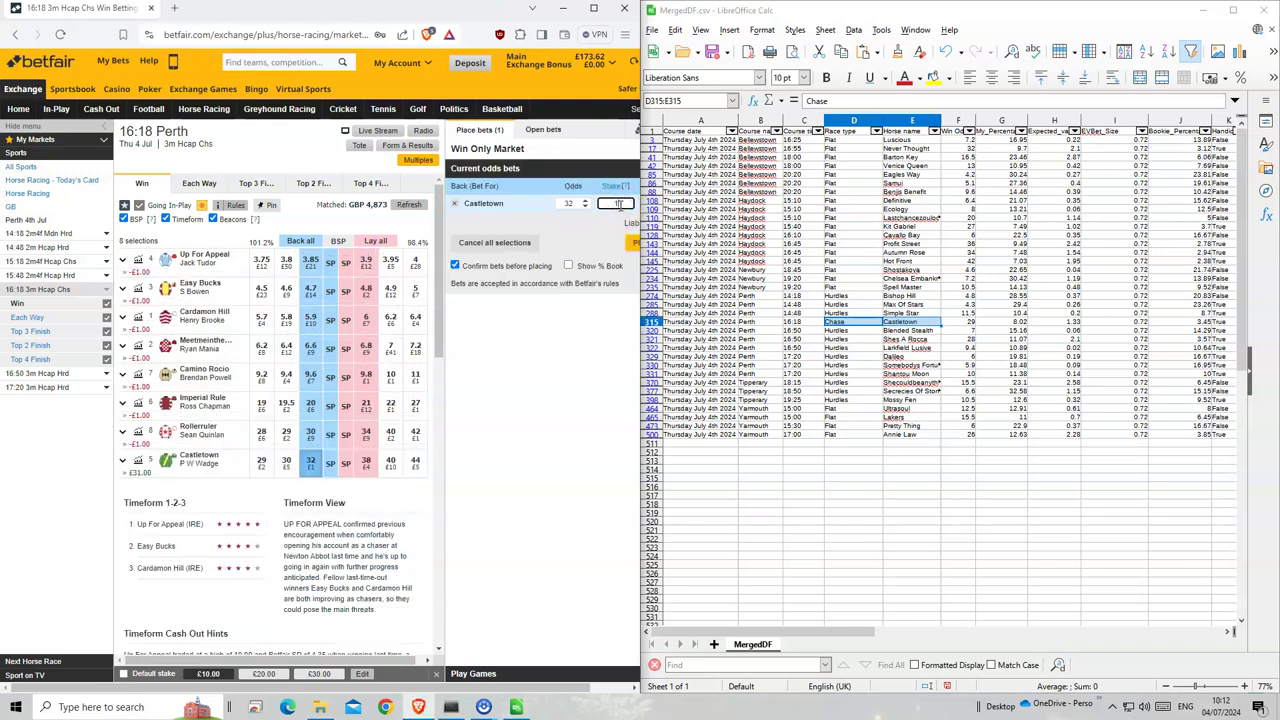
left_click(633, 246)
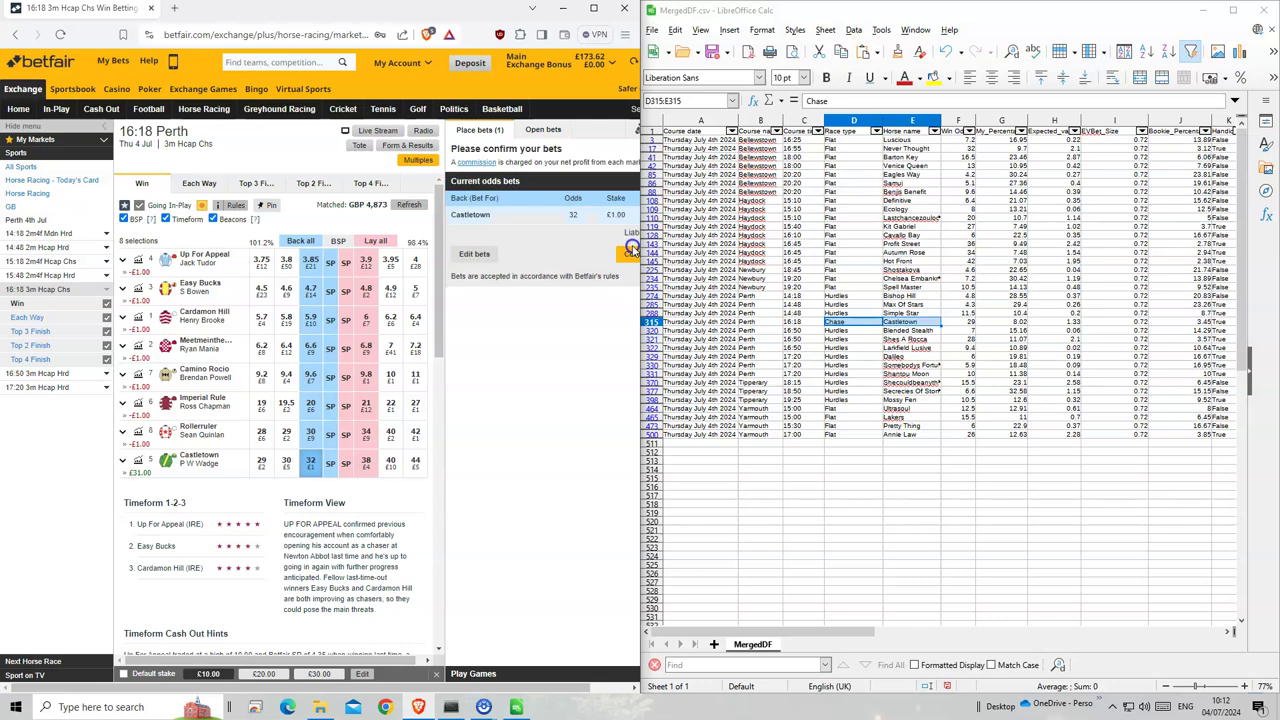
left_click(622, 272)
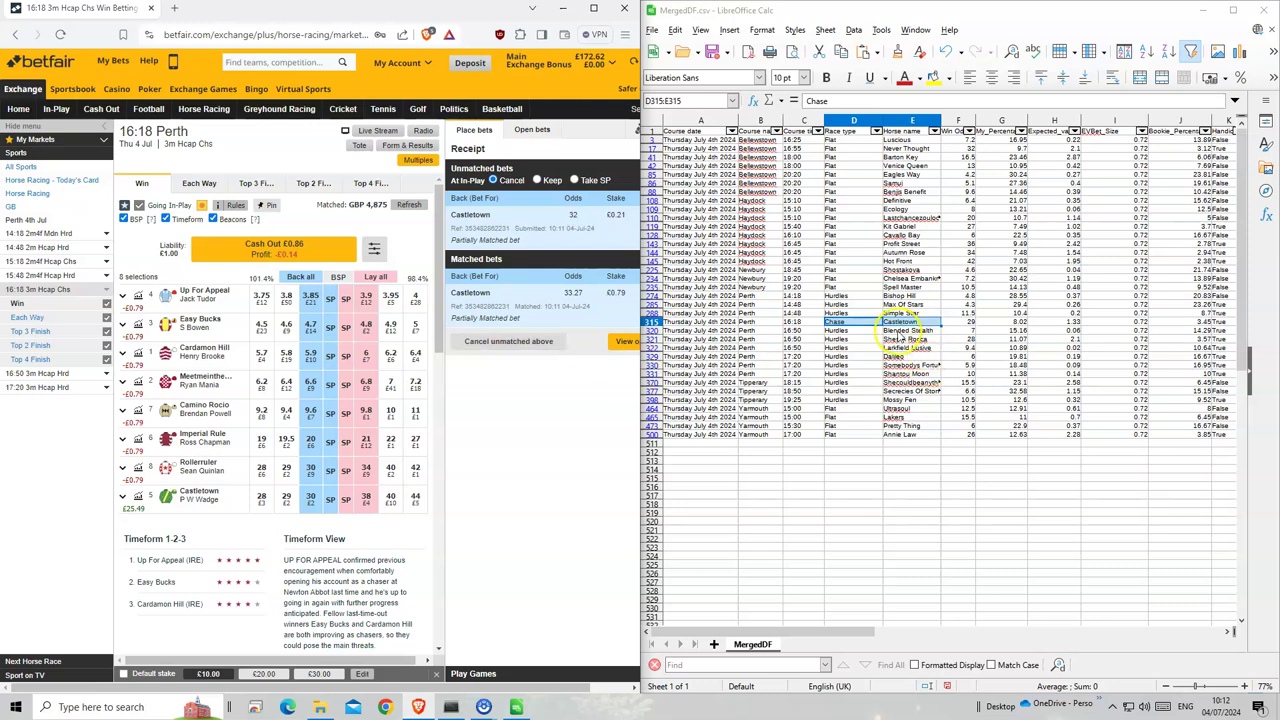
left_click(900, 331)
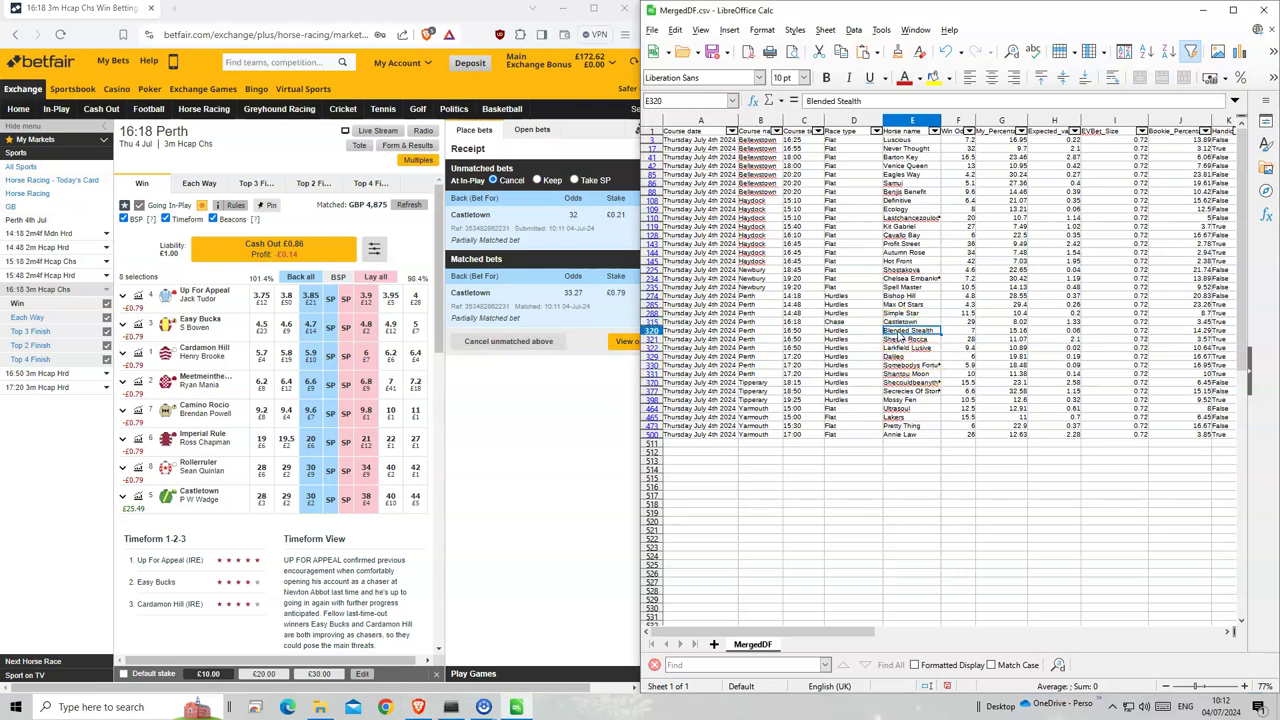
left_click_drag(900, 337, 806, 352)
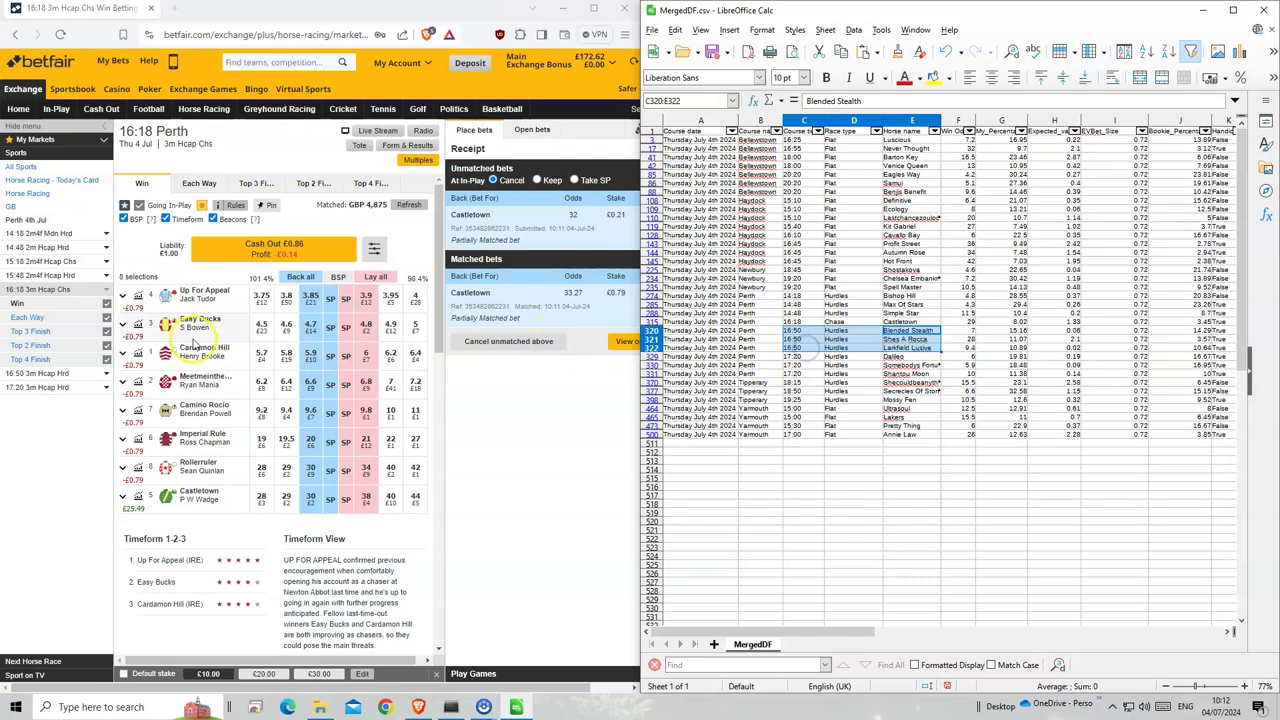
Back Blended Stealth, Shes A Rocca and Larkfield Lusive at £1 each in 16:50 Perth, keeping unmatched bets
left_click(40, 373)
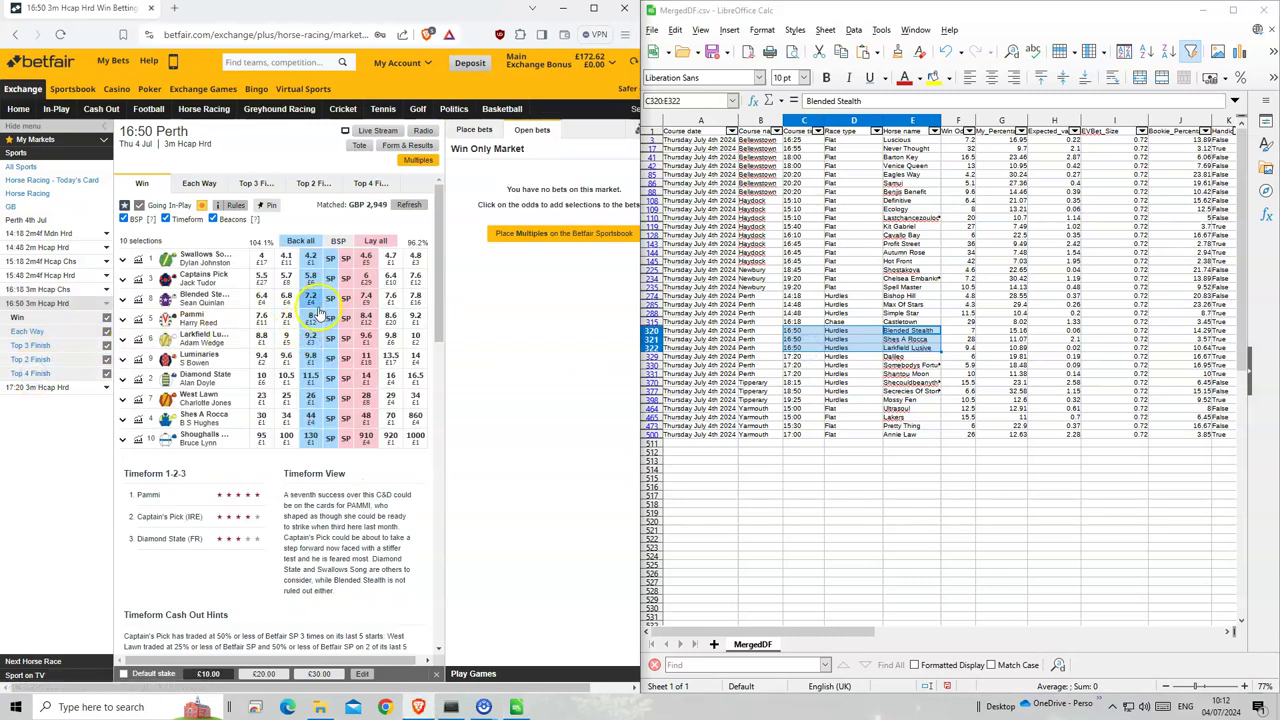
left_click(311, 300)
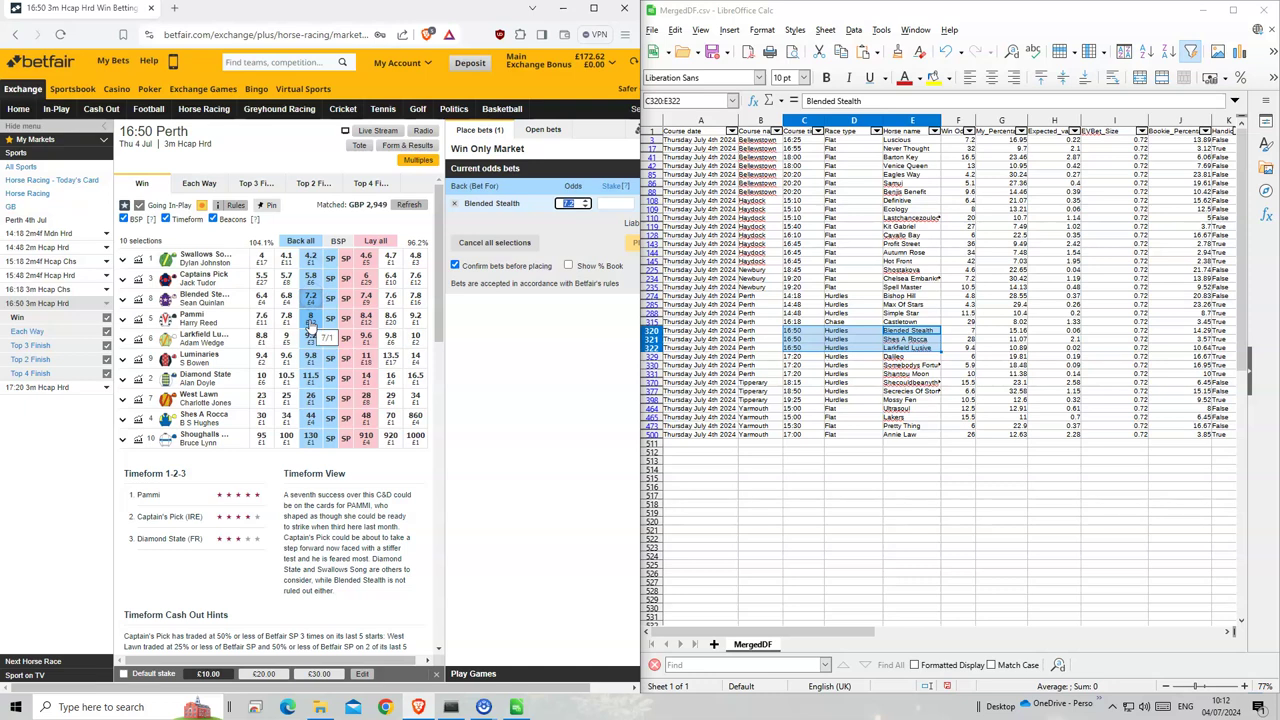
left_click(311, 418)
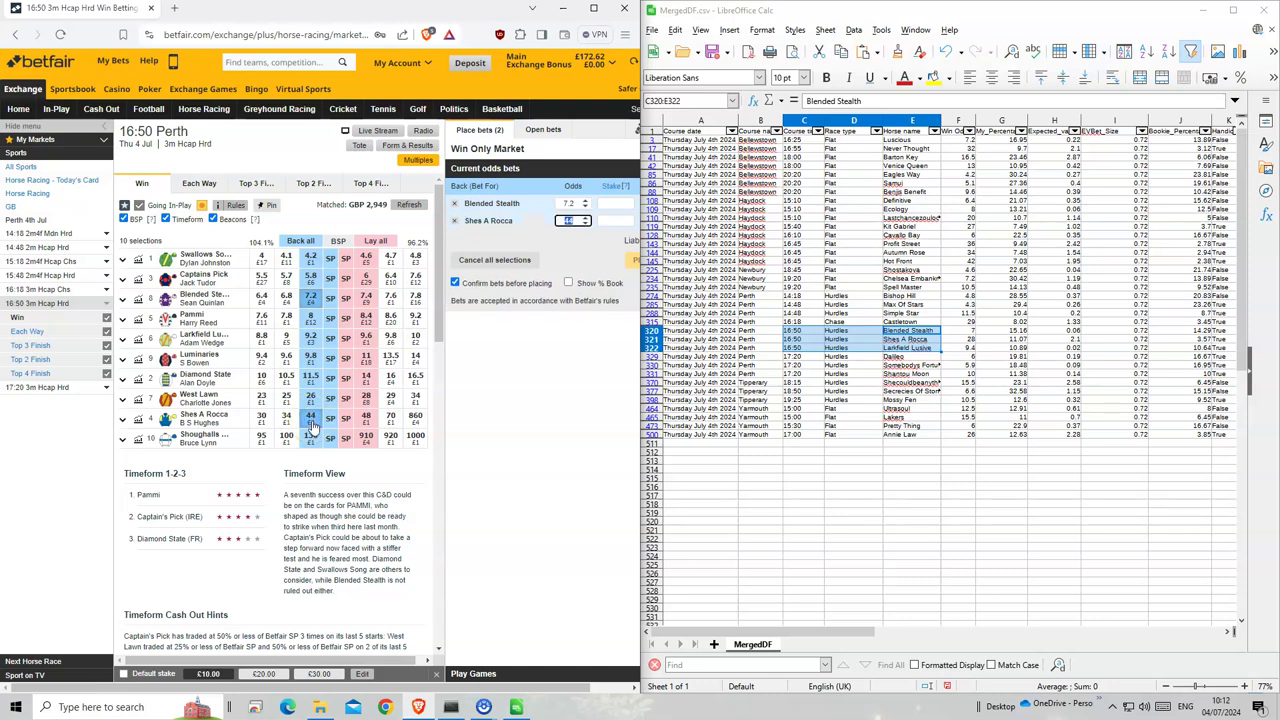
left_click(318, 343)
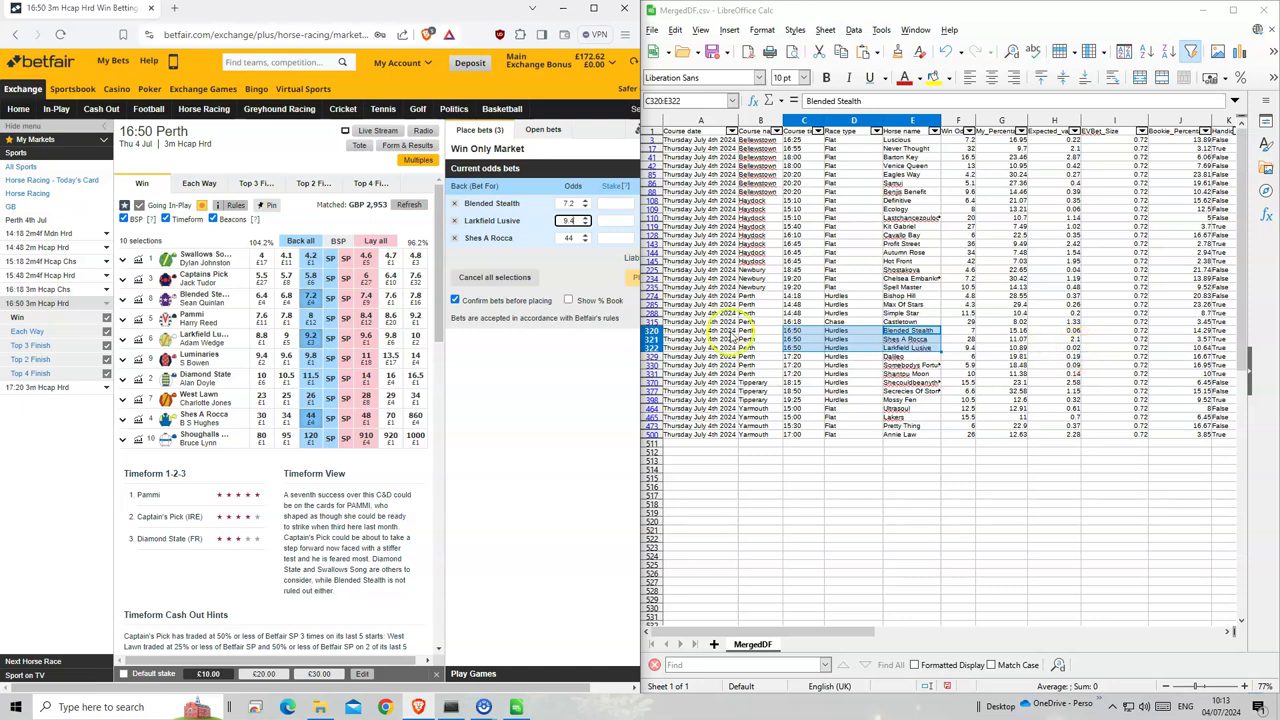
left_click(620, 237)
type("1")
left_click(620, 220)
type("1")
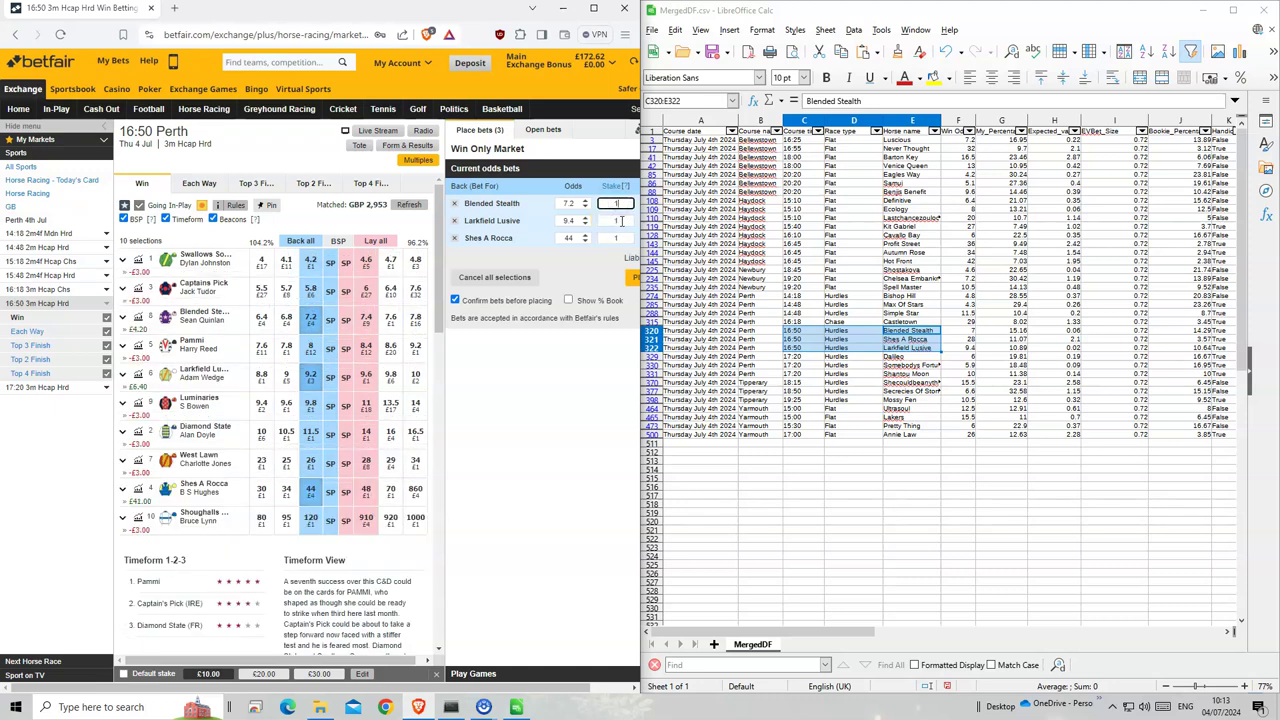
left_click(630, 280)
left_click(630, 287)
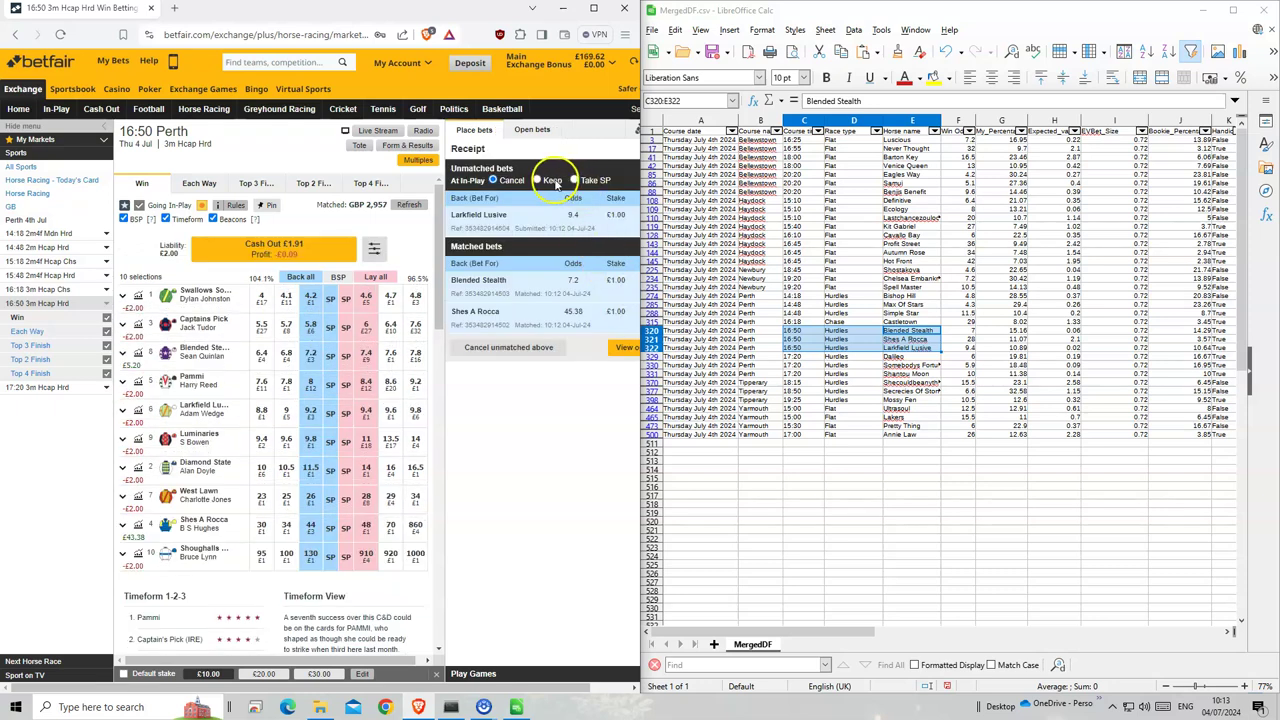
left_click(554, 181)
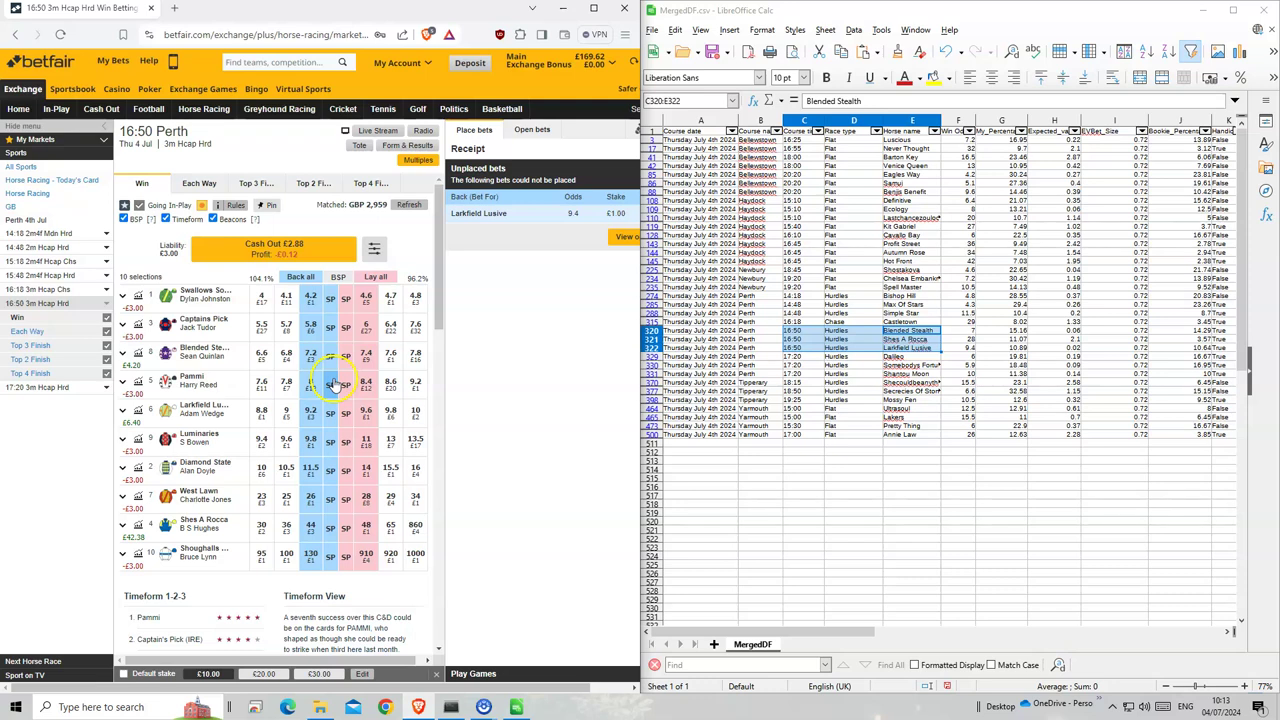
Back Dalileo, Somebodys Fortune and Shantou Moon at £1 each in the 17:20 Perth market
left_click(36, 388)
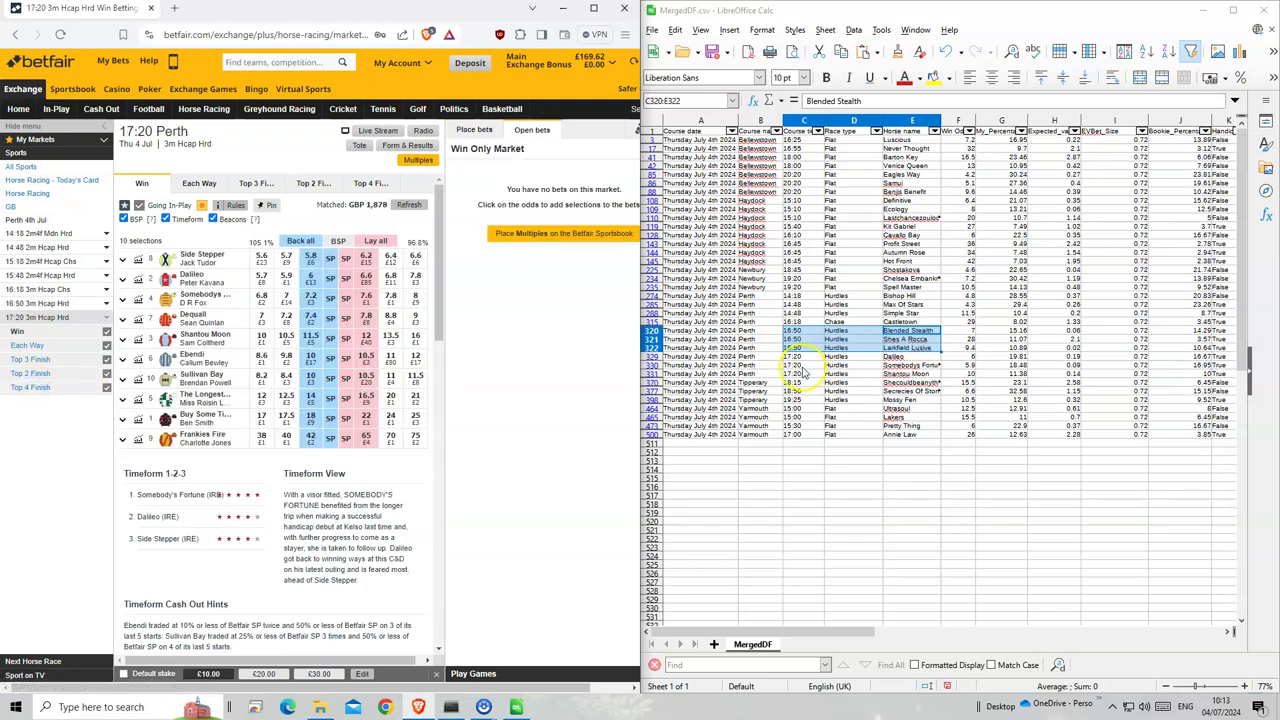
left_click_drag(795, 356, 905, 373)
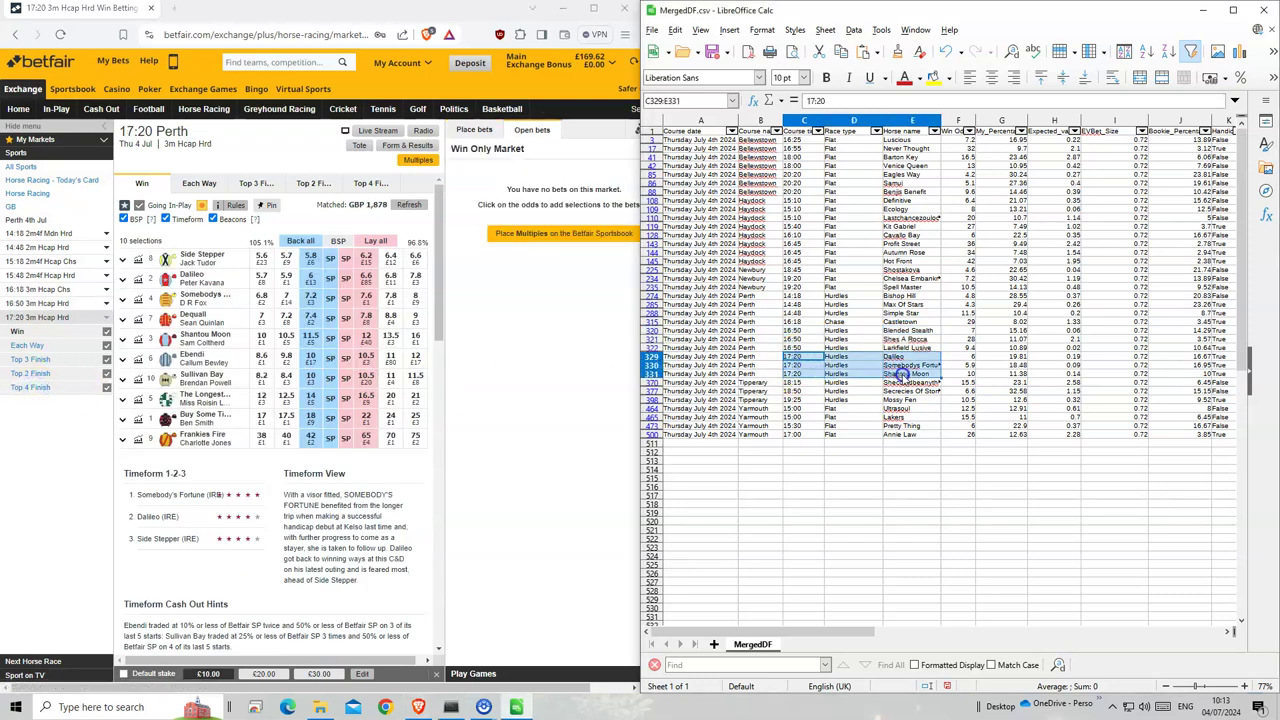
left_click(311, 279)
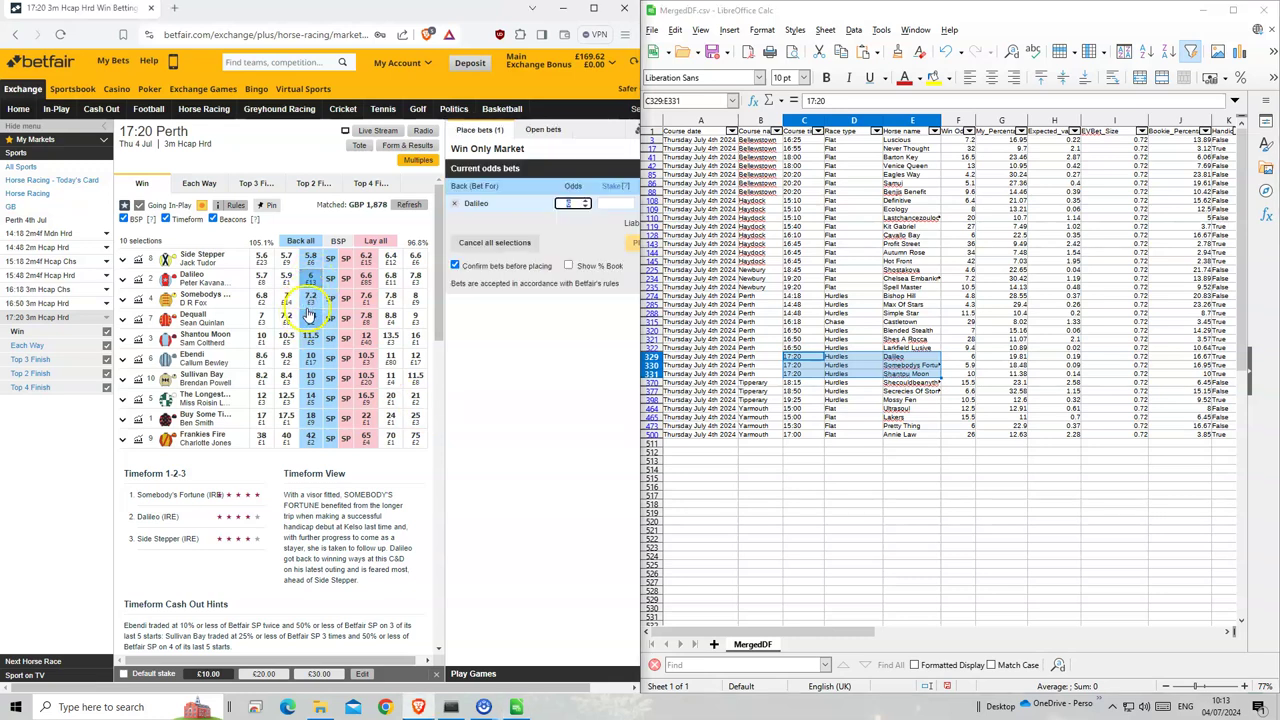
left_click(311, 300)
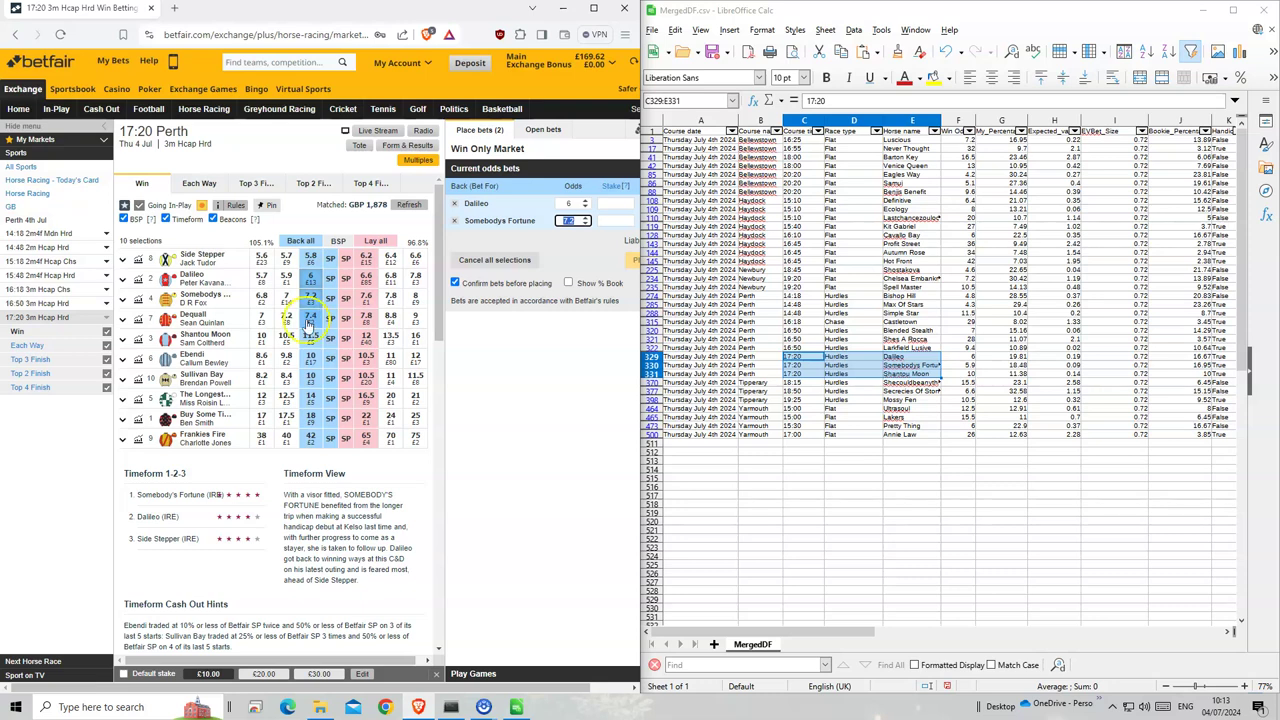
left_click(307, 339)
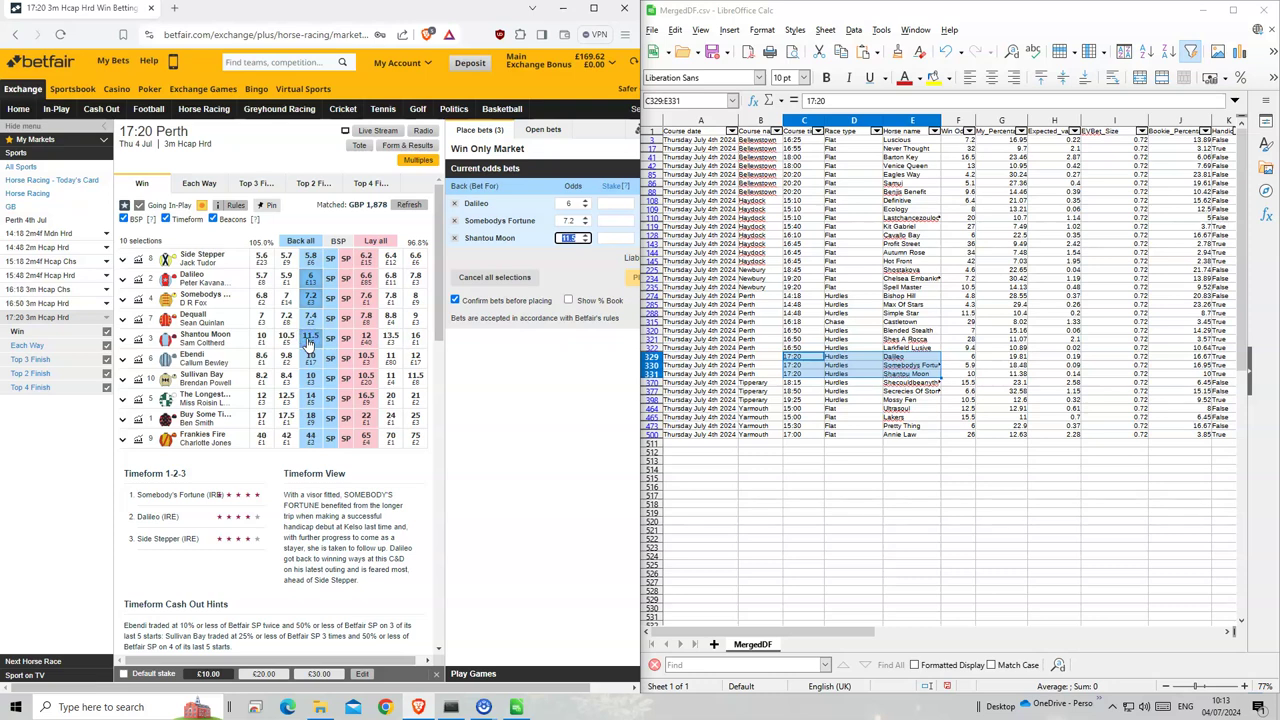
left_click(614, 203)
type("11.5")
left_click(614, 237)
type("1")
left_click(631, 272)
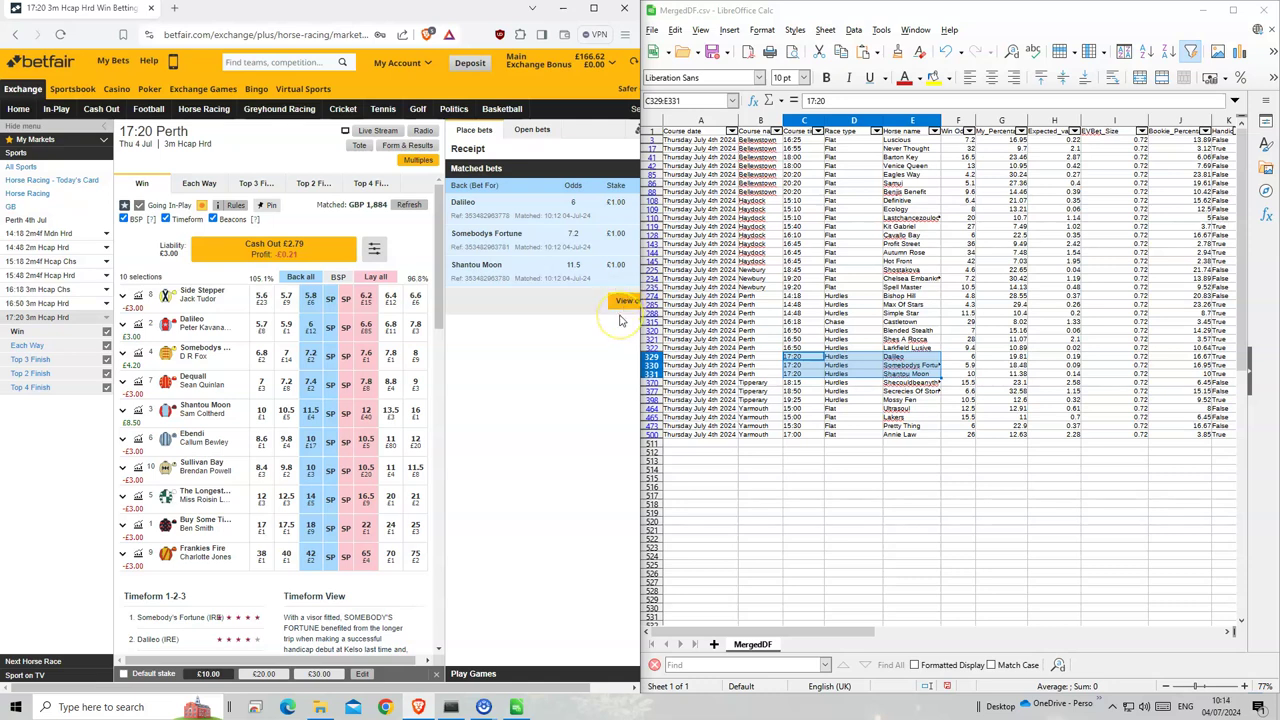
Place a £1 back bet on Shecouldbeanything in the 18:15 Tipperary race
left_click(203, 108)
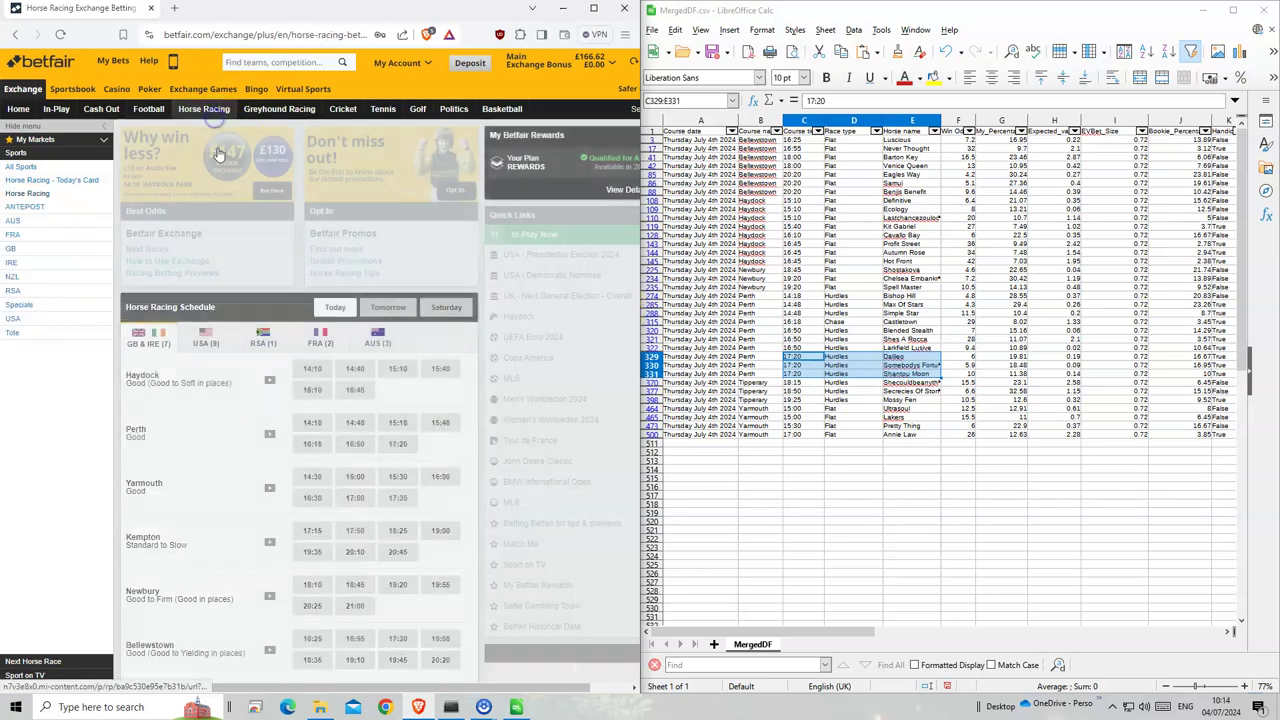
scroll(258, 490, "down", 2)
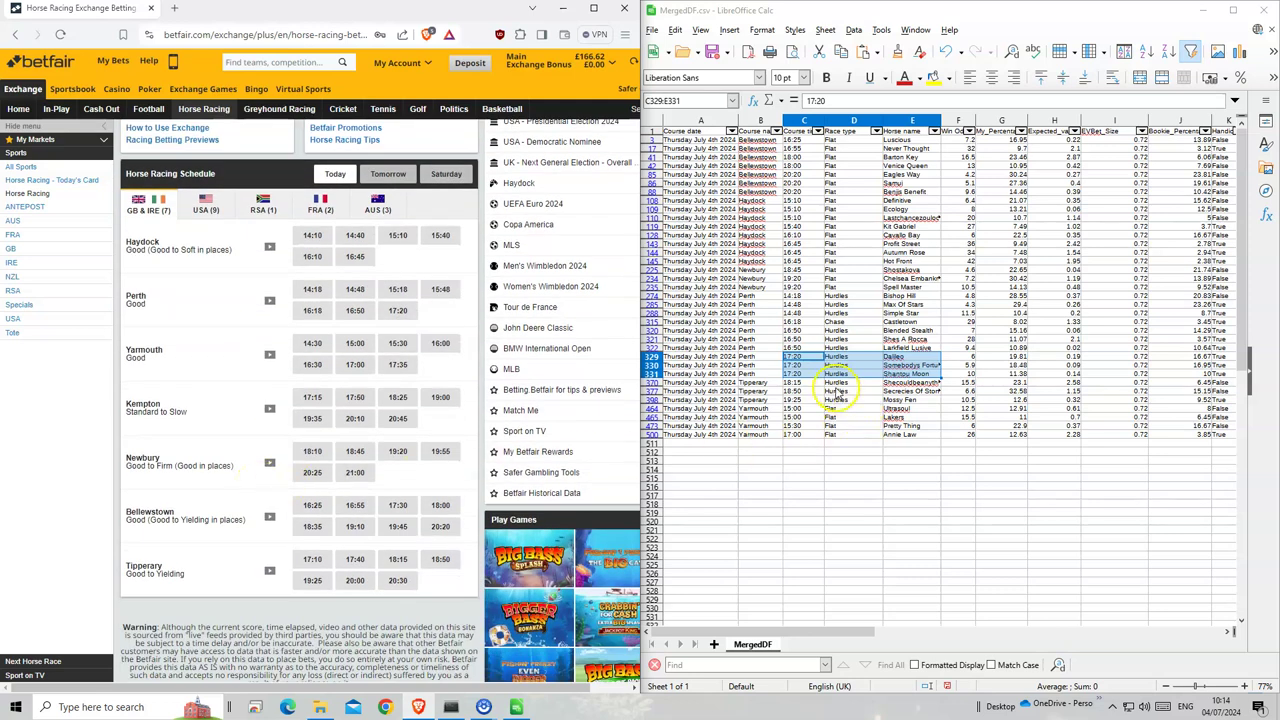
left_click(790, 383)
left_click_drag(790, 383, 915, 383)
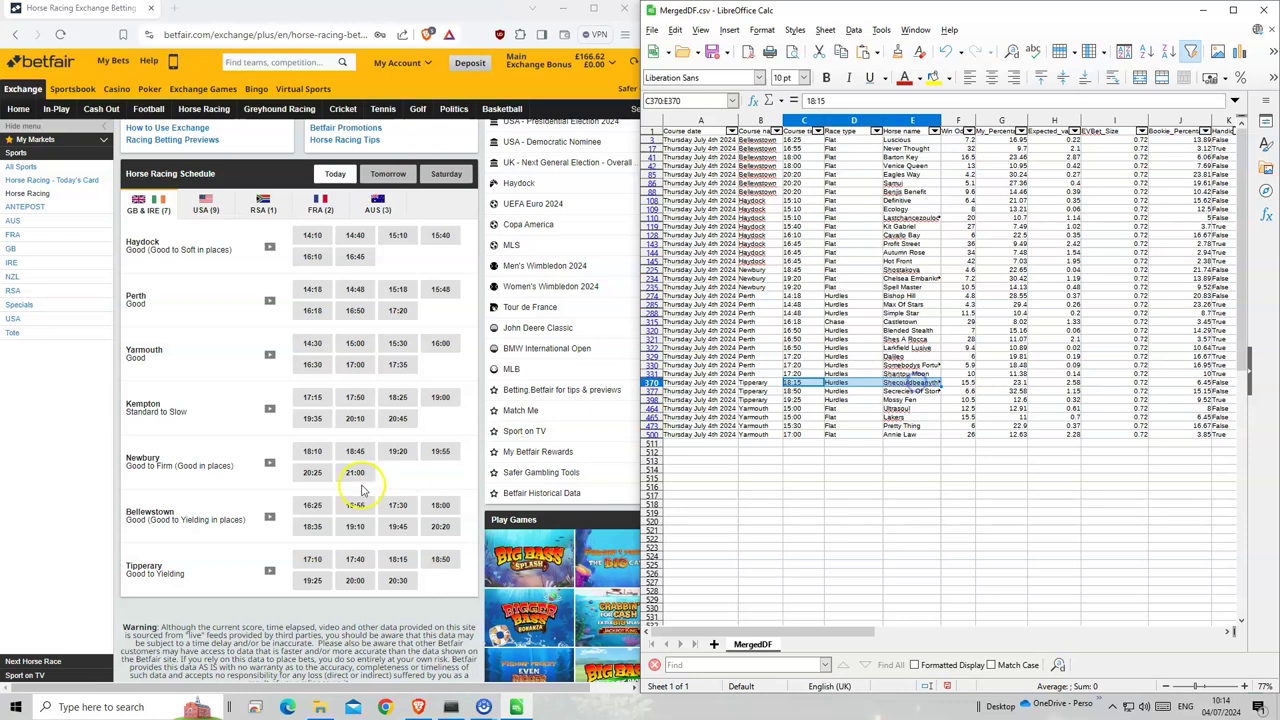
left_click(300, 579)
left_click(400, 560)
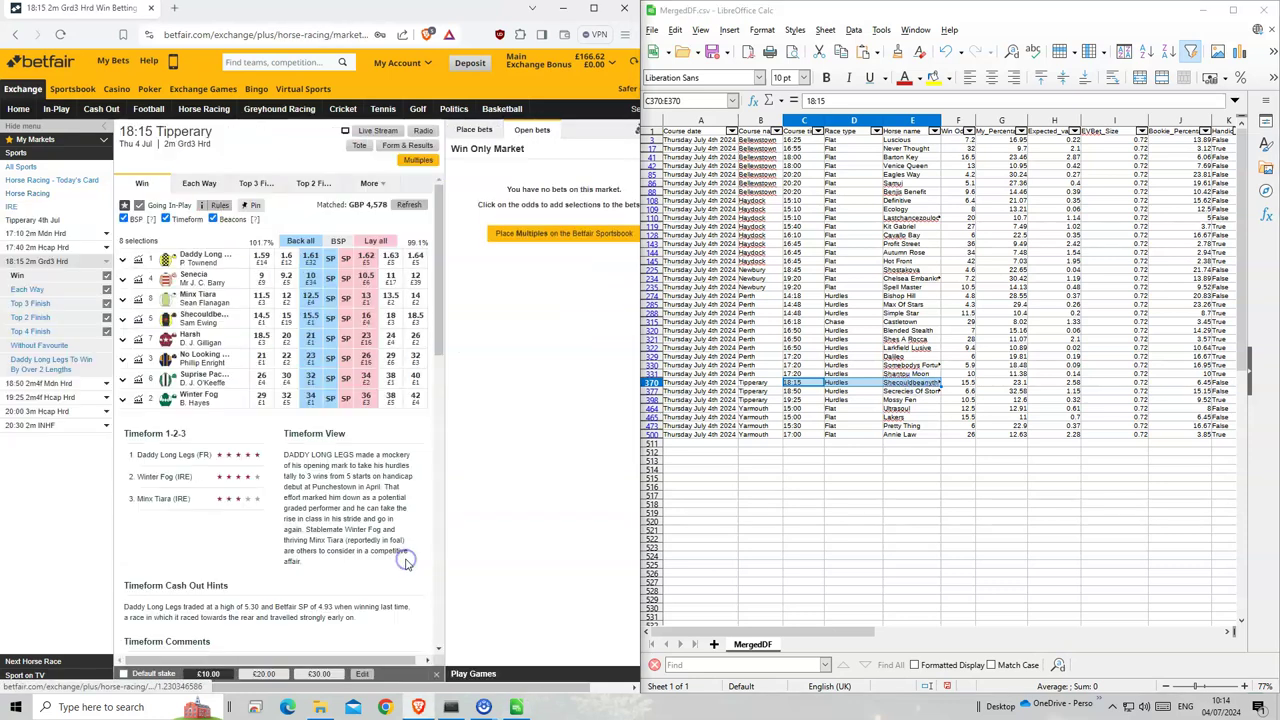
left_click(312, 317)
type("1")
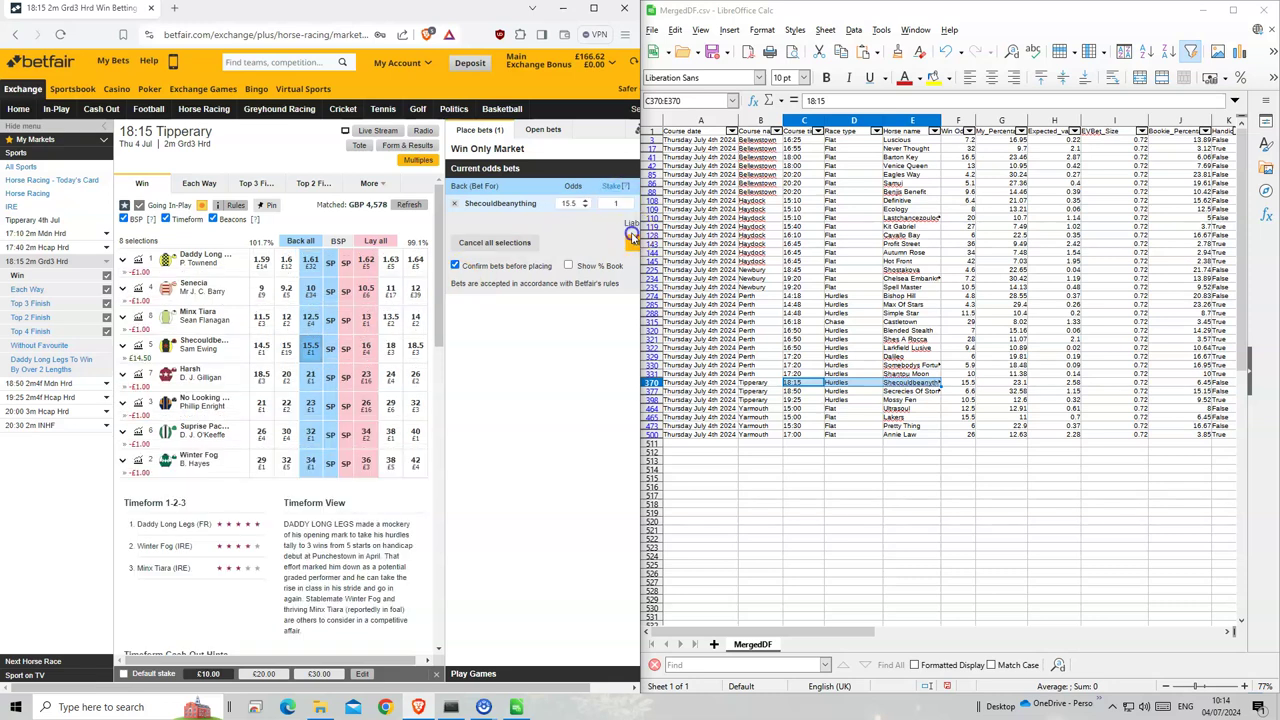
left_click(632, 242)
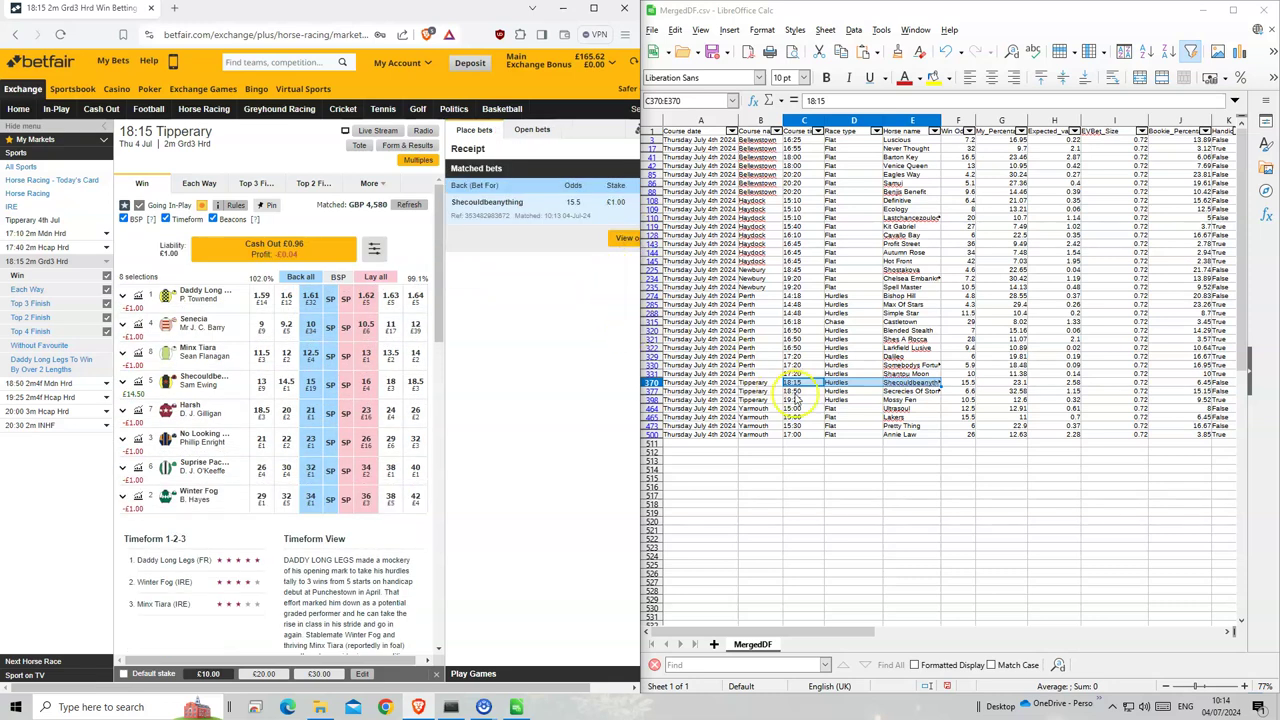
Place a £1 back bet on Secrecies Of Stone at odds 7 in 18:50 Tipperary
left_click_drag(803, 391, 920, 395)
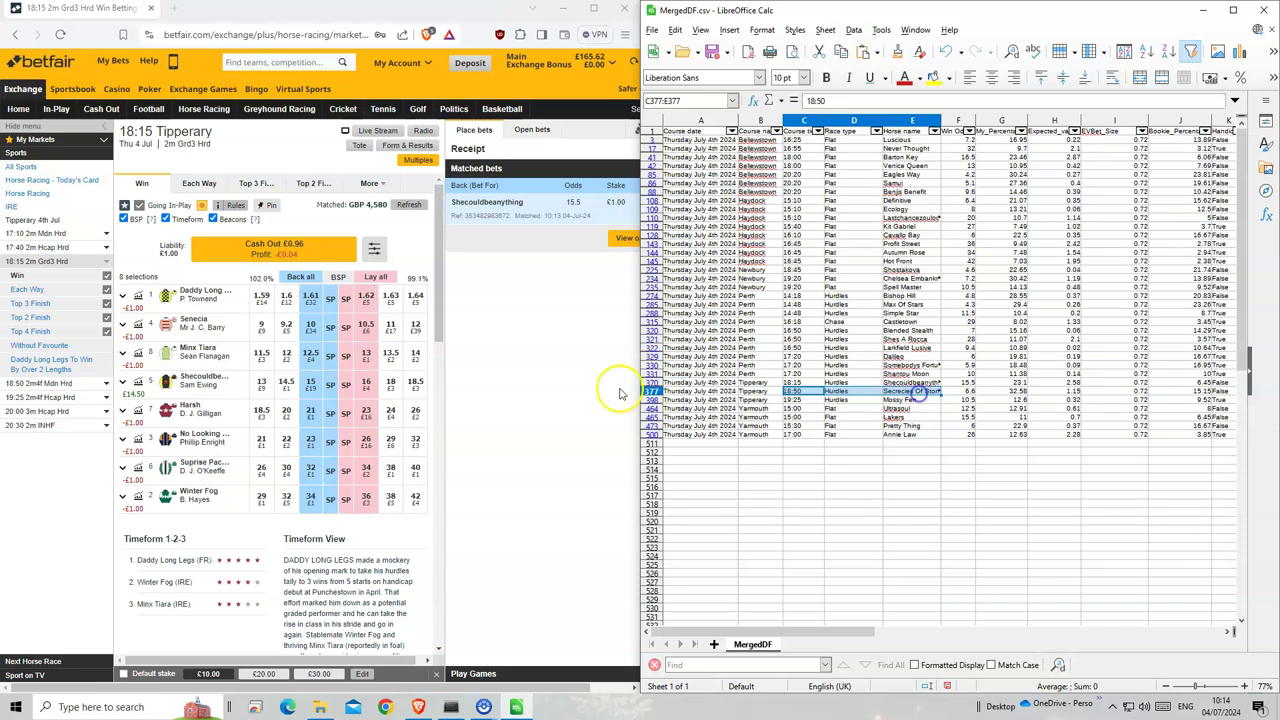
left_click(58, 385)
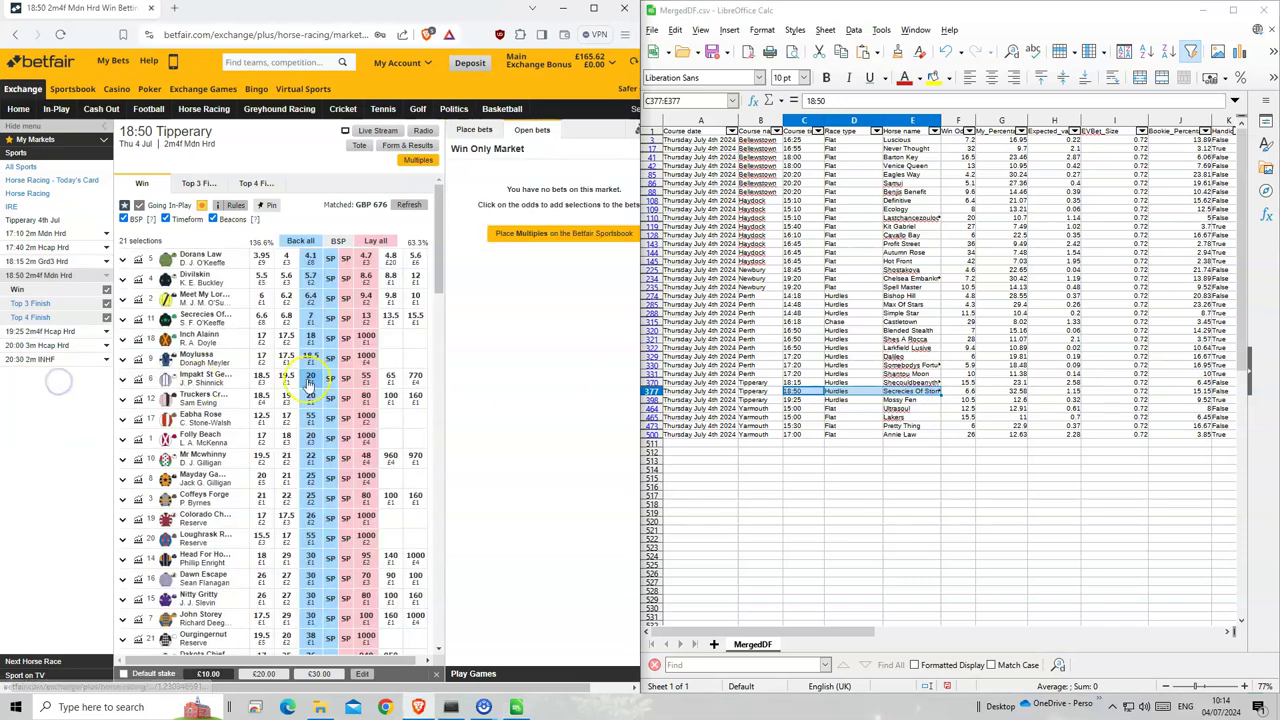
left_click(310, 318)
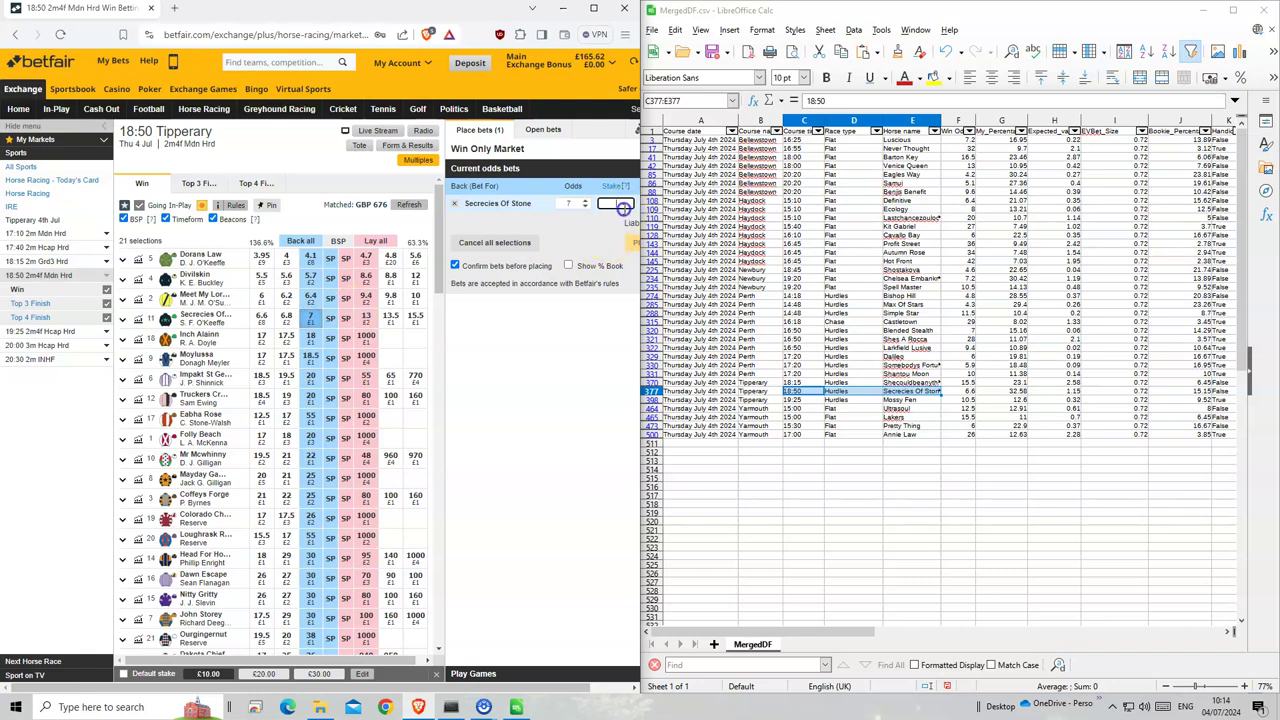
left_click(622, 242)
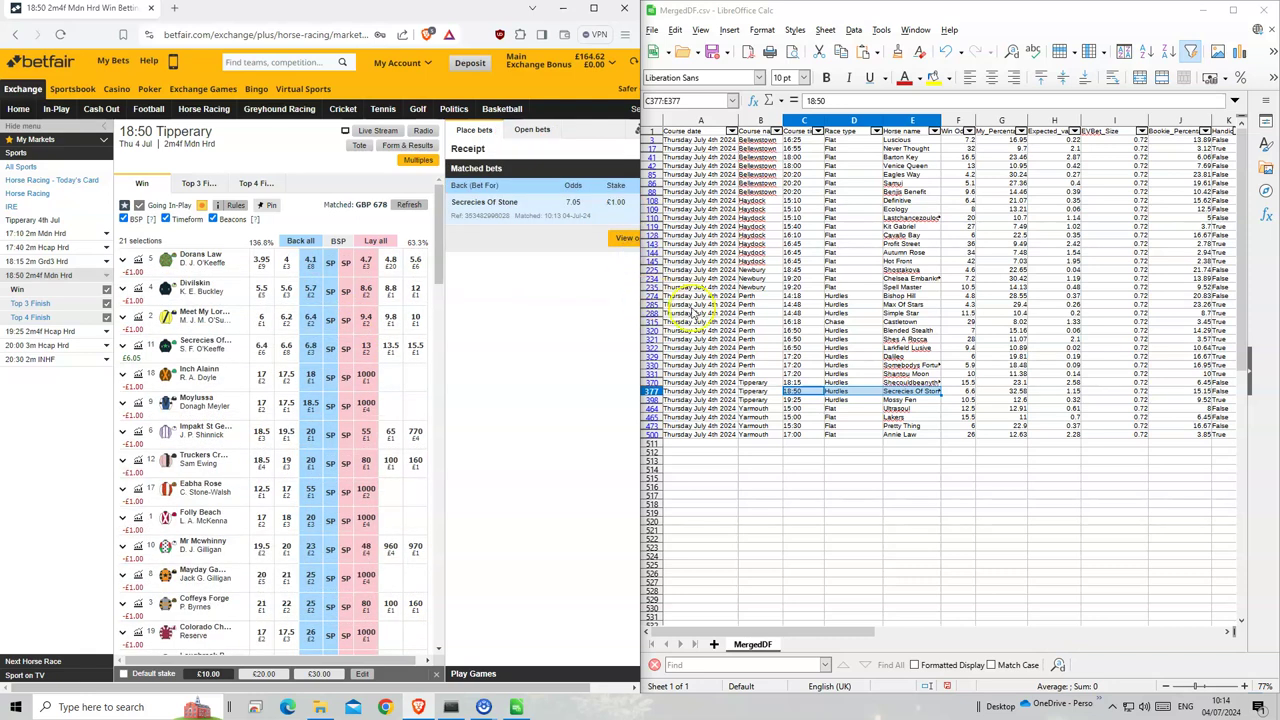
Place a £1 back bet on Mossy Fen at odds 13.5 in 19:25 Tipperary
left_click(815, 399)
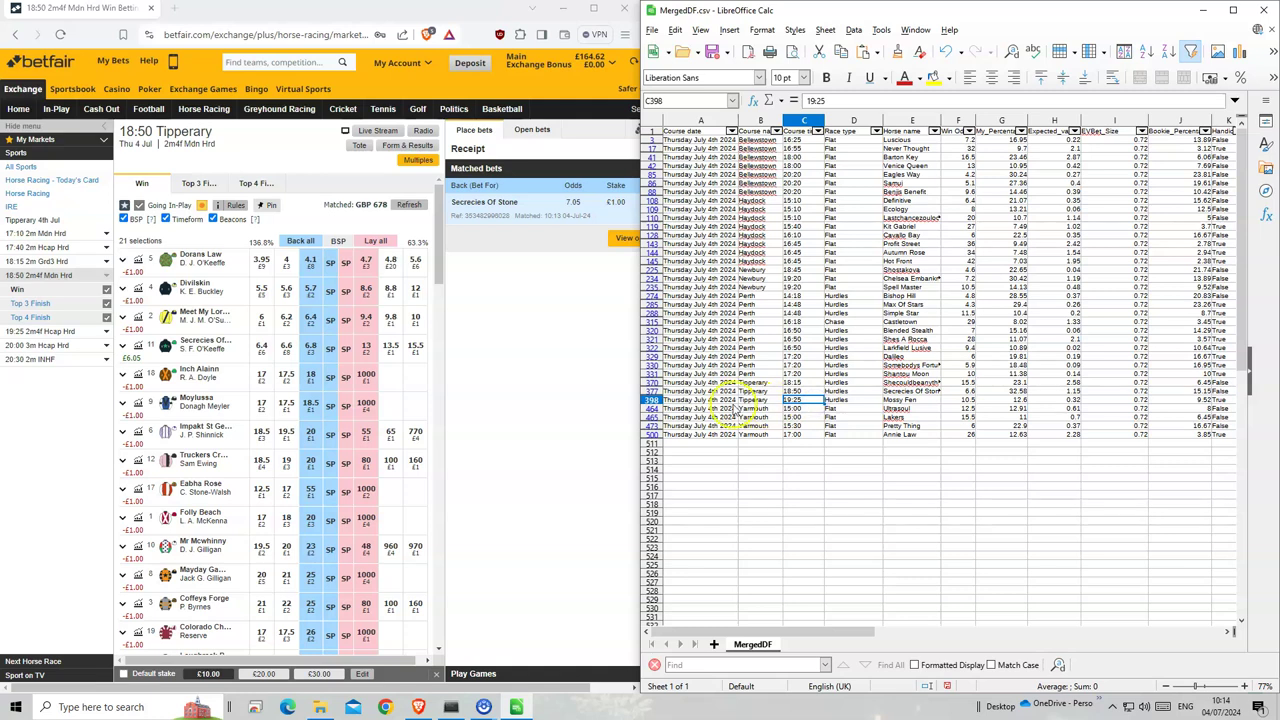
left_click(40, 332)
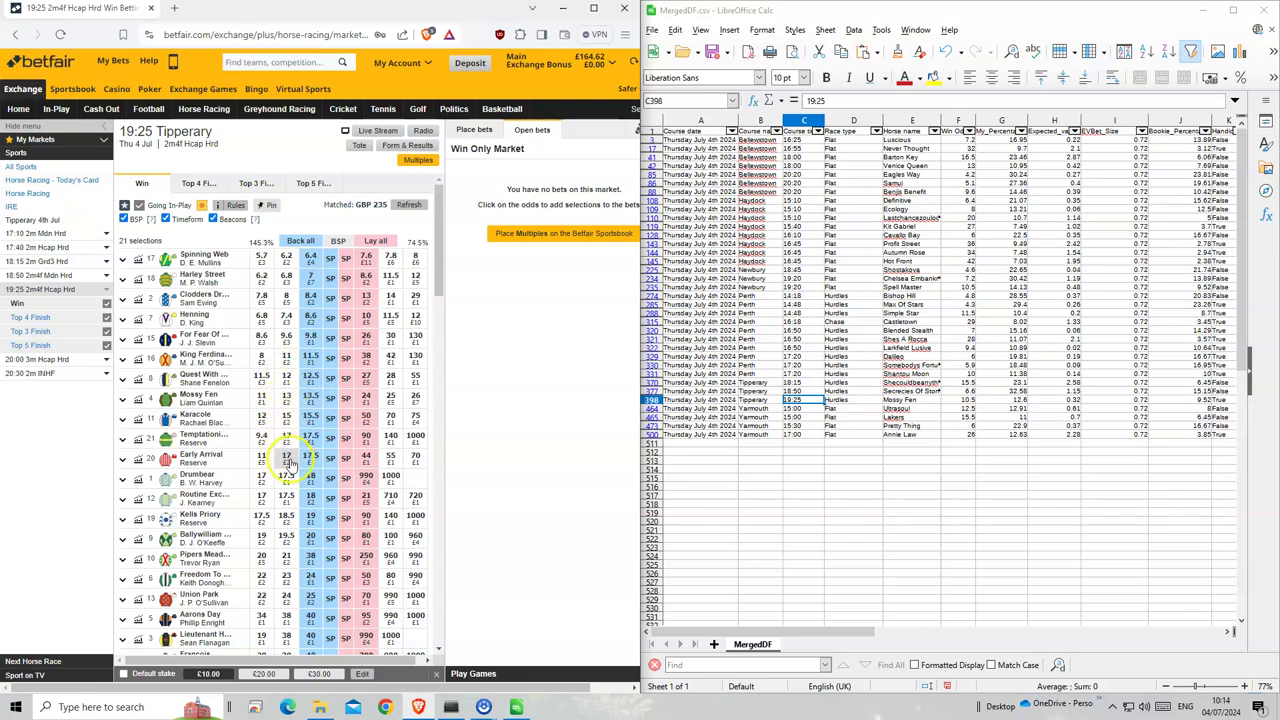
scroll(288, 462, "down", 1)
scroll(292, 490, "down", 2)
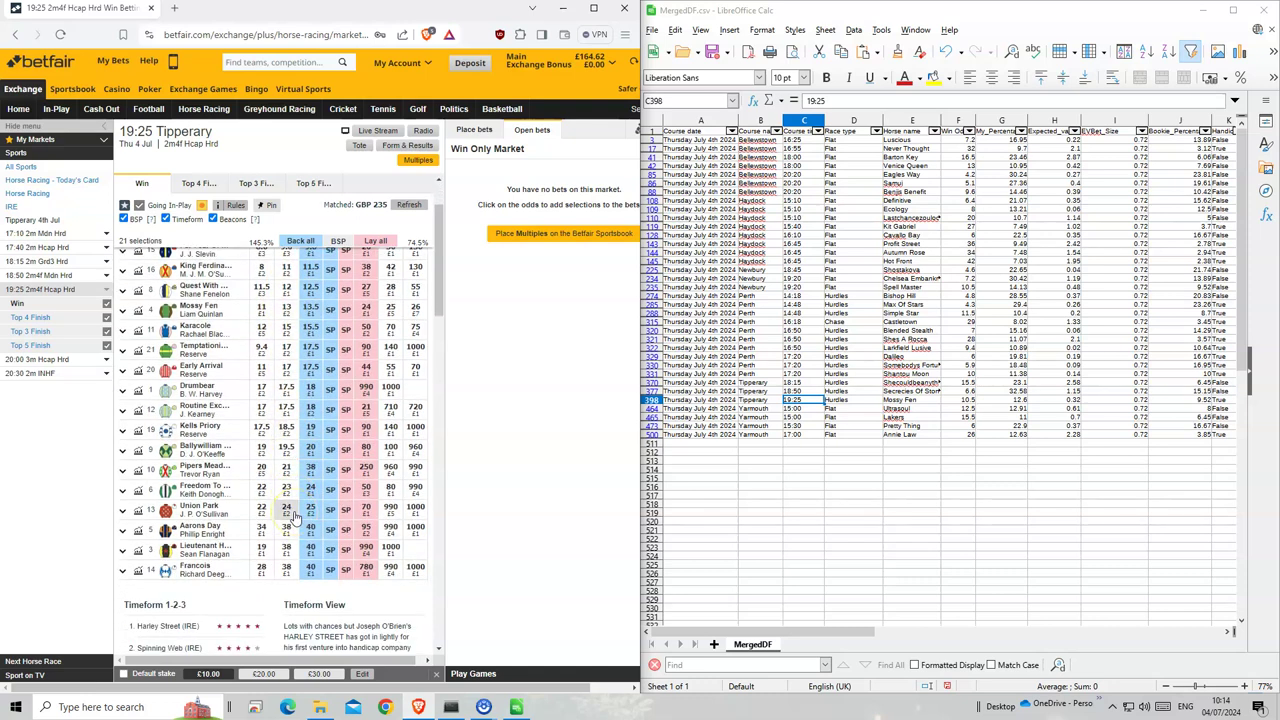
scroll(295, 516, "up", 1)
scroll(295, 516, "up", 2)
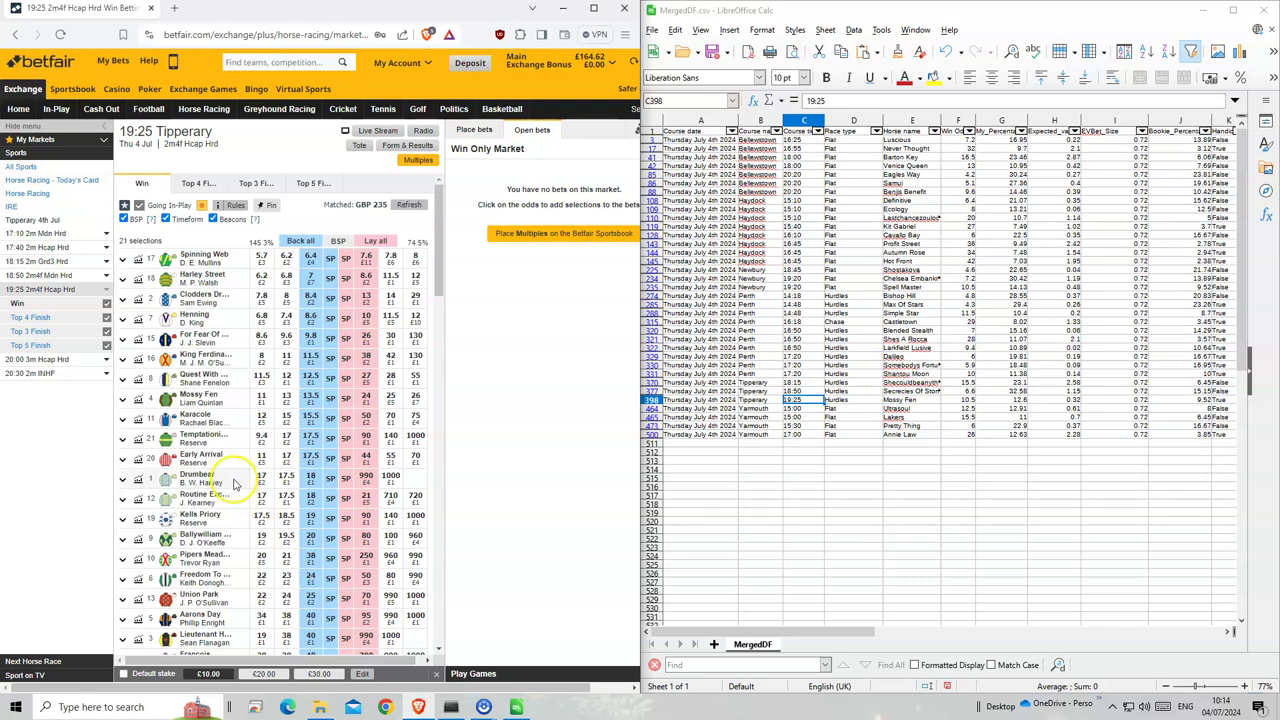
left_click(310, 397)
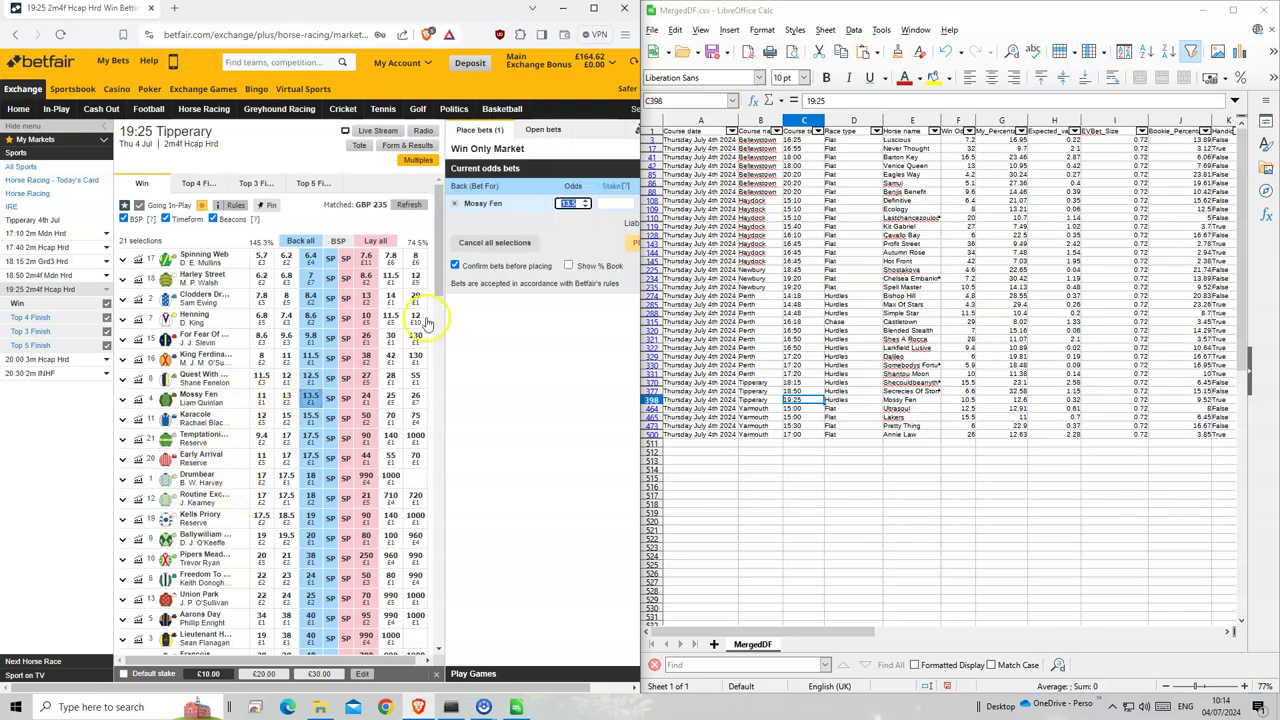
left_click(612, 204)
type("1")
left_click(630, 244)
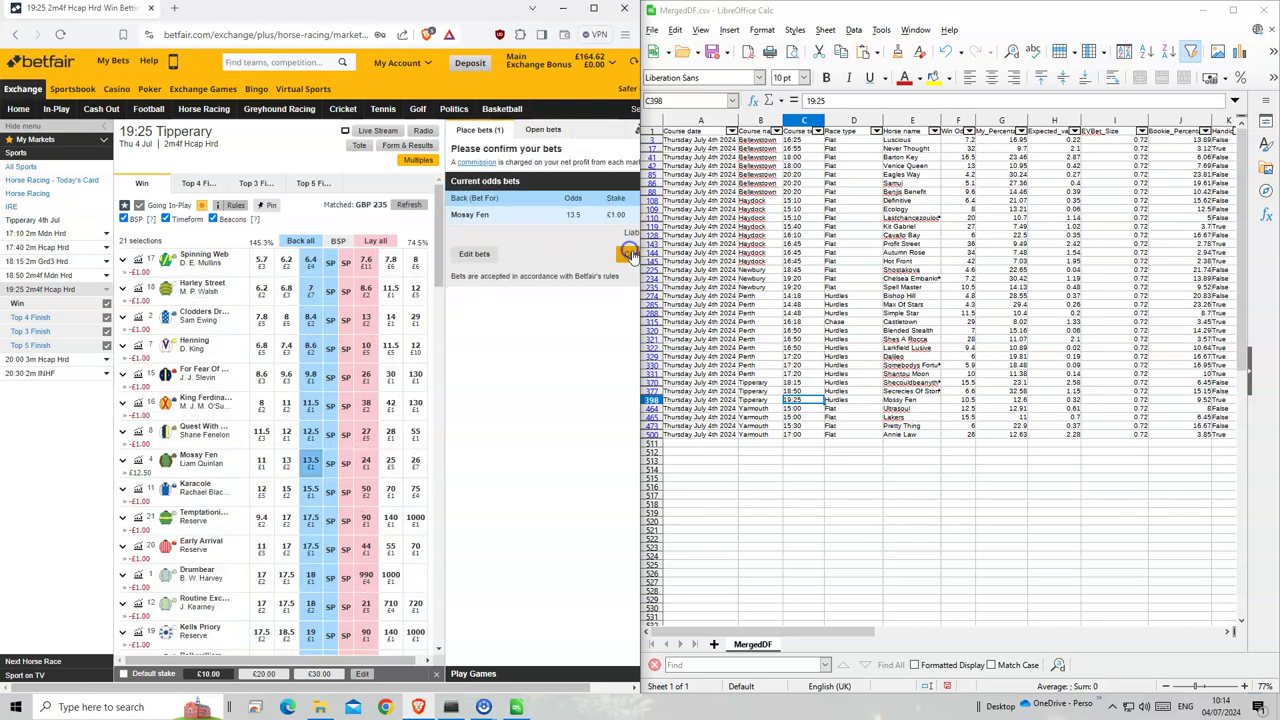
left_click(800, 408)
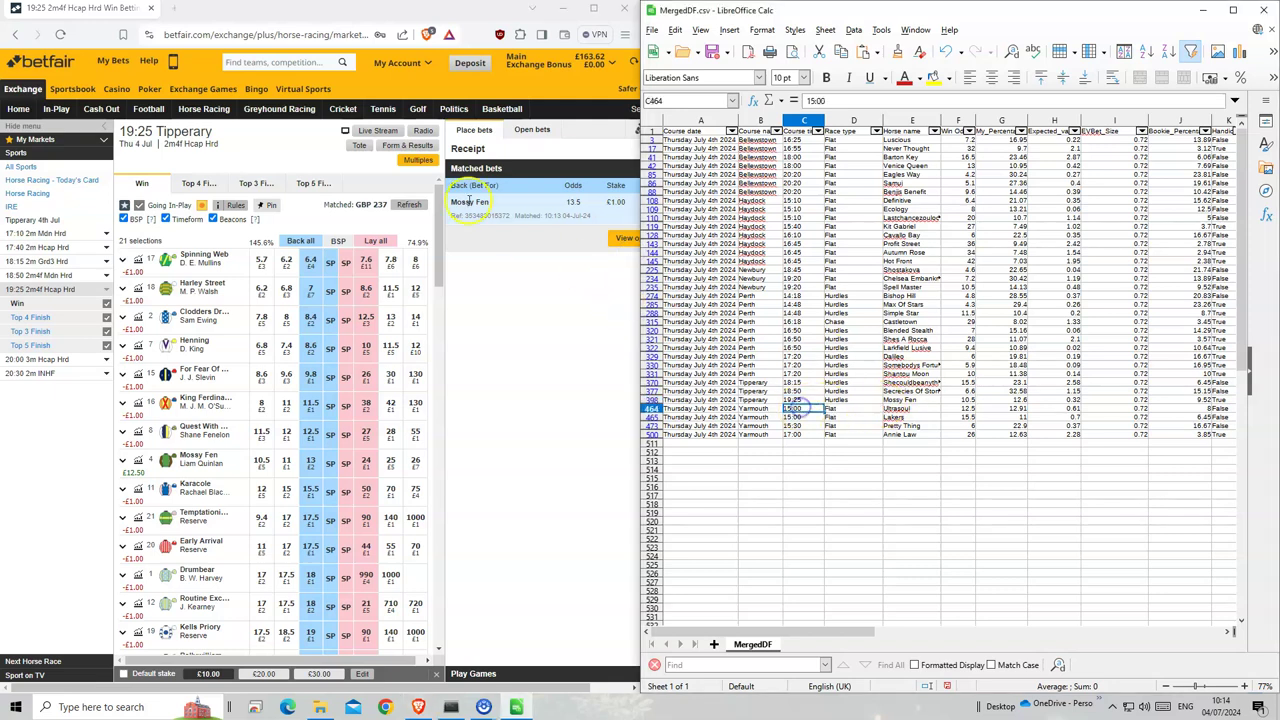
Back Ultrasoul and Lakers at £1 each in the 15:00 Yarmouth race
left_click(204, 108)
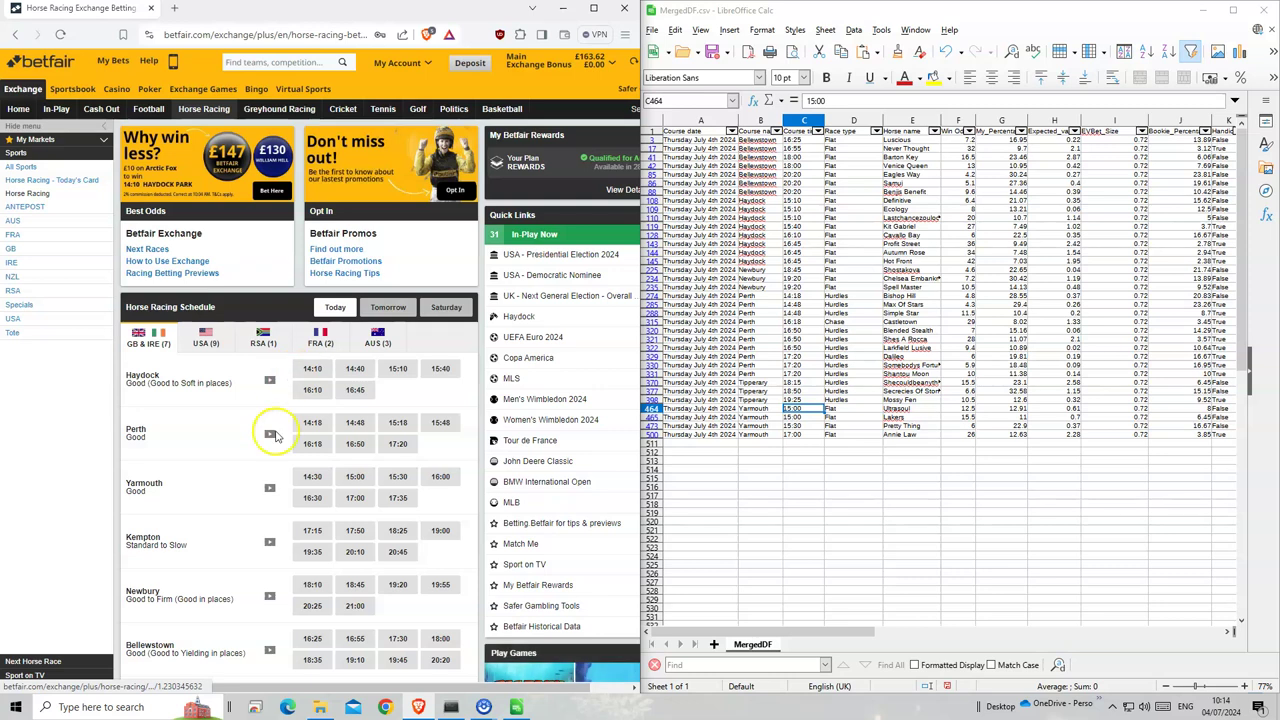
left_click(355, 477)
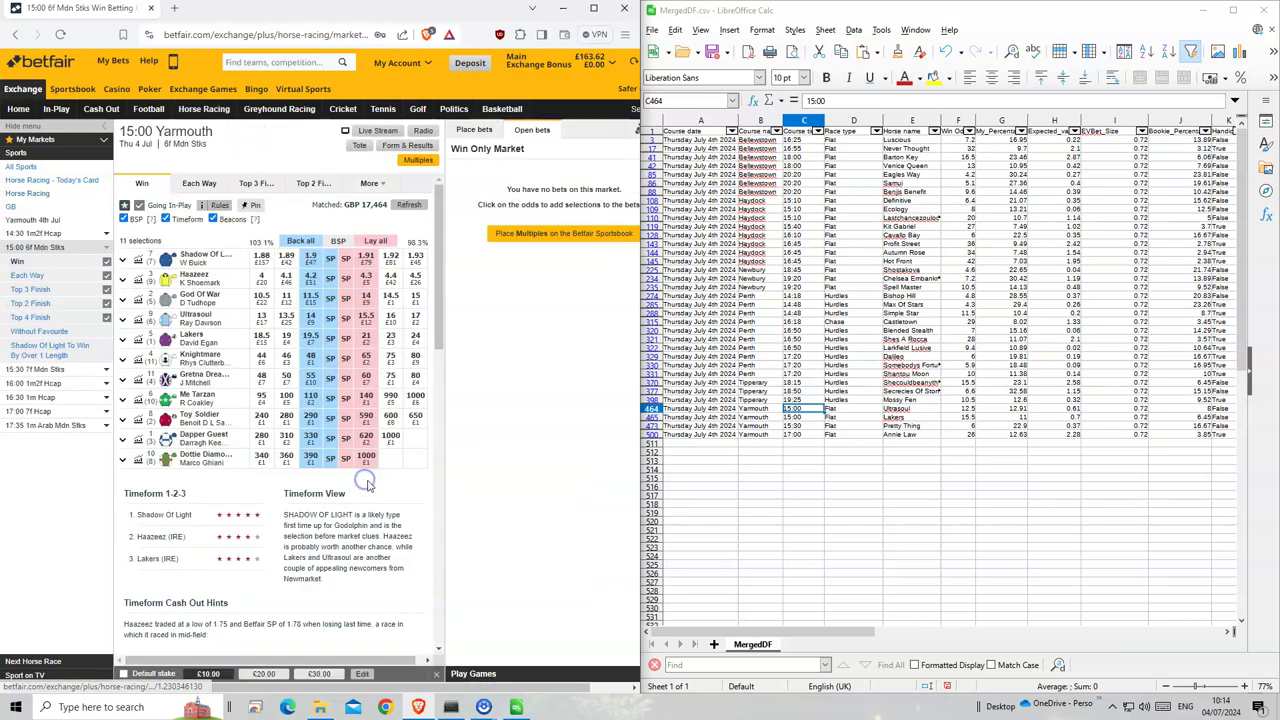
left_click(802, 401, "shift")
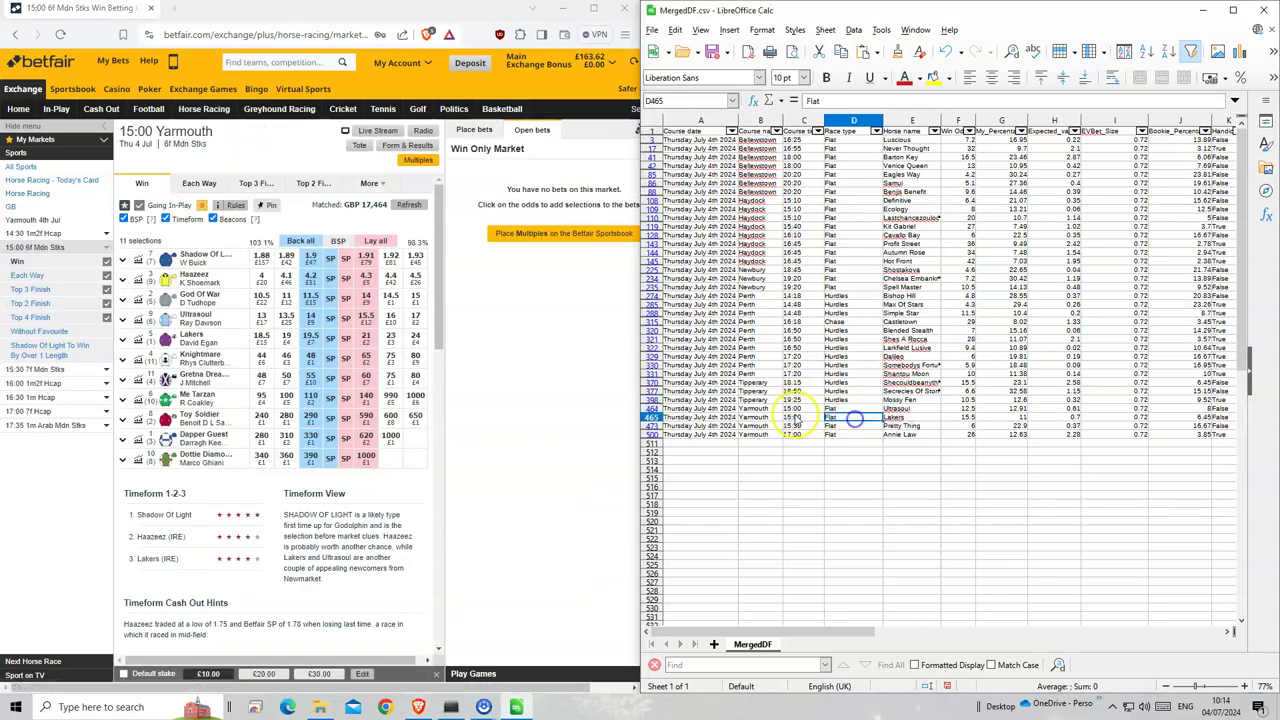
left_click_drag(802, 410, 897, 416)
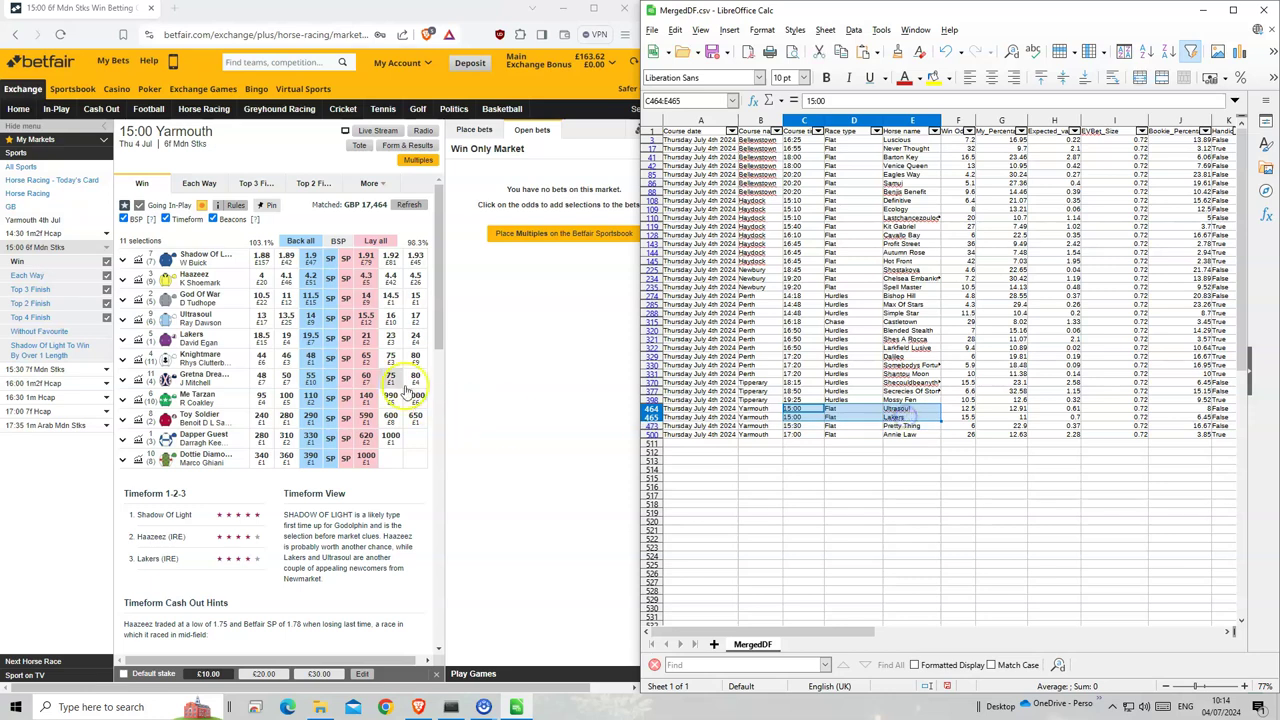
left_click(310, 318)
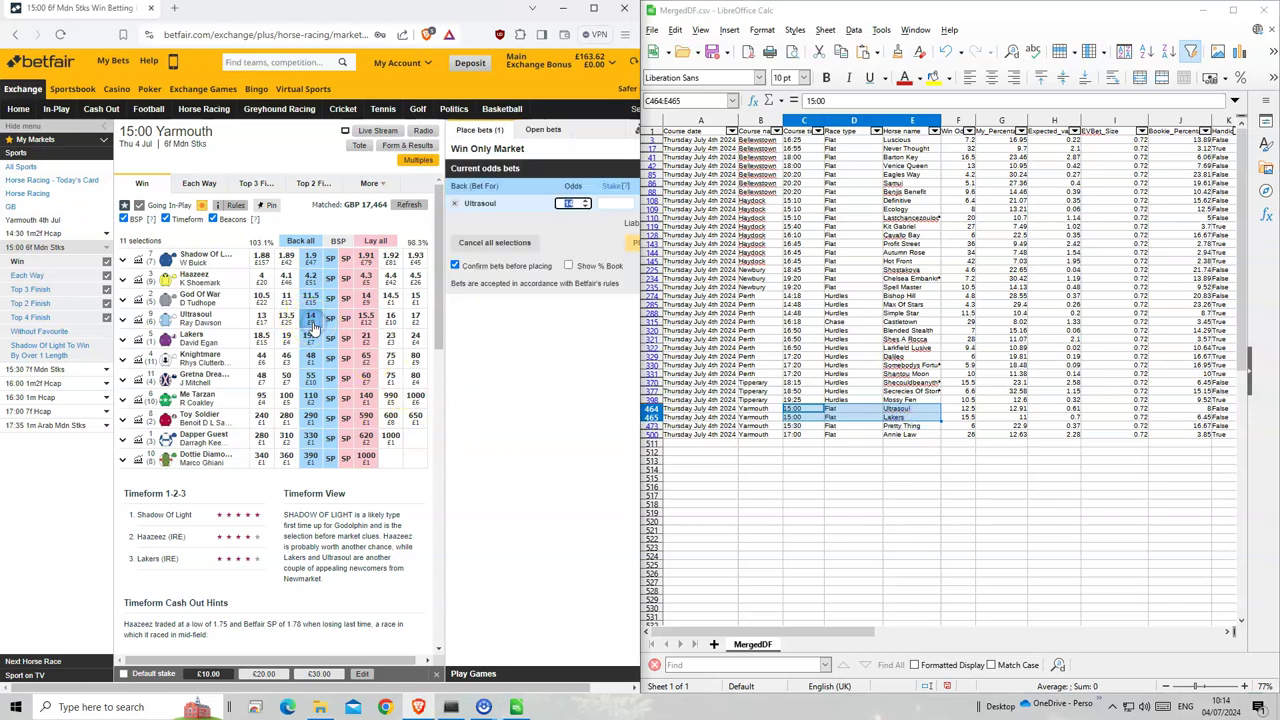
left_click(310, 338)
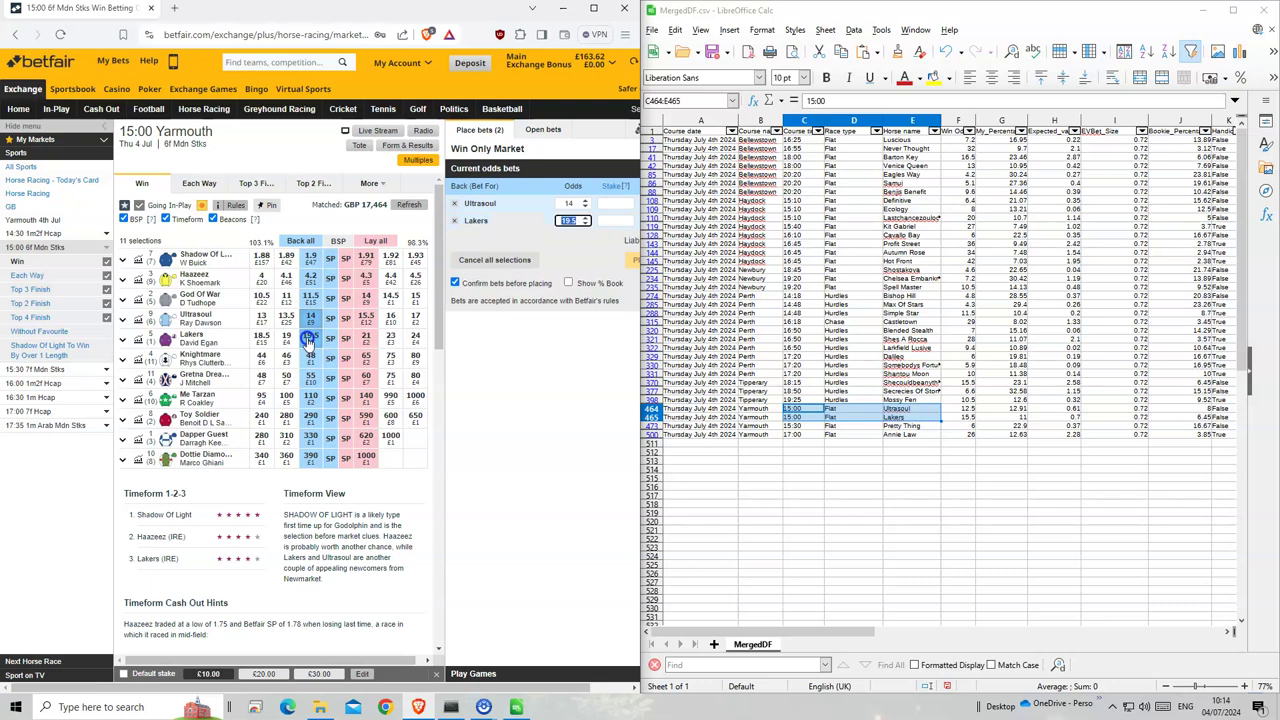
type("1")
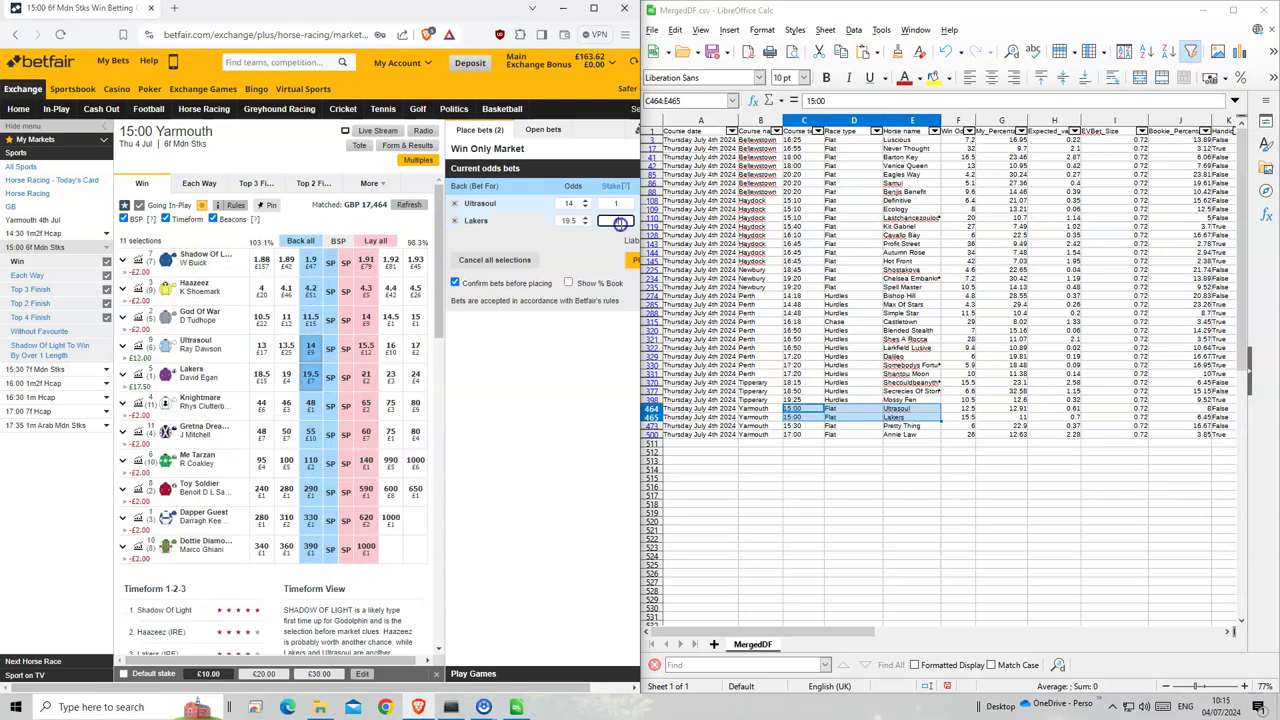
left_click(620, 259)
left_click(628, 282)
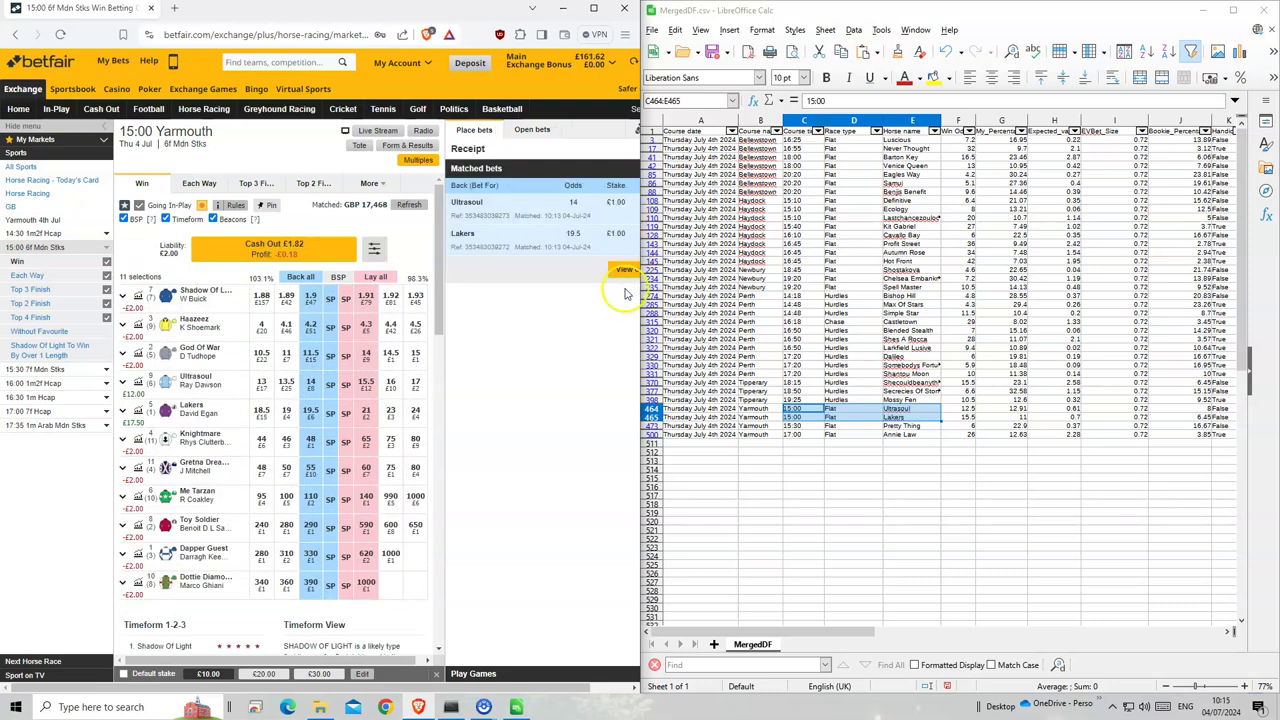
Place a £1 back bet on Pretty Thing at odds 6.4 in 15:30 Yarmouth
left_click(35, 368)
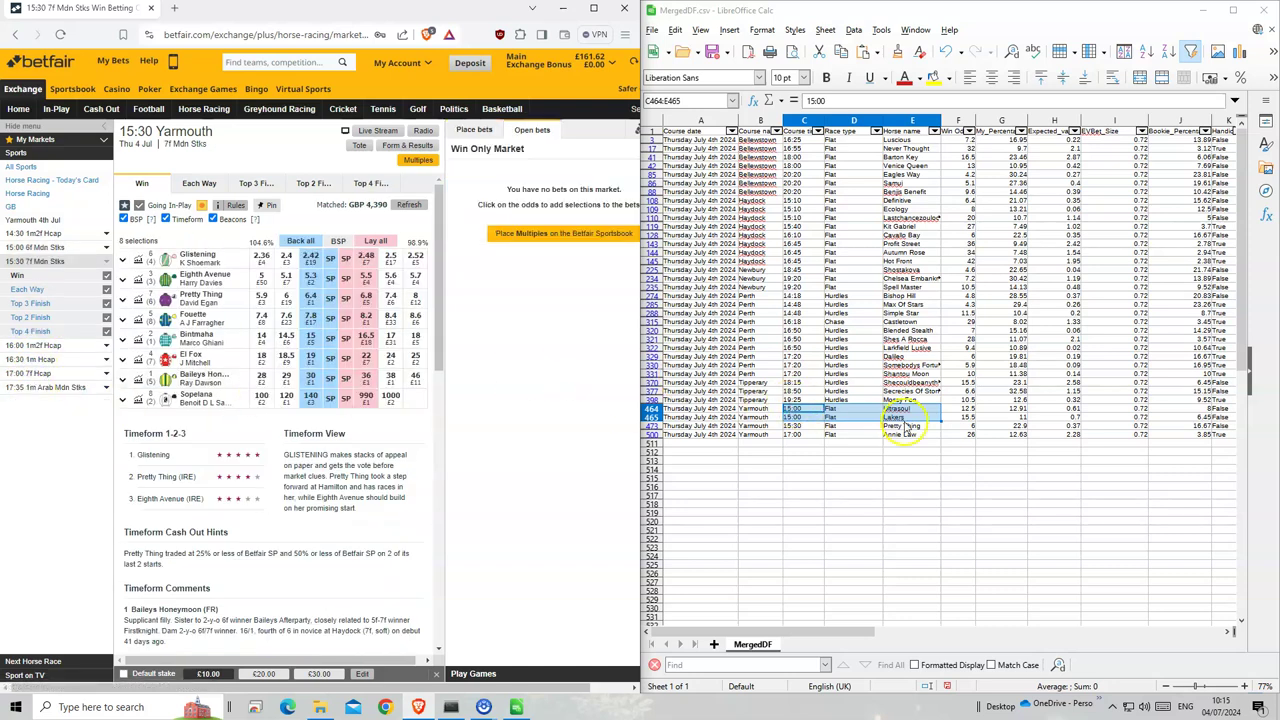
left_click(910, 426)
left_click(310, 297)
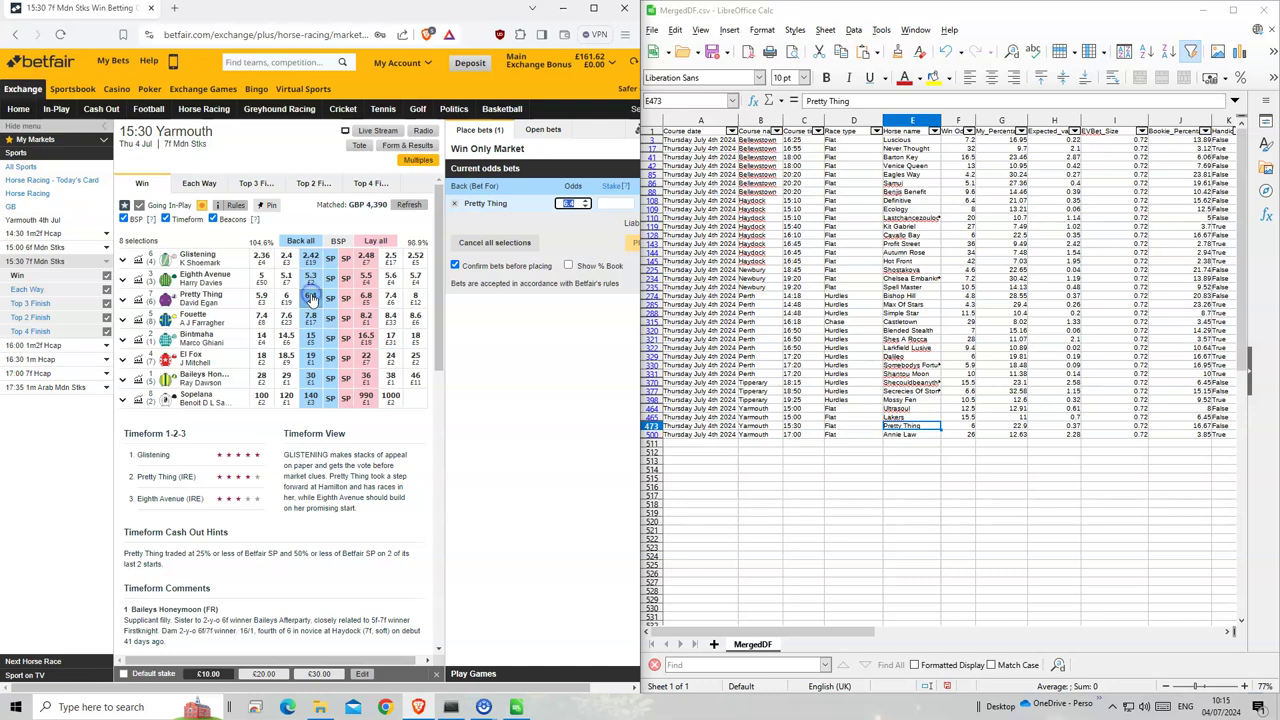
type("1")
left_click(636, 243)
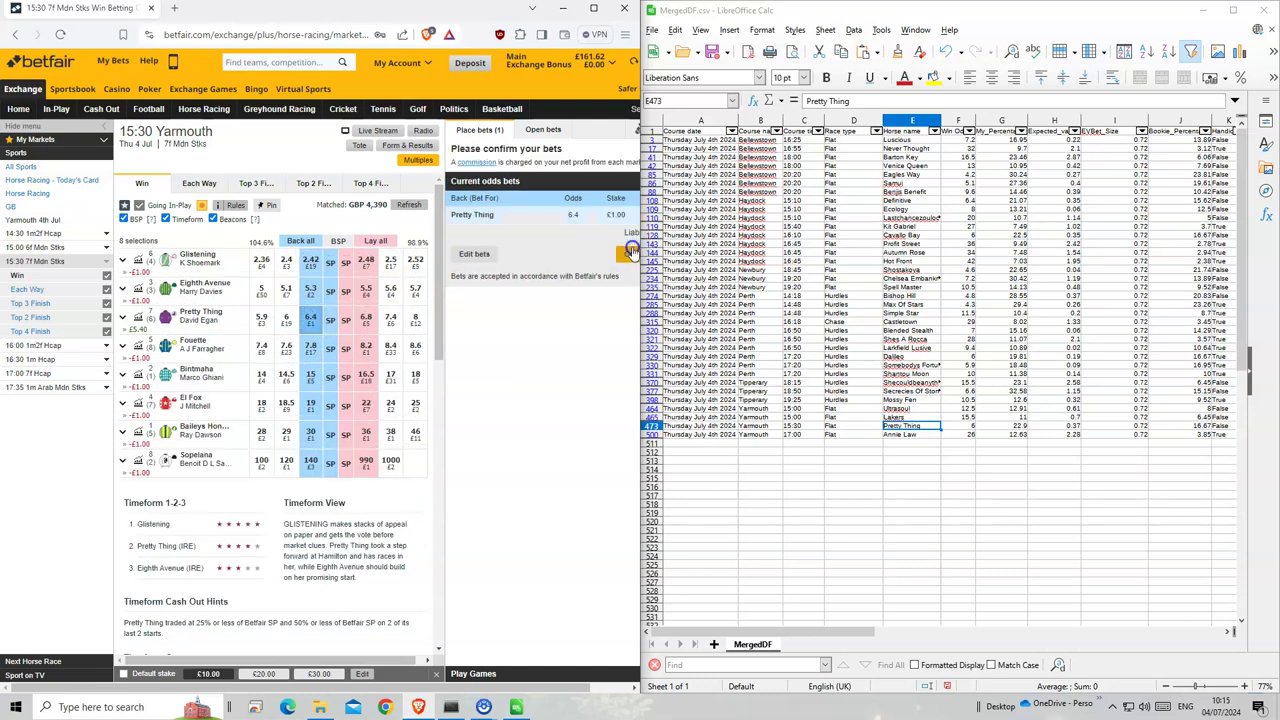
left_click(625, 283)
Place a £1 back bet on Annie Law at odds 34 in 17:00 Yarmouth
left_click(910, 434)
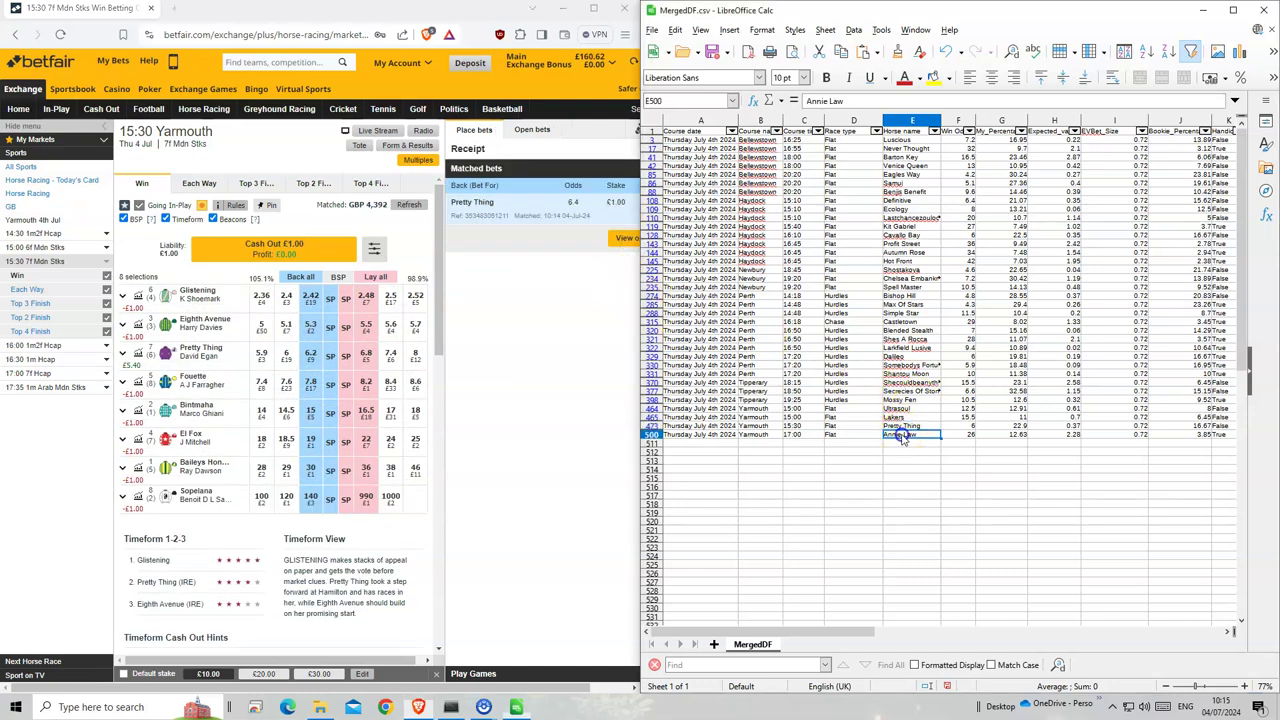
left_click(30, 374)
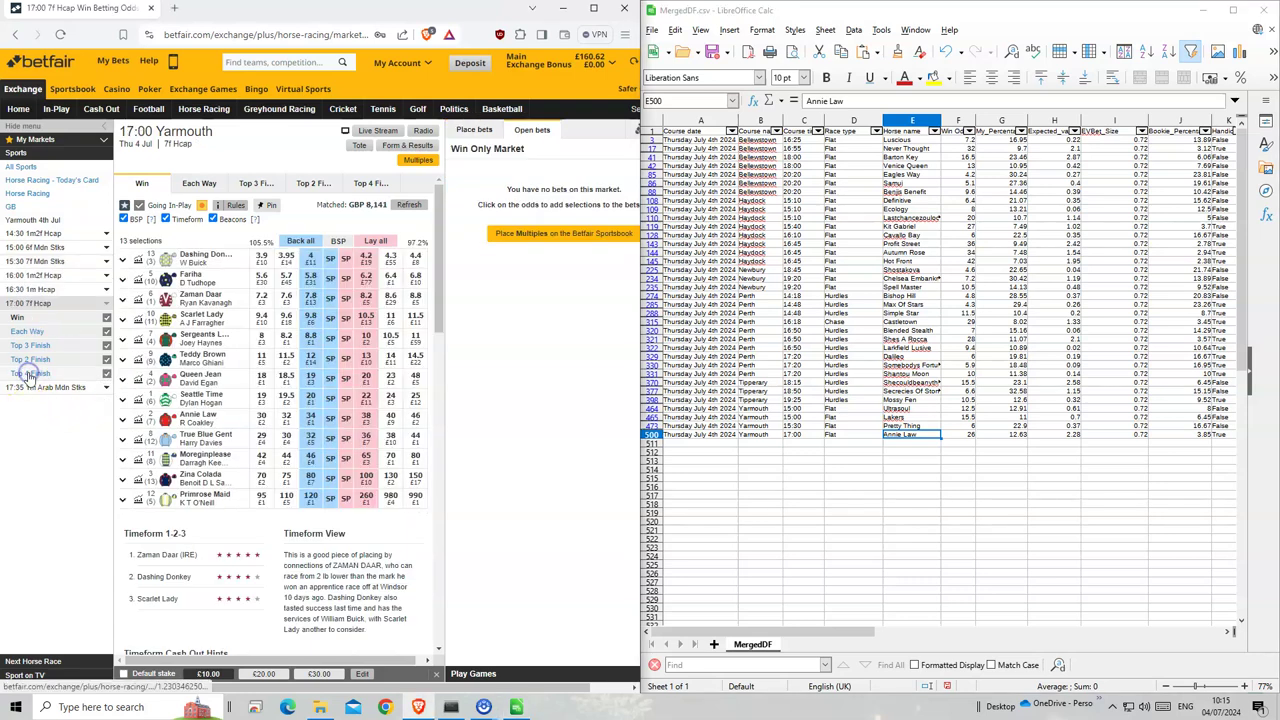
left_click(310, 418)
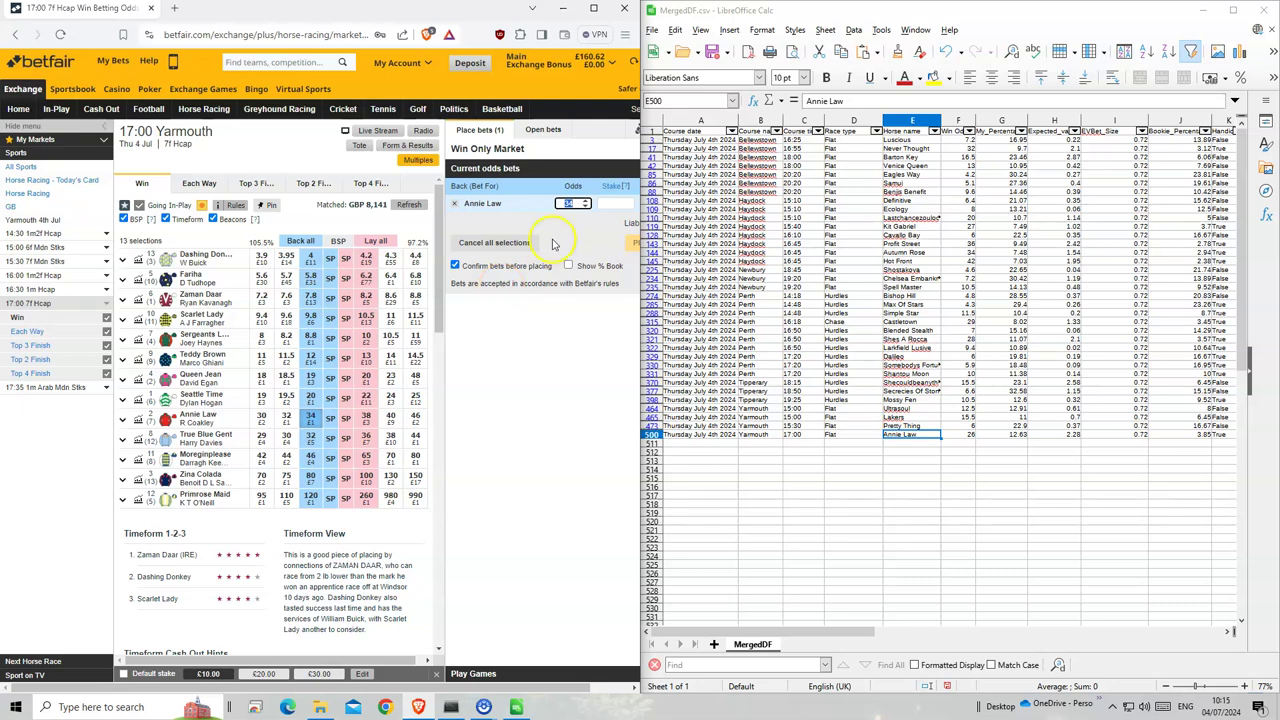
left_click(617, 205)
type("1")
left_click(632, 242)
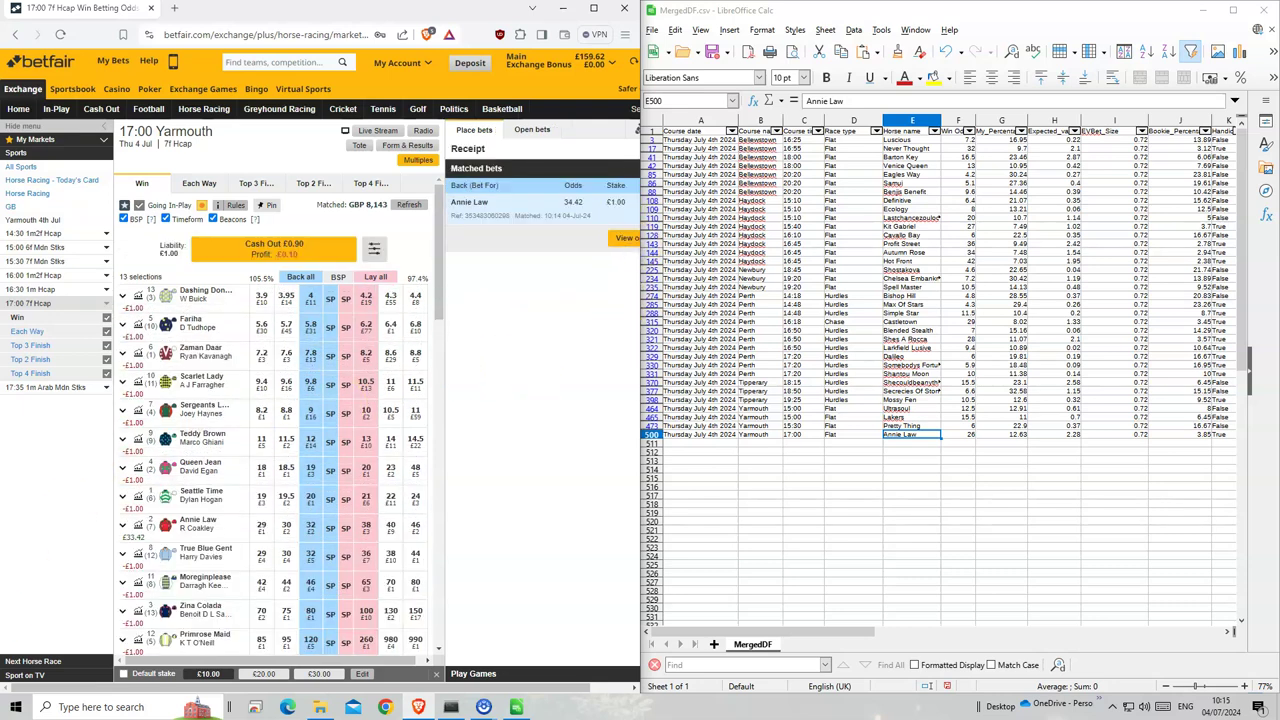
Maximize the LibreOffice Calc window showing the MergedDF sheet
left_click(1233, 9)
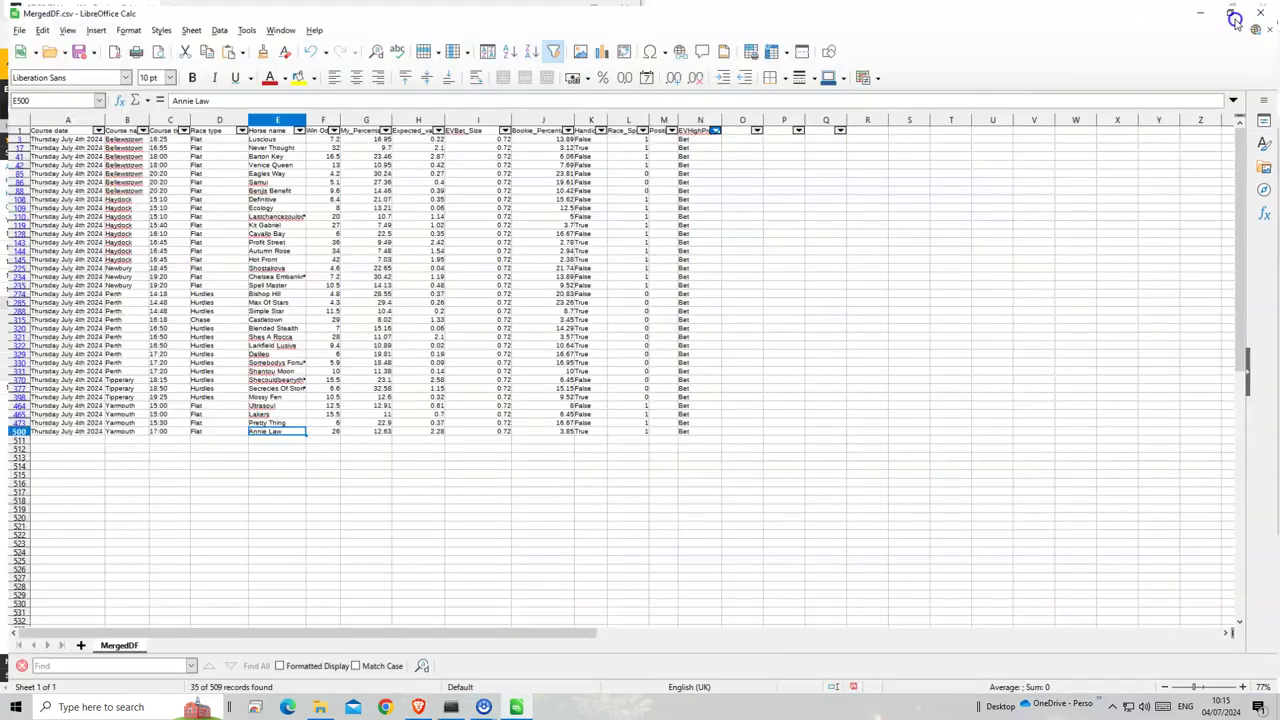